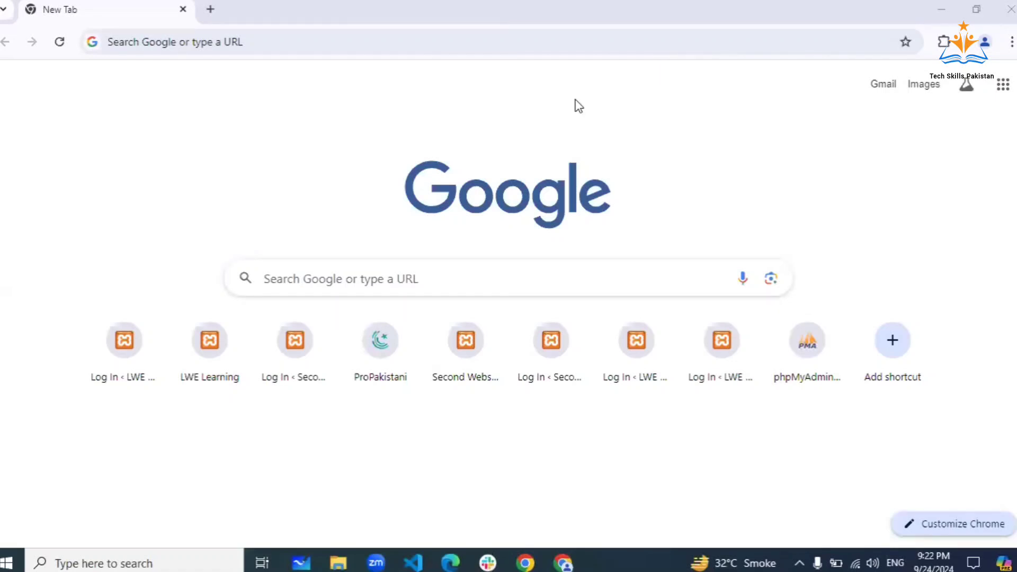
Open the local site at localhost/batch108.
mouse_move(581, 339)
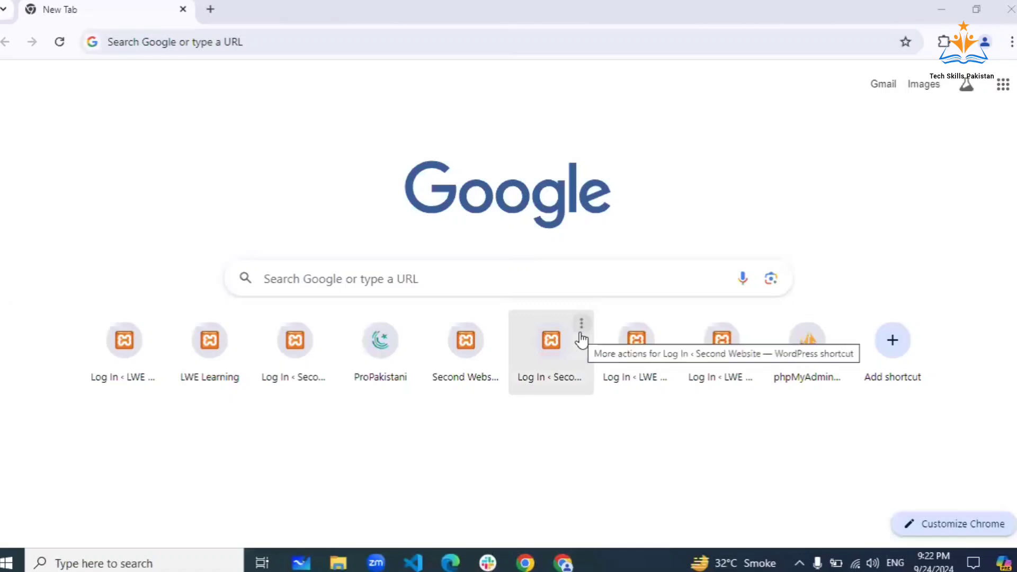
left_click(425, 41)
type("localhost/batch106")
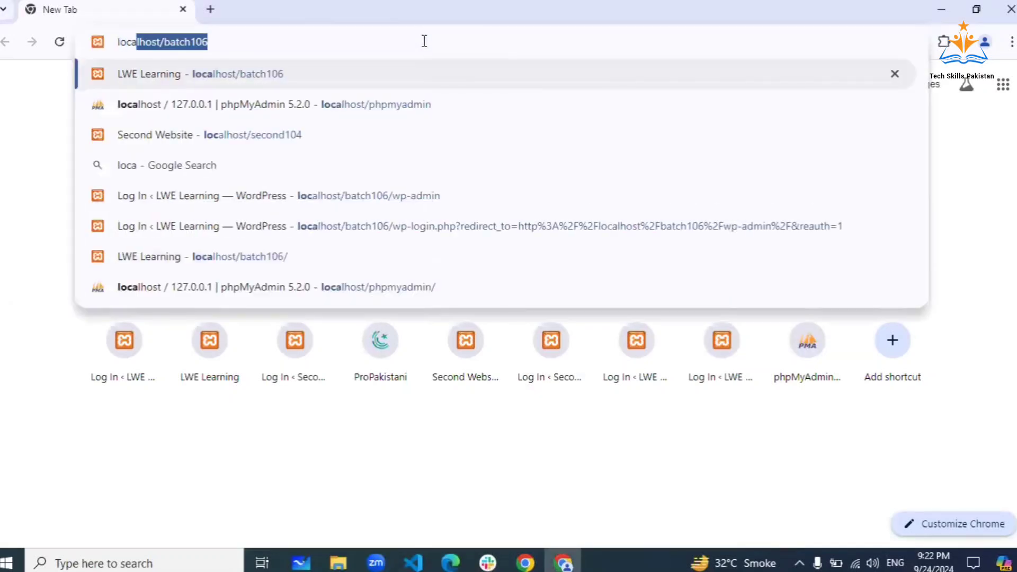
key("Right")
key("BackSpace")
key("BackSpace")
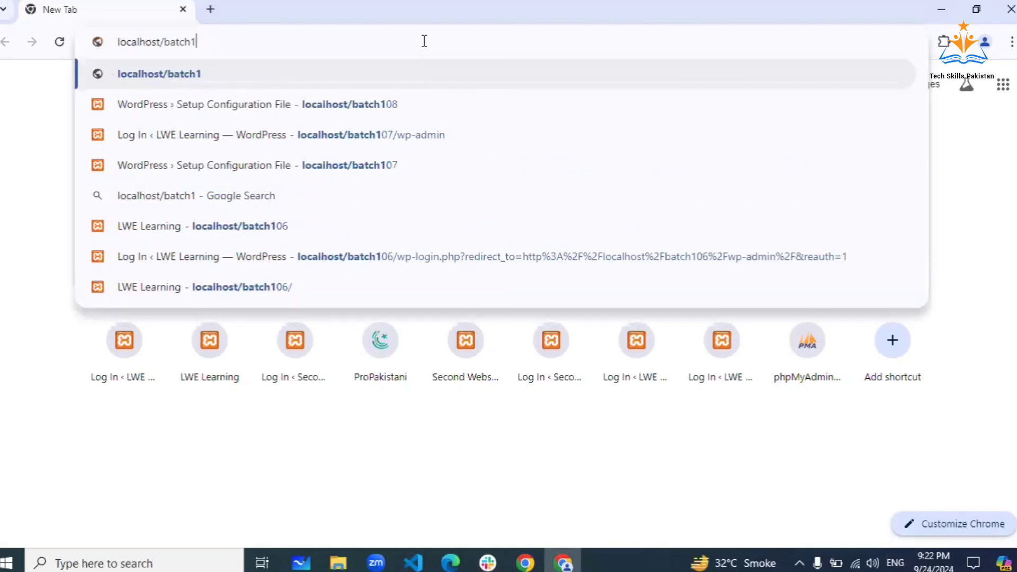
type("08")
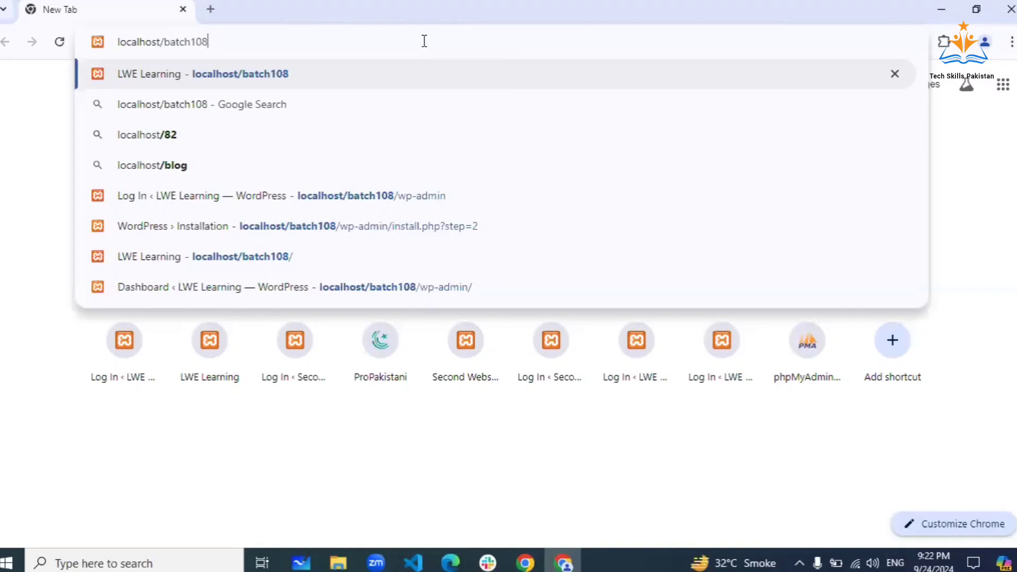
key("Return")
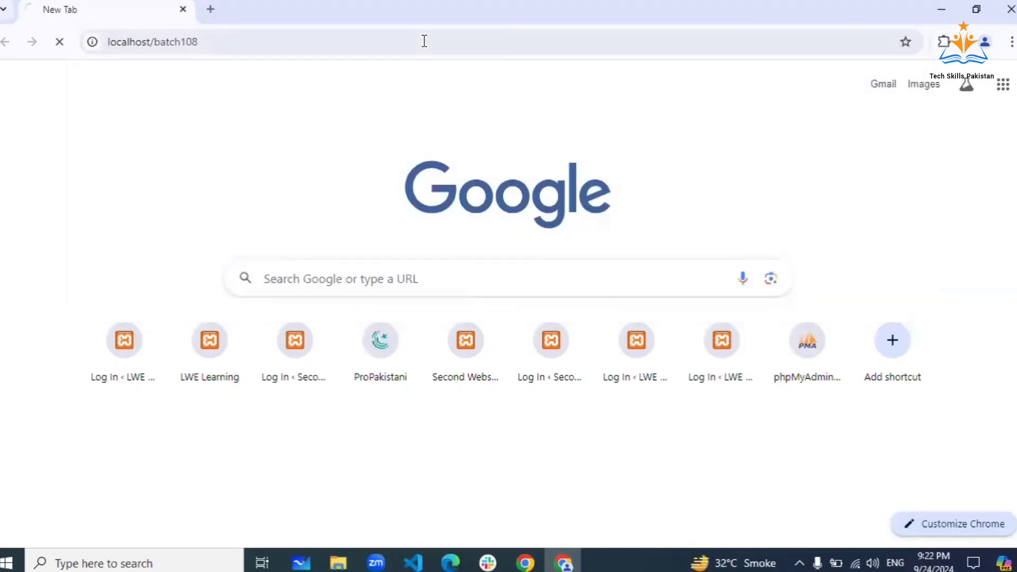
Open the local site at localhost/batch107 in a new browser tab.
left_click(210, 9)
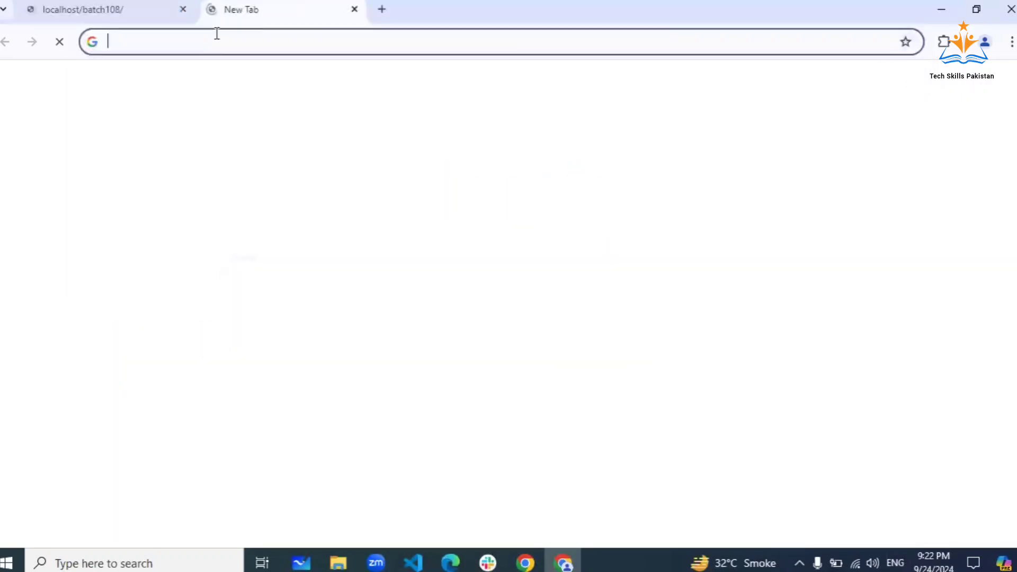
left_click(217, 38)
type("local")
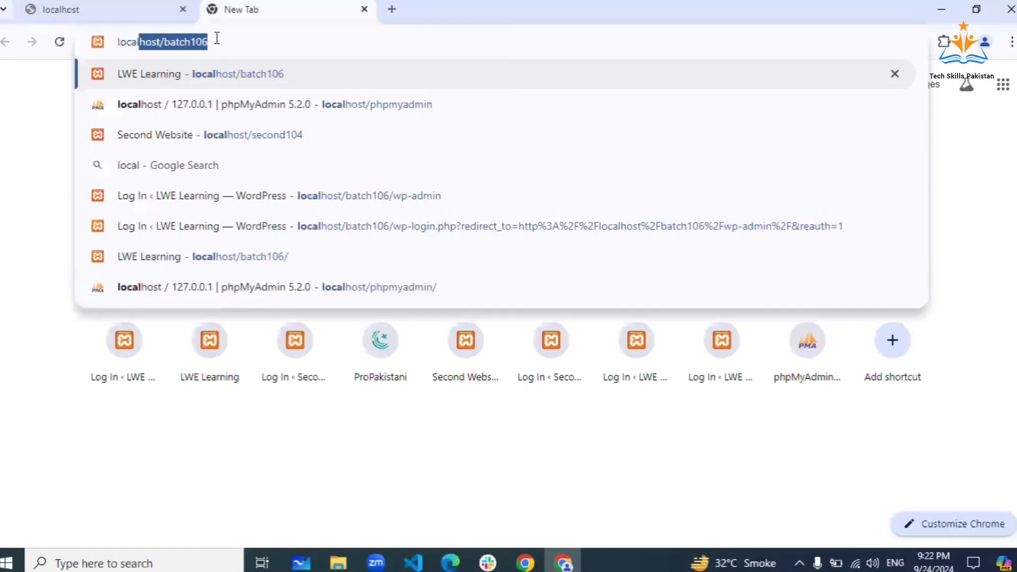
key("Right")
key("BackSpace")
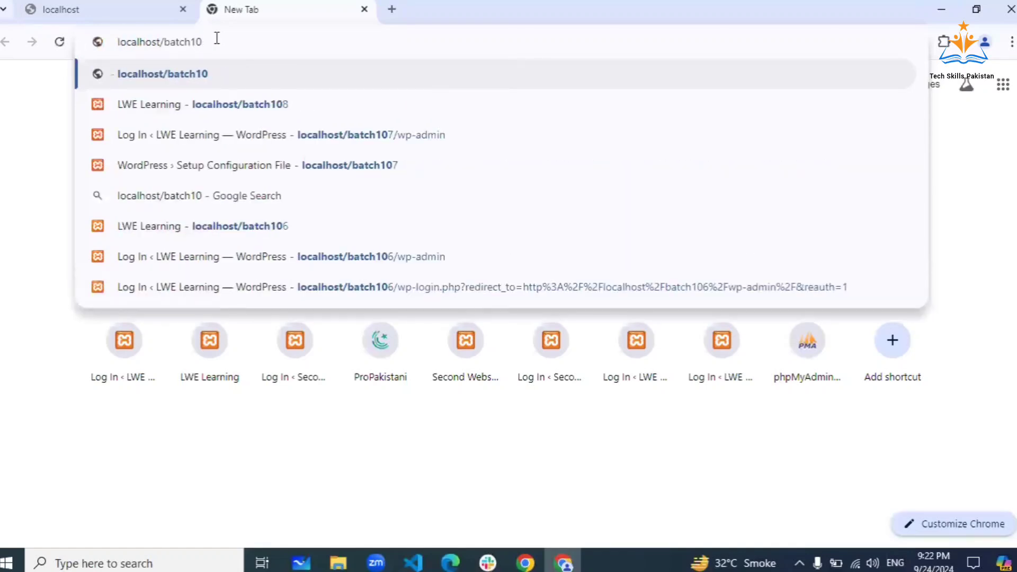
type("7")
key("Return")
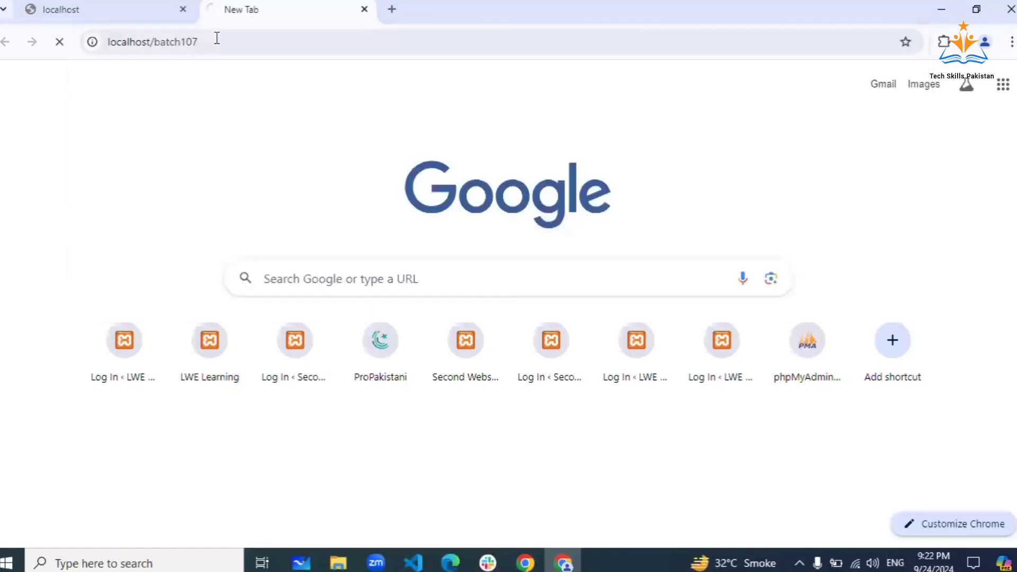
Return to the batch108 site, reload it and examine the connection error shown on the page.
left_click(111, 7)
key("F5")
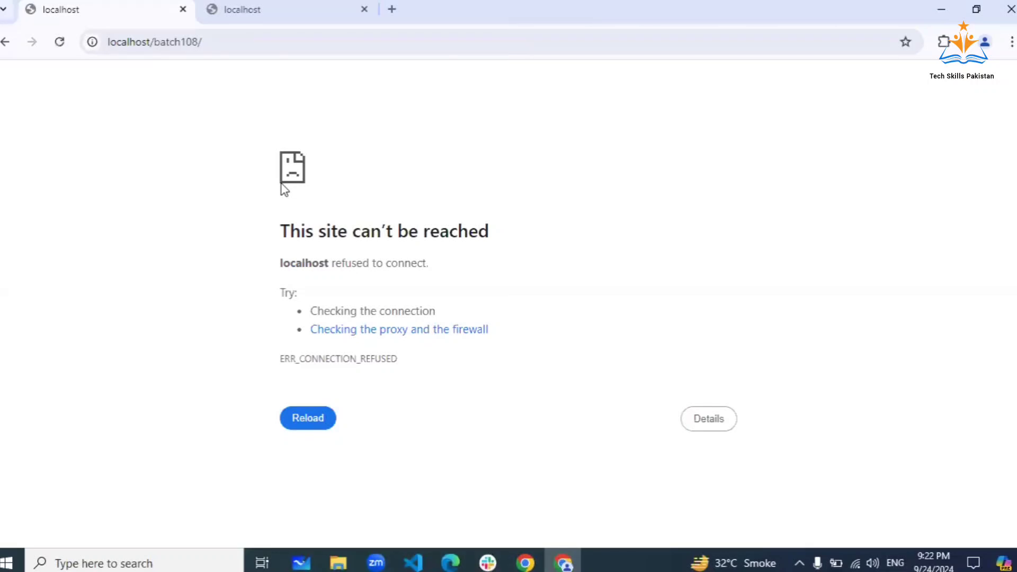
left_click_drag(271, 236, 590, 258)
left_click(240, 238)
key("F5")
left_click_drag(280, 264, 433, 269)
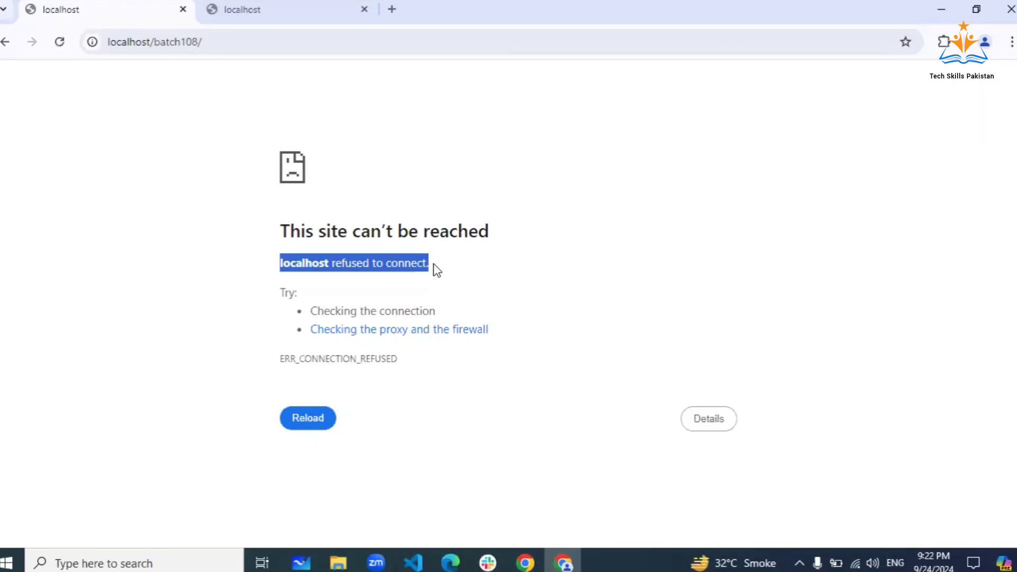
left_click(543, 208)
triple_click(442, 226)
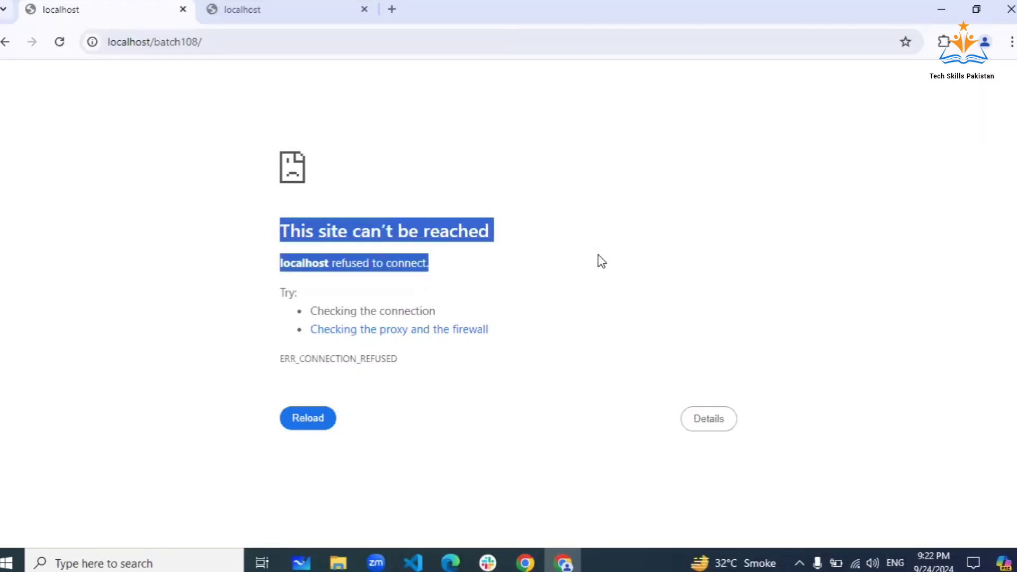
left_click(349, 229)
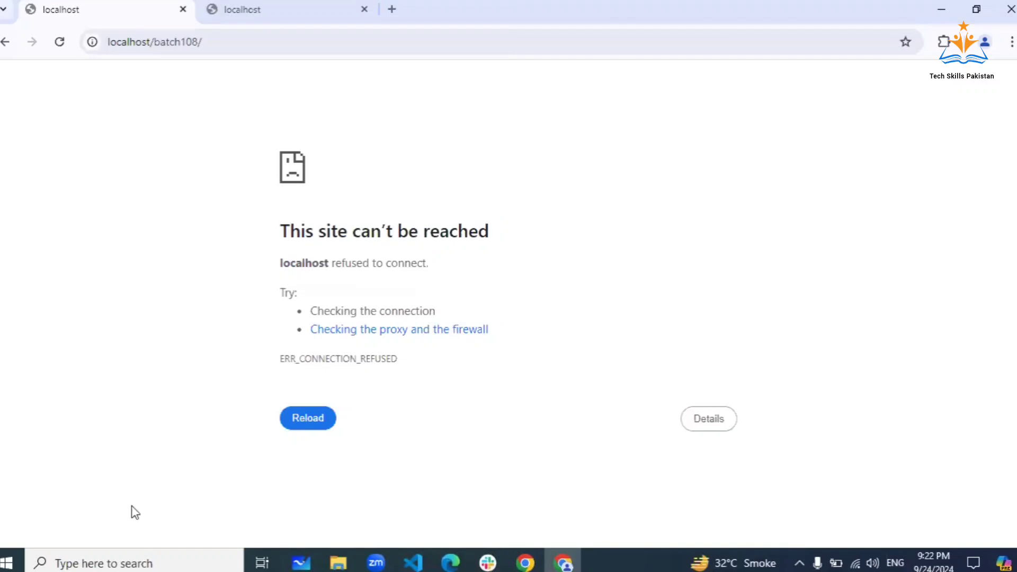
Find and launch the XAMPP Control Panel, and move its window to the middle of the screen.
left_click(109, 560)
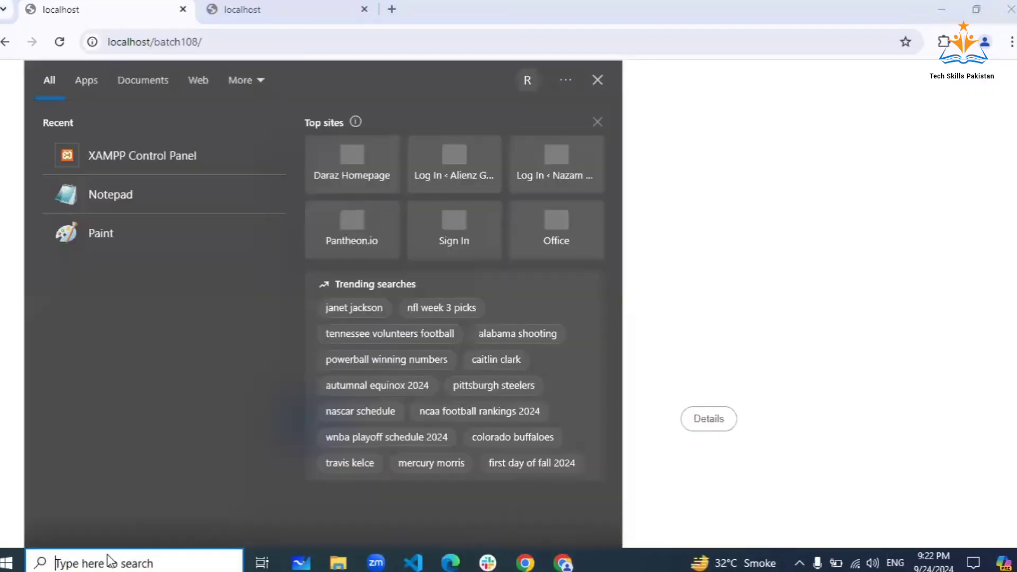
type("xamp")
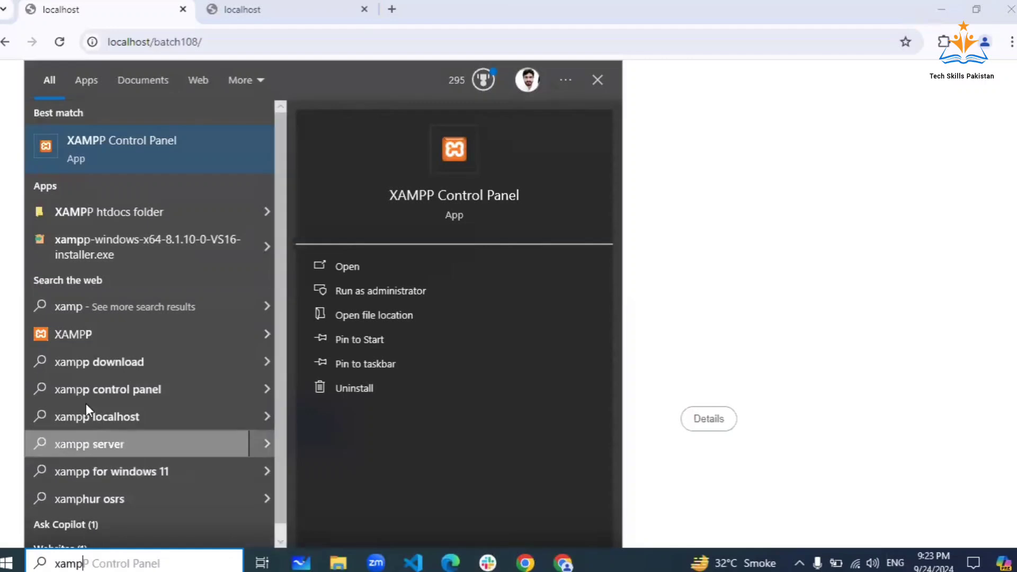
left_click(134, 142)
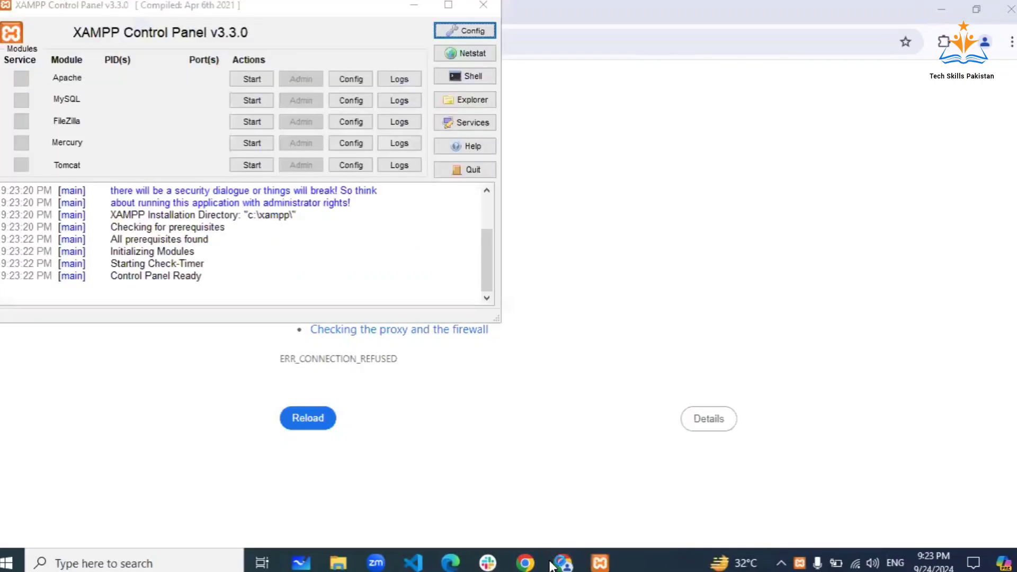
left_click(260, 18)
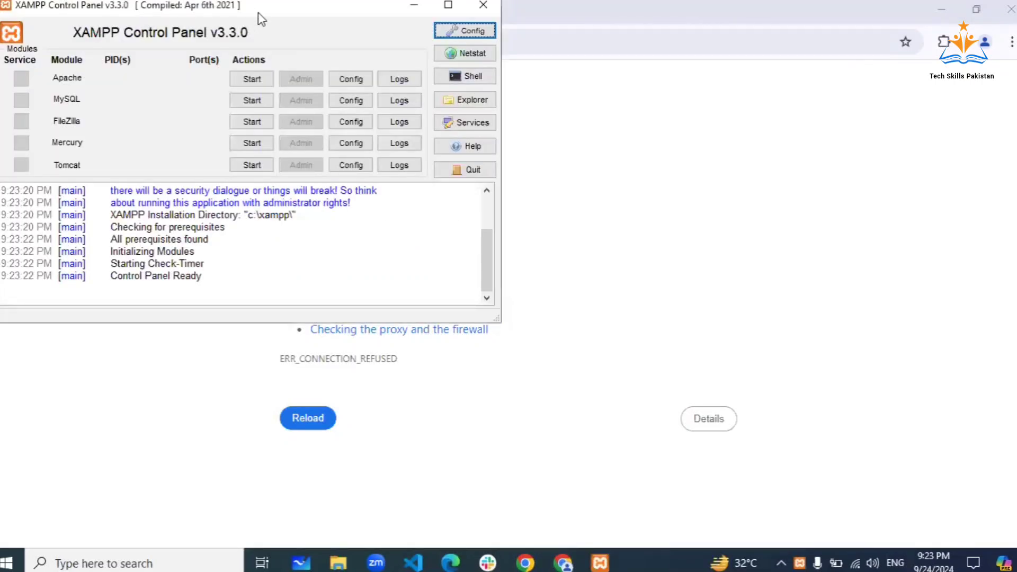
left_click_drag(259, 14, 521, 125)
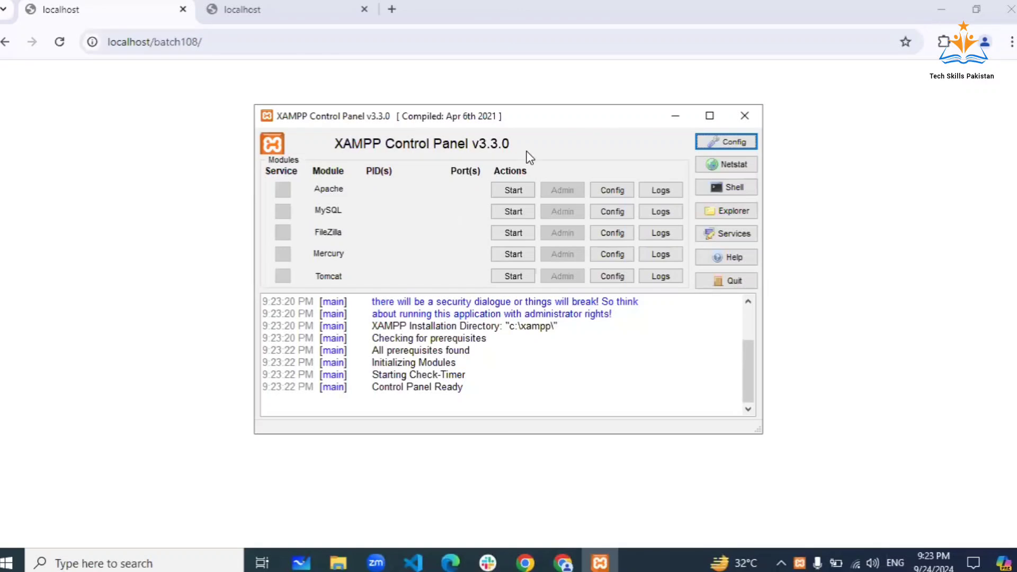
Start the Apache and MySQL modules, and minimize the XAMPP Control Panel.
left_click(512, 191)
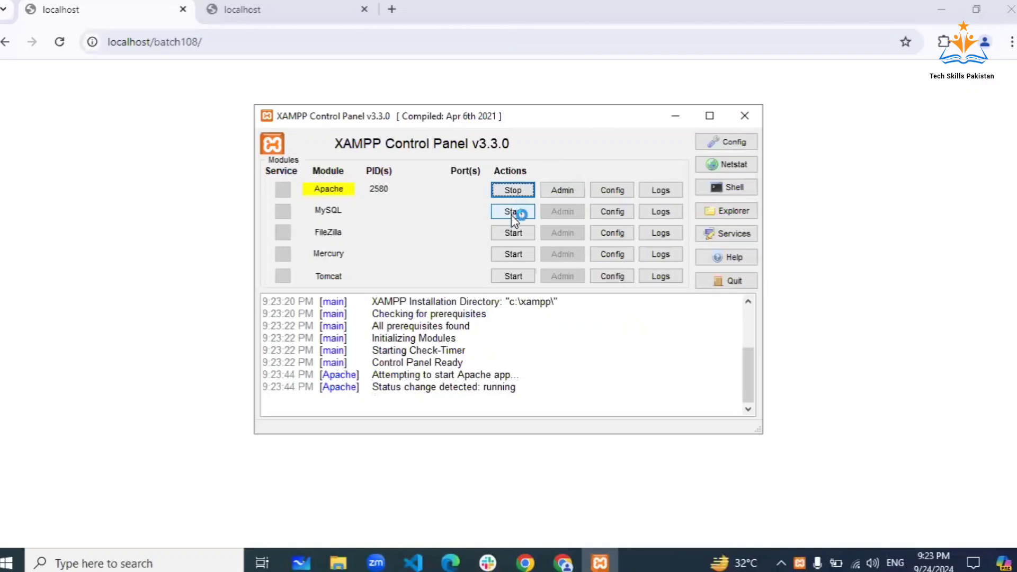
left_click(512, 212)
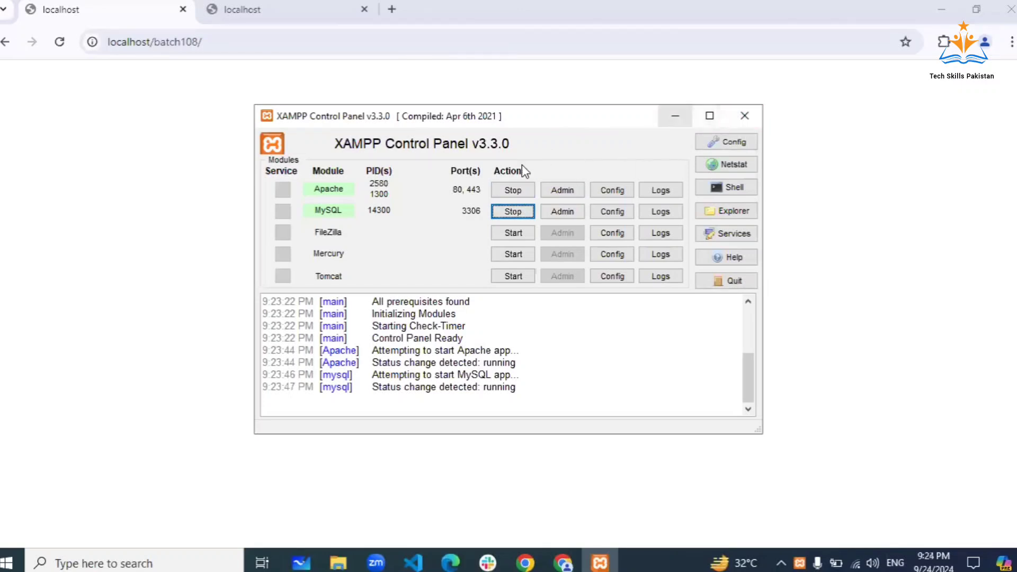
left_click(672, 117)
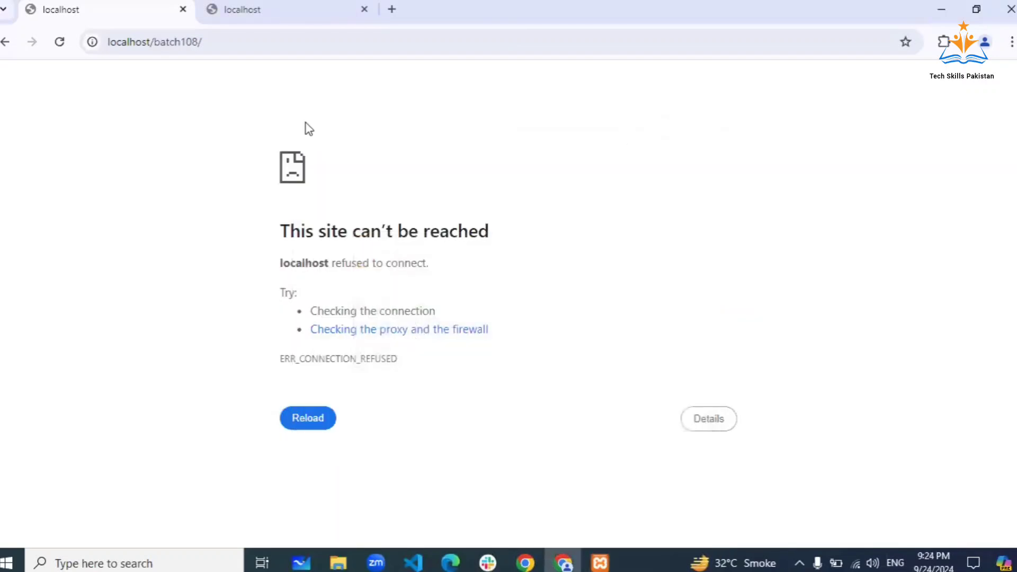
Reload both the batch108 and batch107 sites in the browser and return to batch108.
left_click(60, 42)
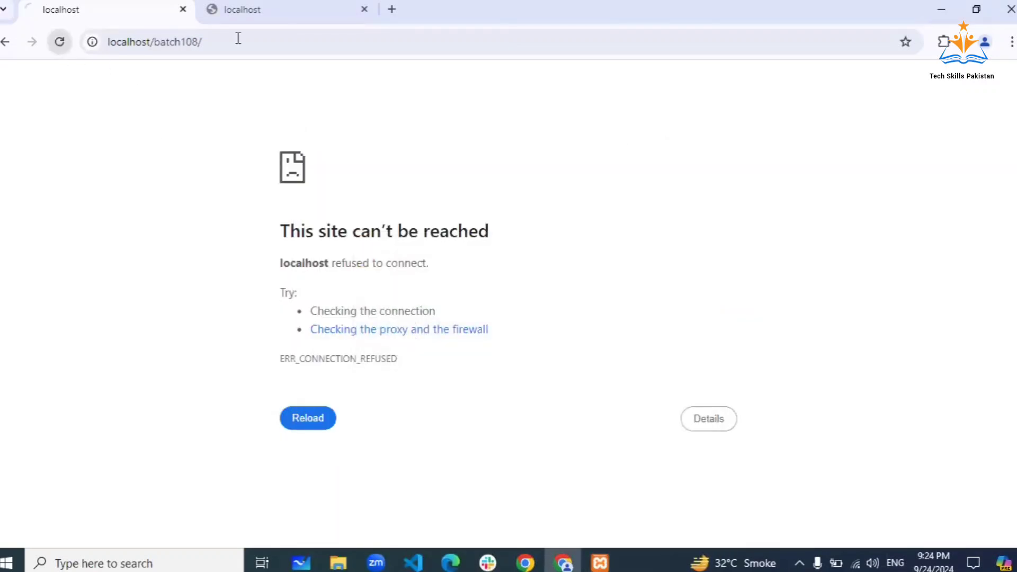
left_click(273, 14)
left_click(59, 43)
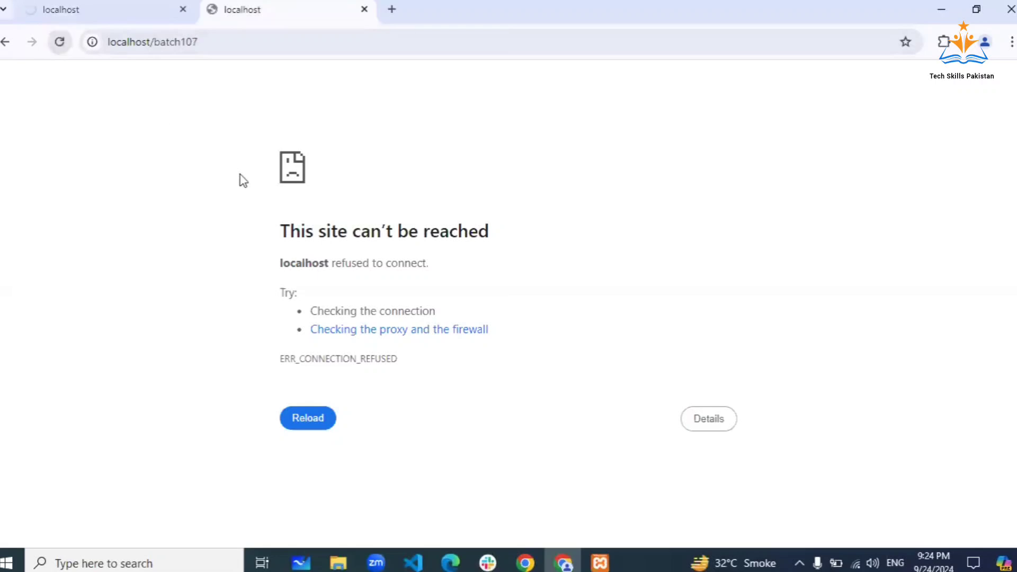
left_click(60, 43)
left_click(104, 18)
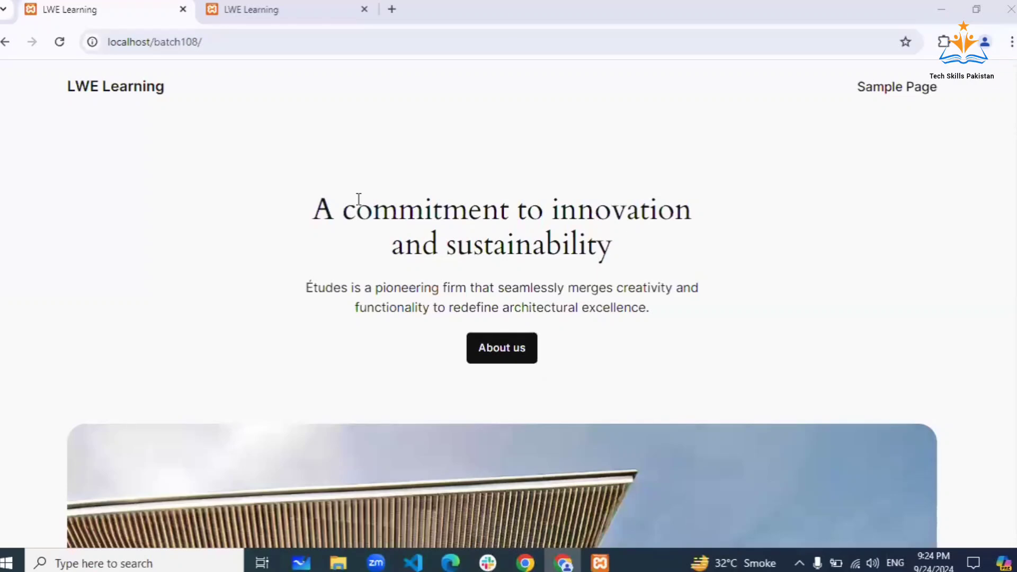
Examine the batch108 home page and compare it with the batch107 home page.
scroll(223, 229, "down", 4)
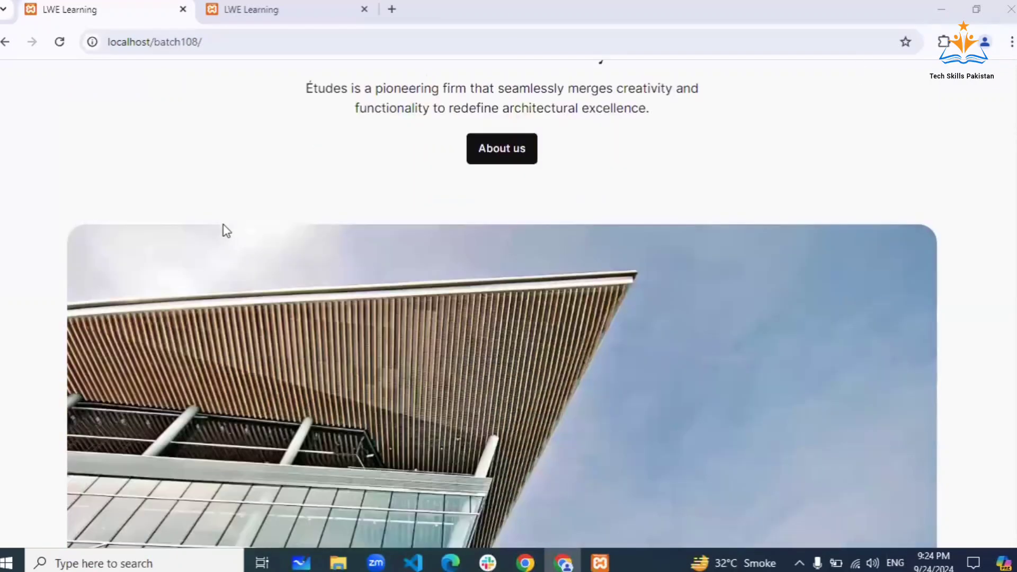
scroll(224, 229, "up", 4)
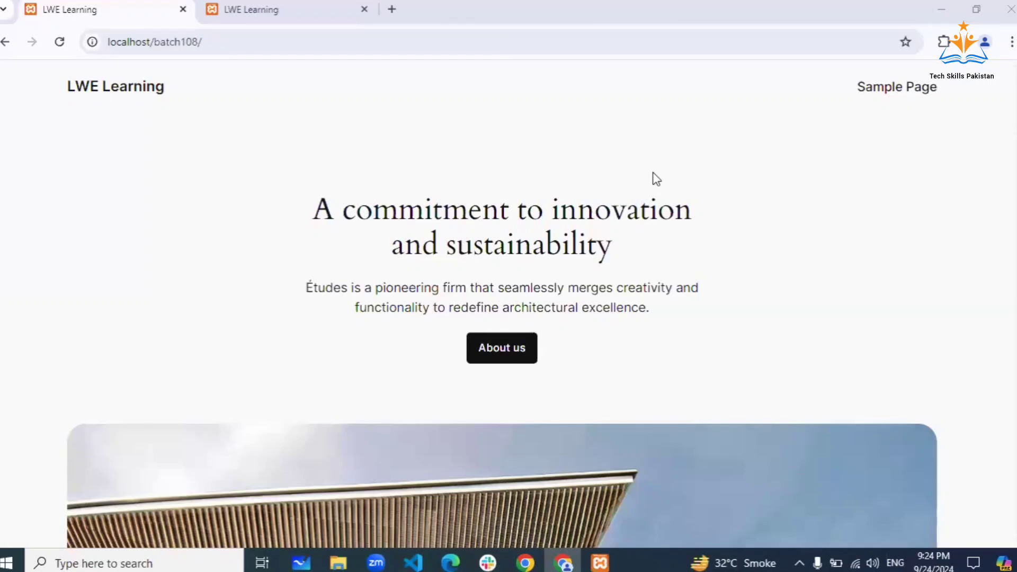
left_click(280, 7)
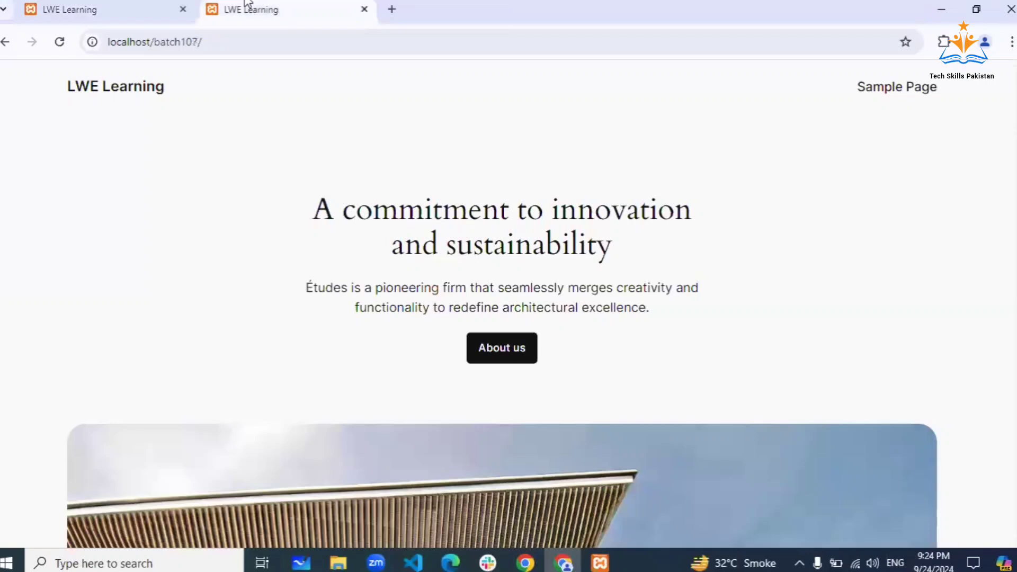
left_click(143, 5)
left_click(275, 9)
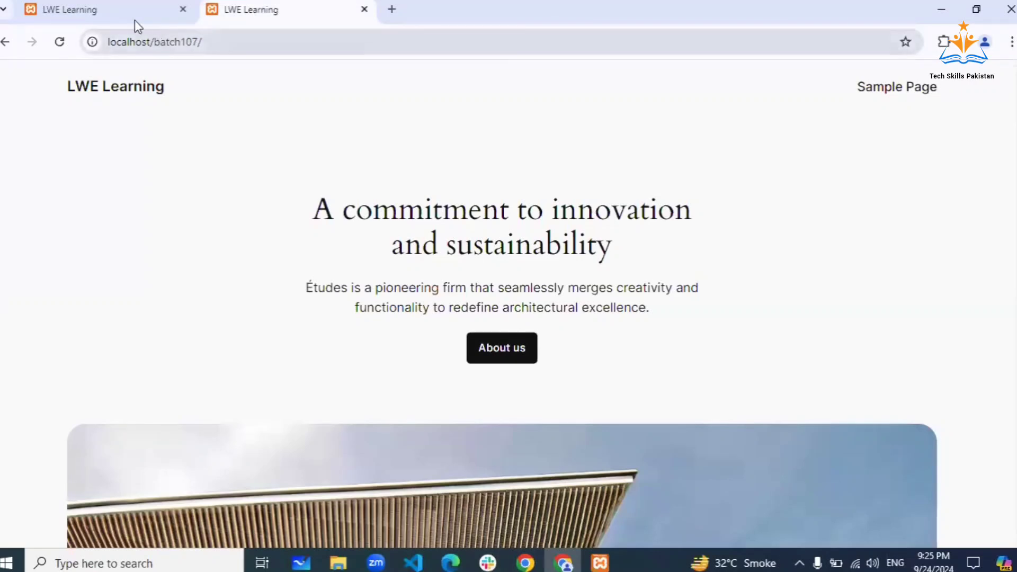
left_click(121, 11)
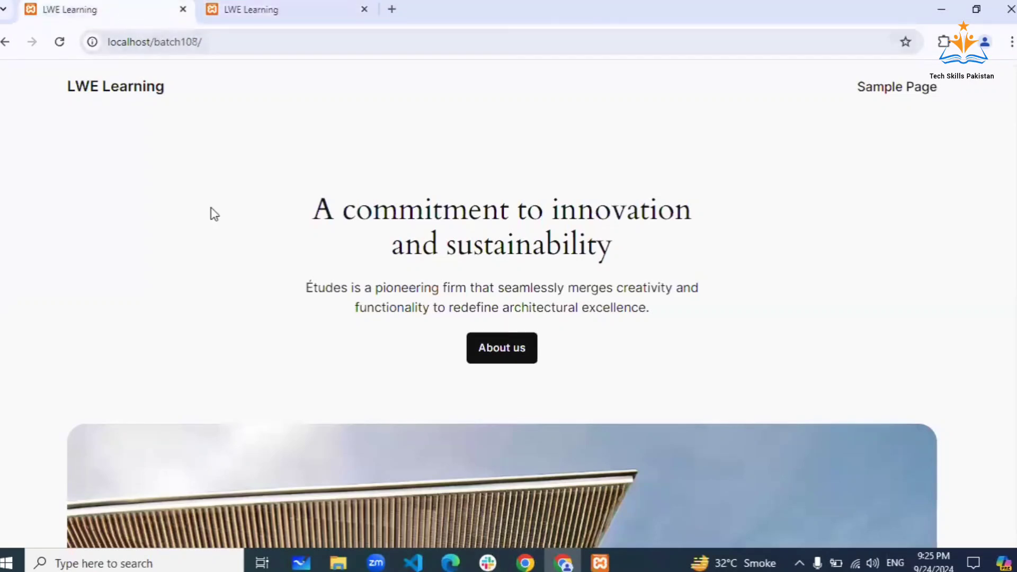
scroll(214, 214, "down", 6)
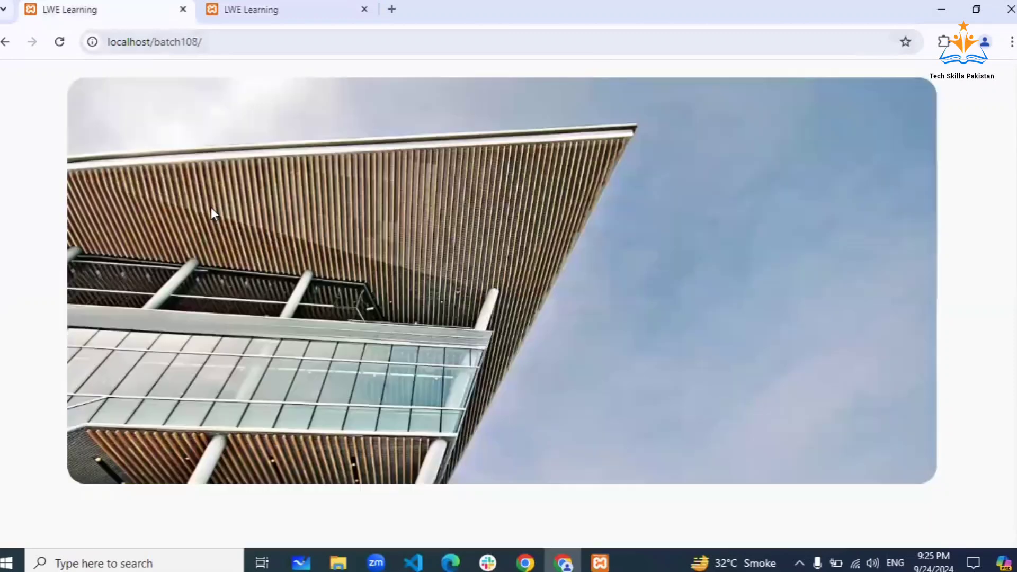
scroll(212, 209, "up", 6)
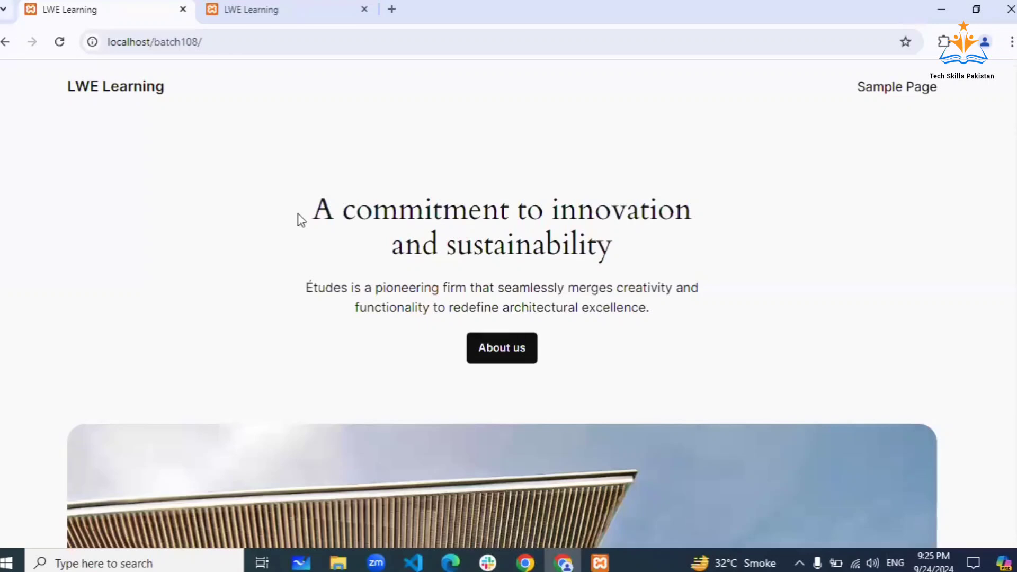
left_click(275, 12)
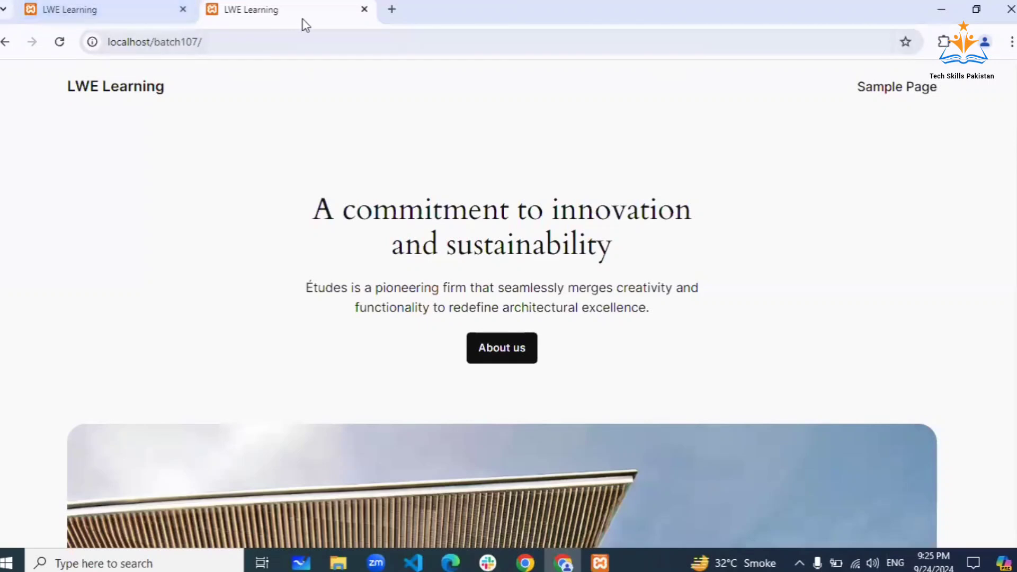
Close the batch107 site and look further down the batch108 home page.
left_click(364, 10)
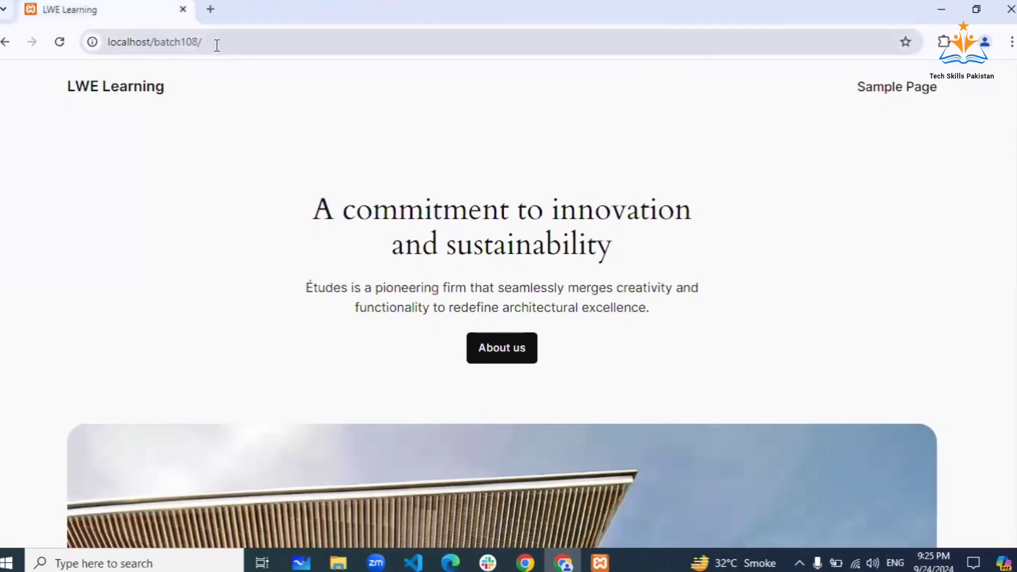
left_click(135, 52)
left_click(135, 142)
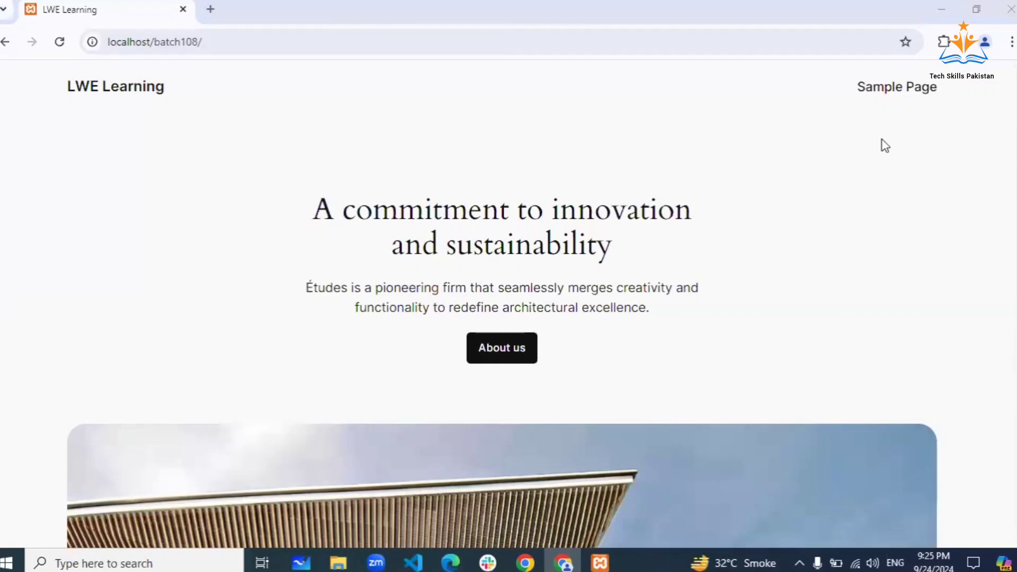
scroll(200, 200, "down", 10)
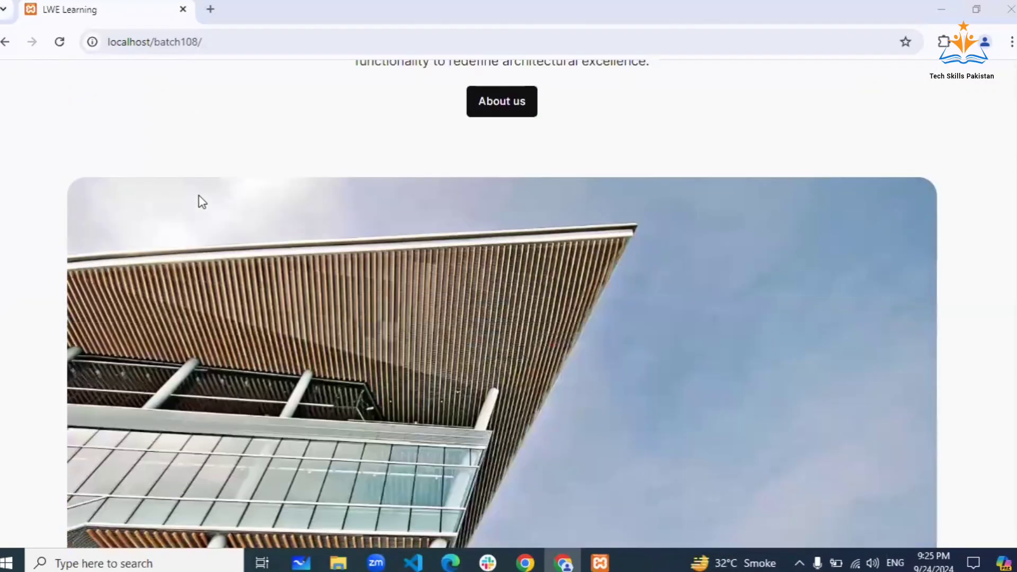
Return to the beginning of the batch108 home page and look over its heading section.
scroll(199, 199, "up", 10)
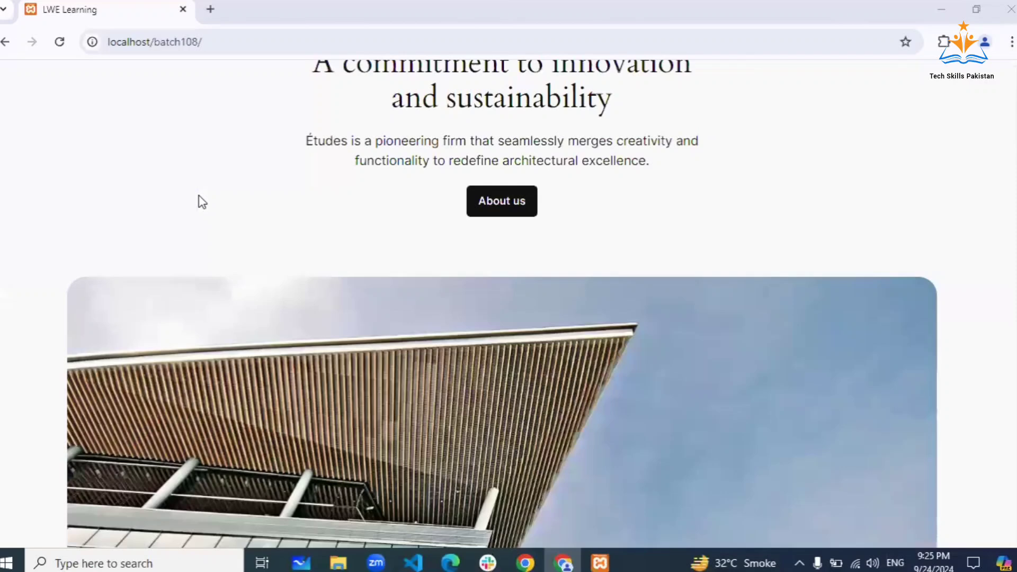
scroll(202, 202, "up", 3)
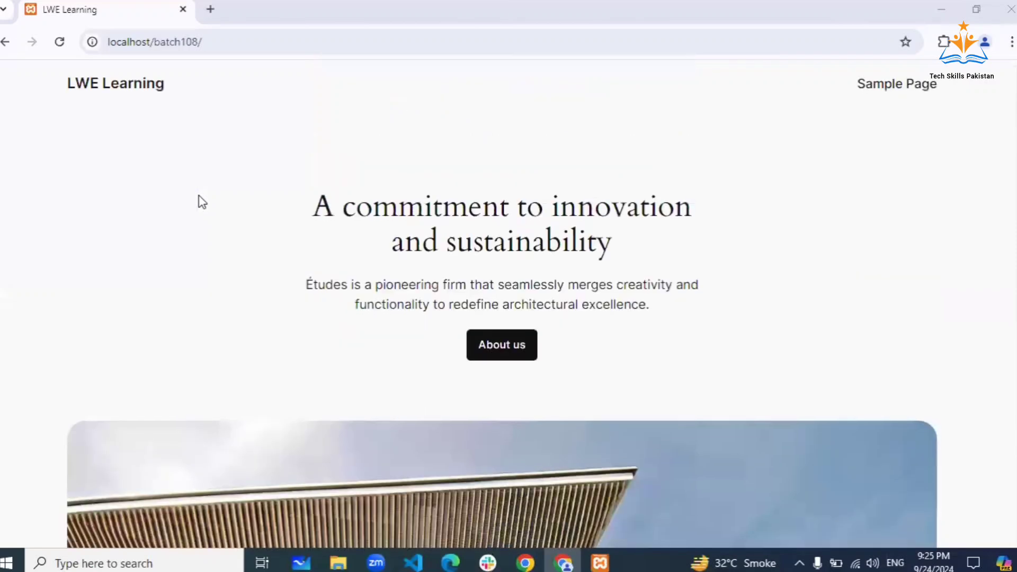
scroll(202, 202, "down", 3)
scroll(202, 202, "up", 2)
scroll(202, 202, "up", 1)
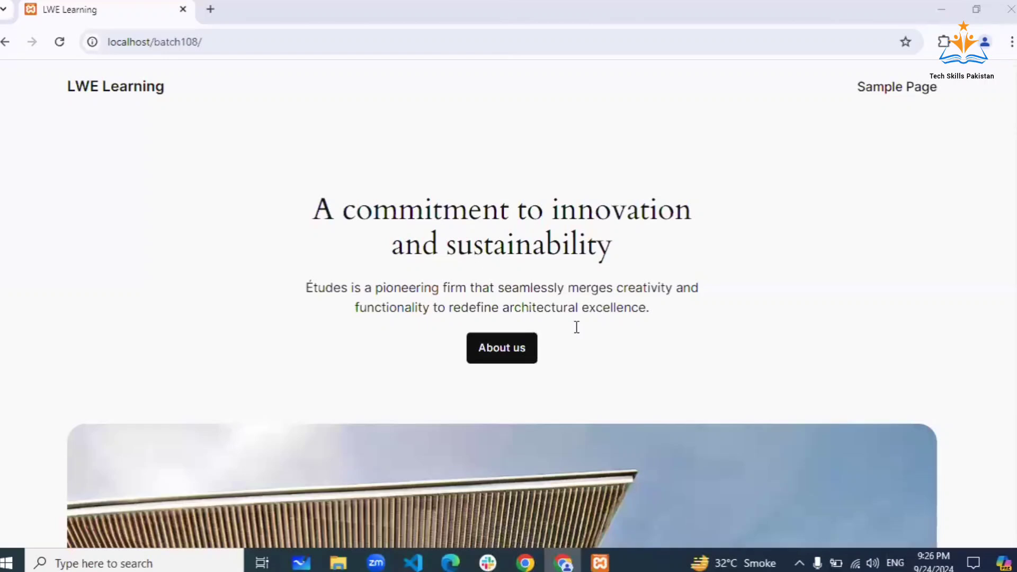
Stop the MySQL module in the XAMPP Control Panel and reload the batch108 site in the browser.
left_click(601, 556)
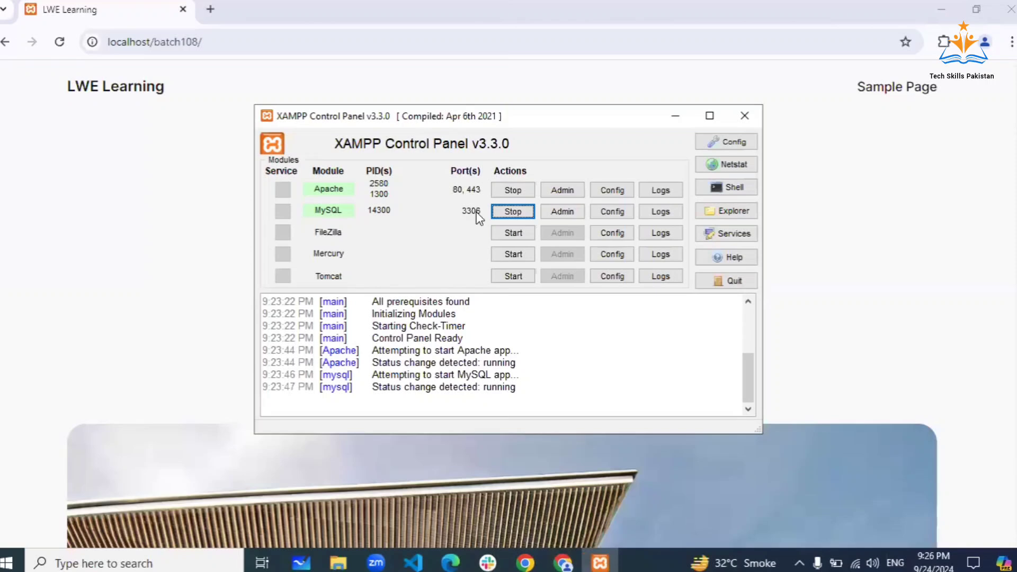
left_click(507, 211)
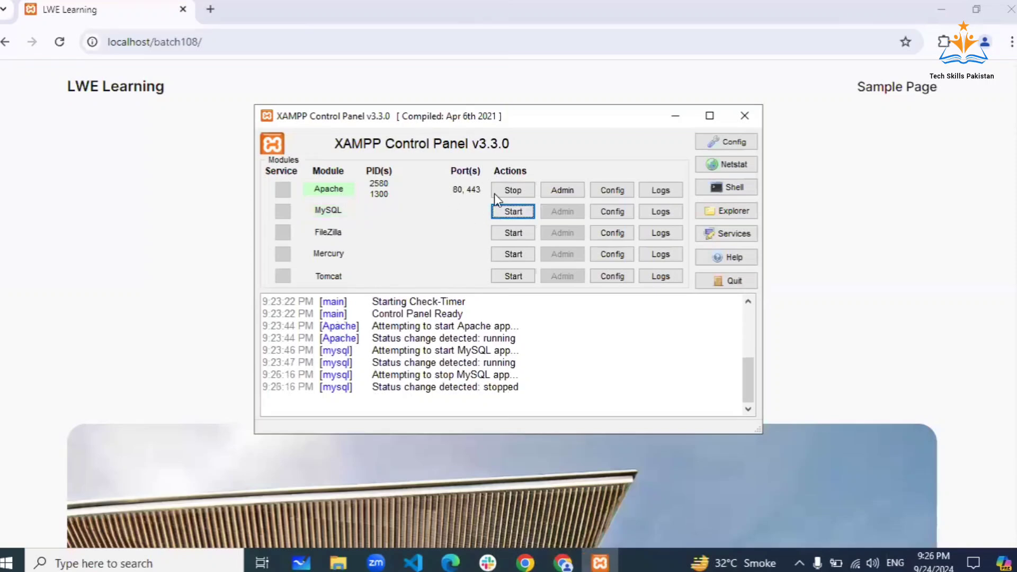
left_click(85, 60)
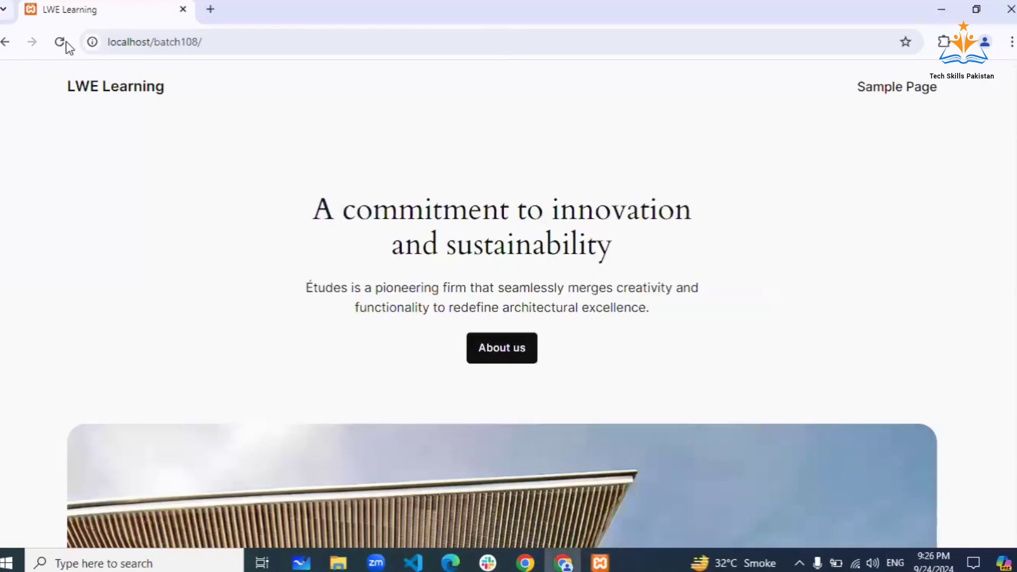
left_click(66, 43)
Bring up the XAMPP Control Panel, minimize it, and examine the reloaded batch108 page.
mouse_move(601, 562)
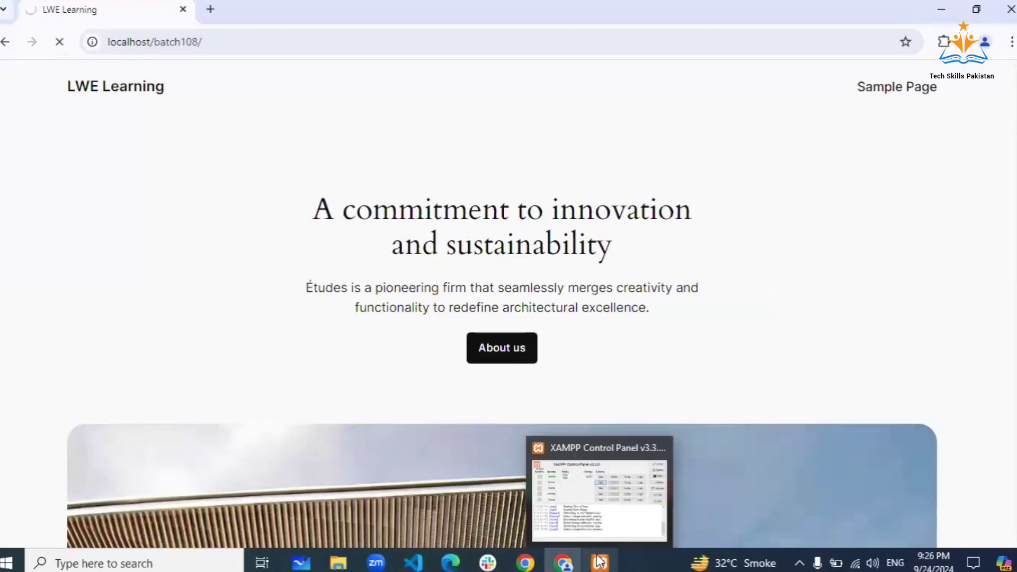
left_click(599, 479)
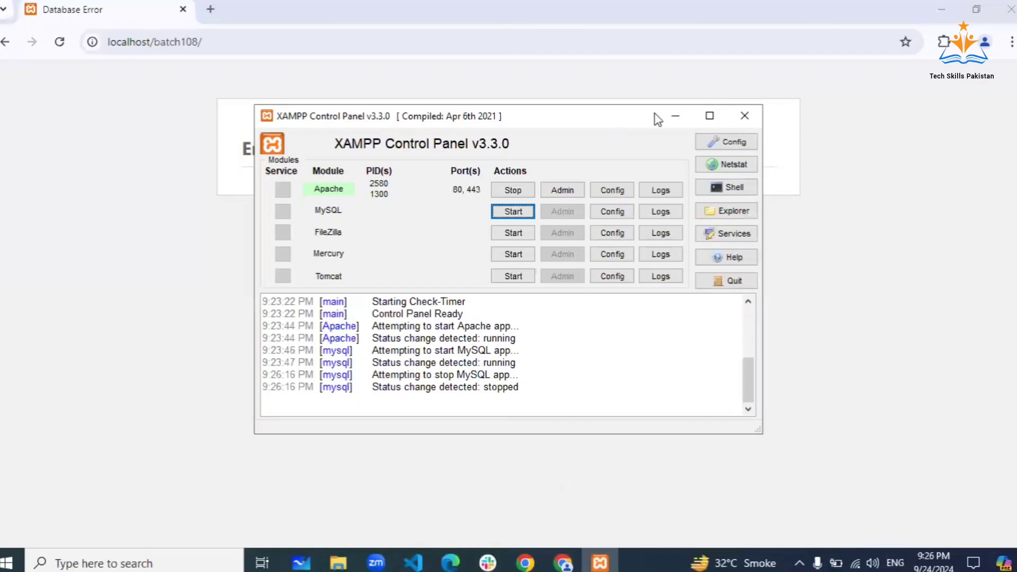
left_click(675, 116)
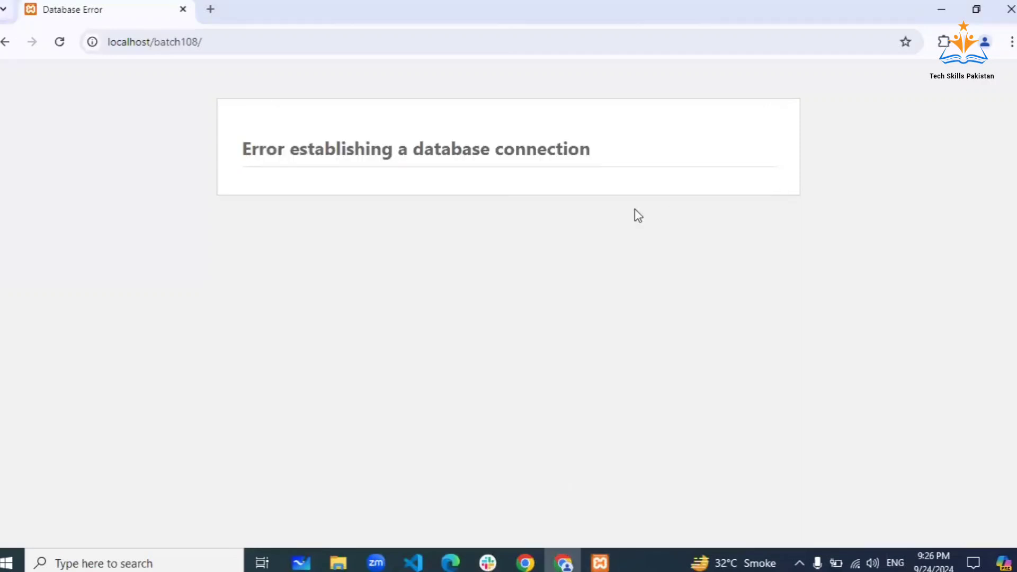
left_click_drag(634, 209, 472, 223)
left_click(388, 290)
Start the MySQL module again in the XAMPP Control Panel and reload the batch108 site.
left_click(601, 562)
left_click(680, 117)
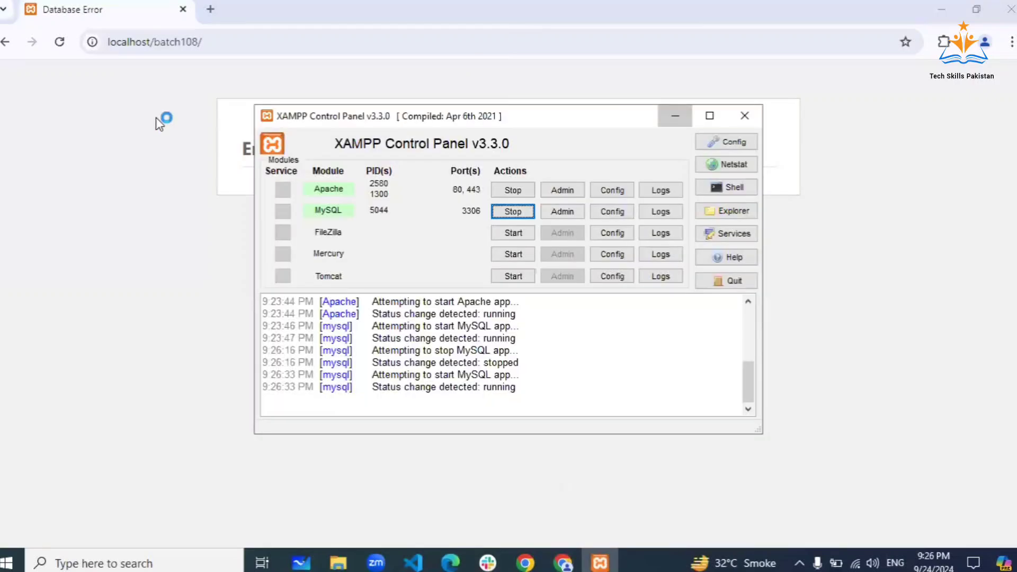
left_click(64, 44)
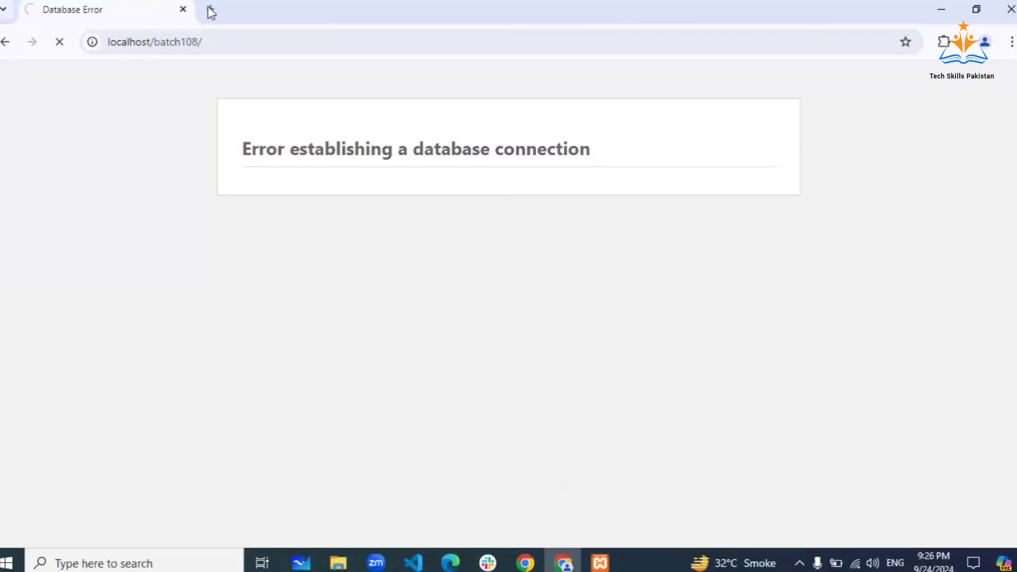
key("ctrl+t")
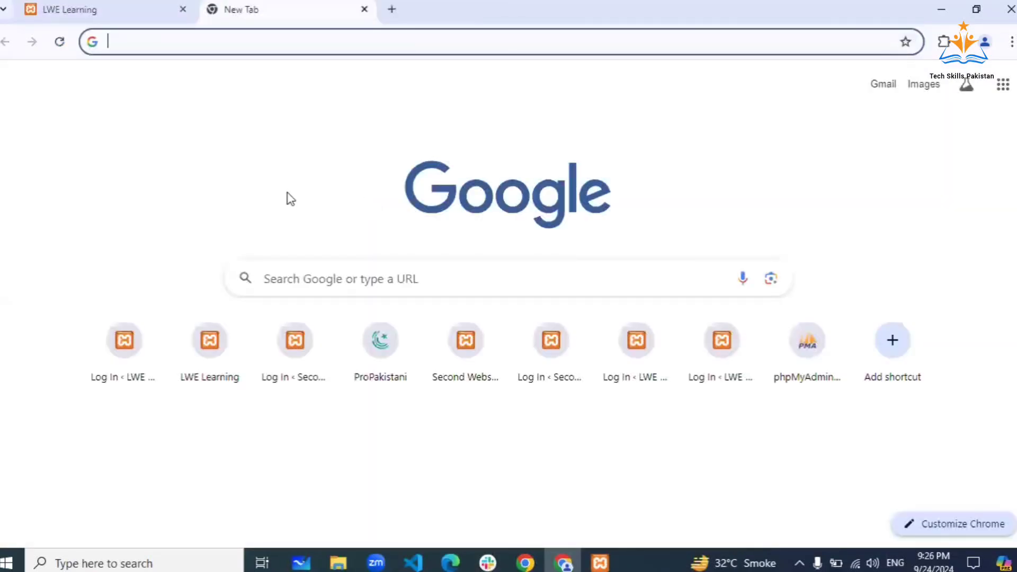
left_click(328, 284)
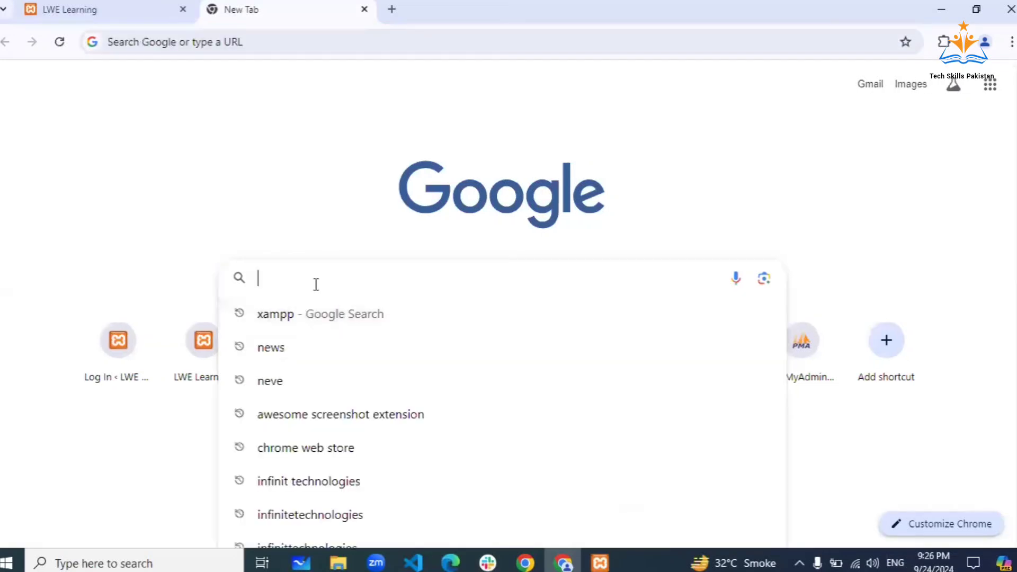
key("Escape")
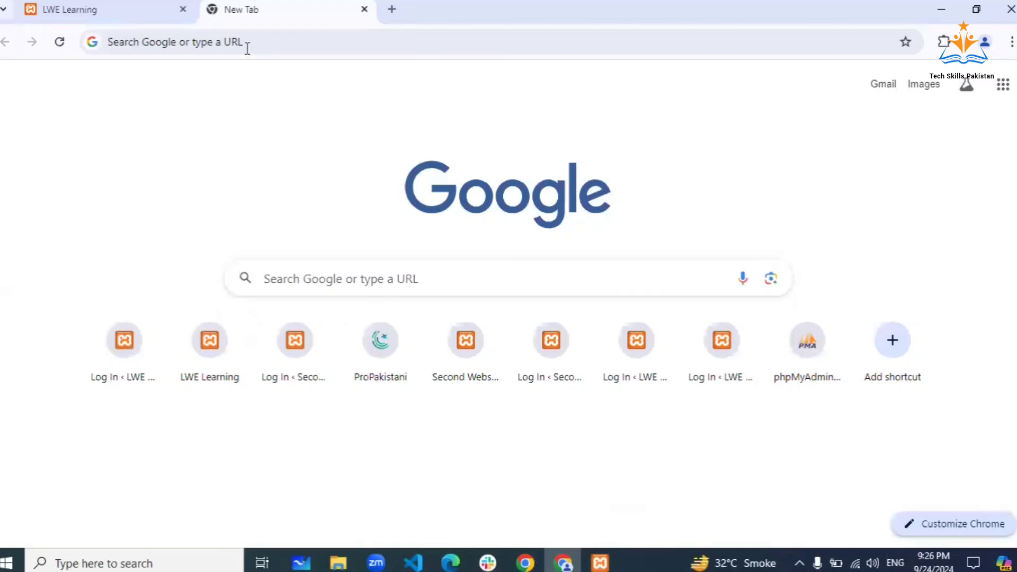
left_click(126, 33)
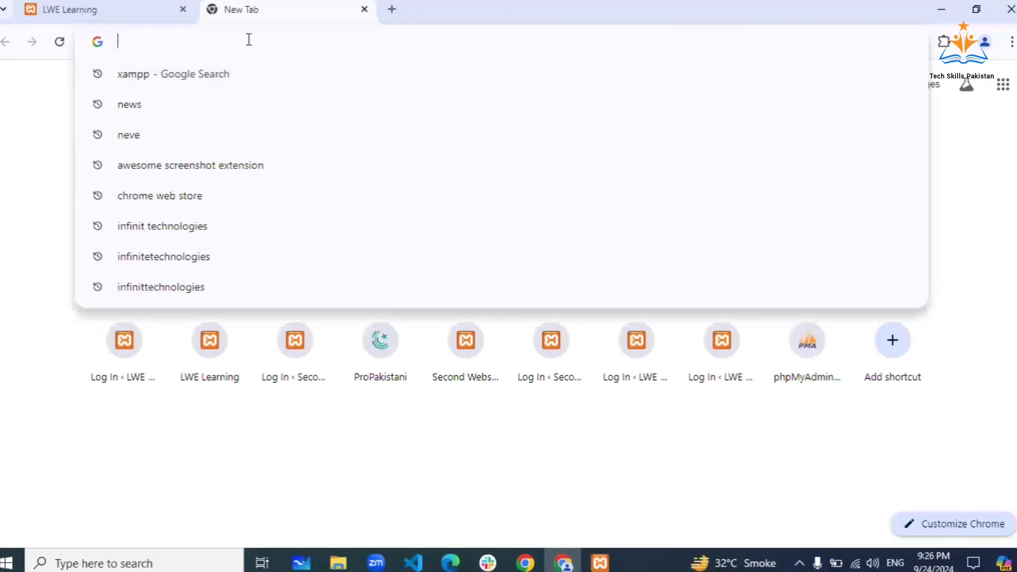
type("localhost/batch106")
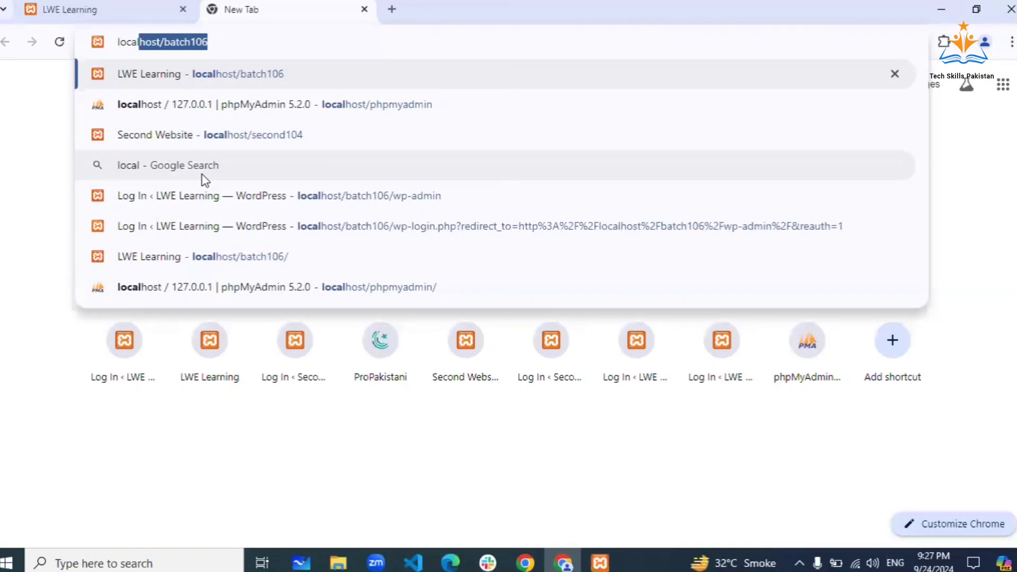
key("Return")
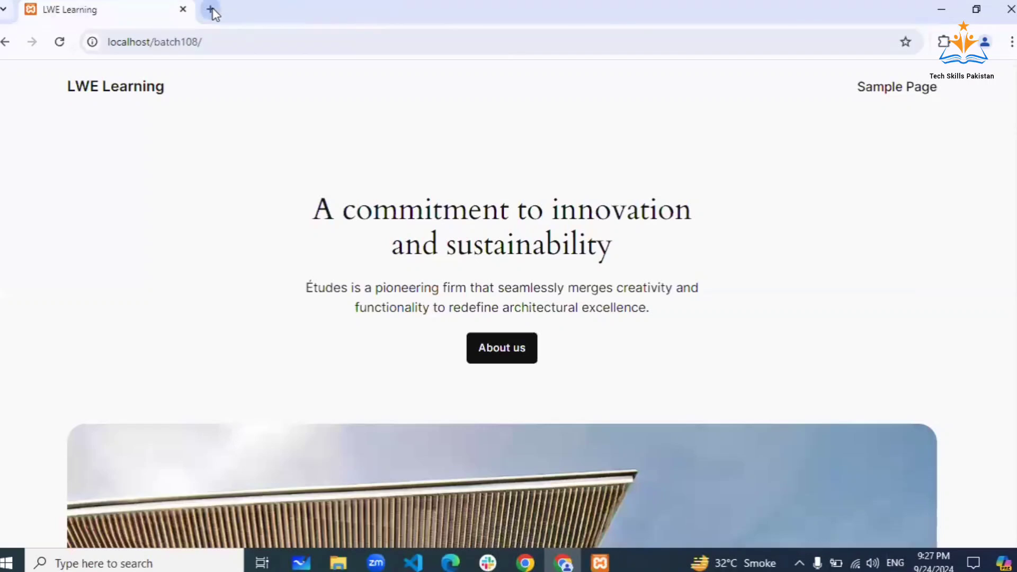
Search Google for "daraz" in a new browser tab and look through the results page.
left_click(214, 12)
left_click(346, 284)
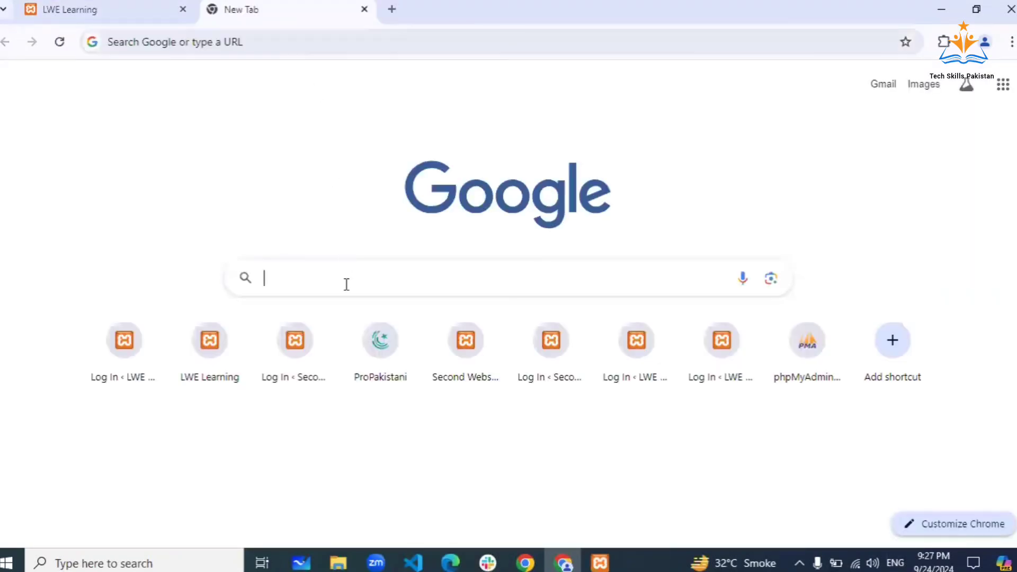
type("daraz")
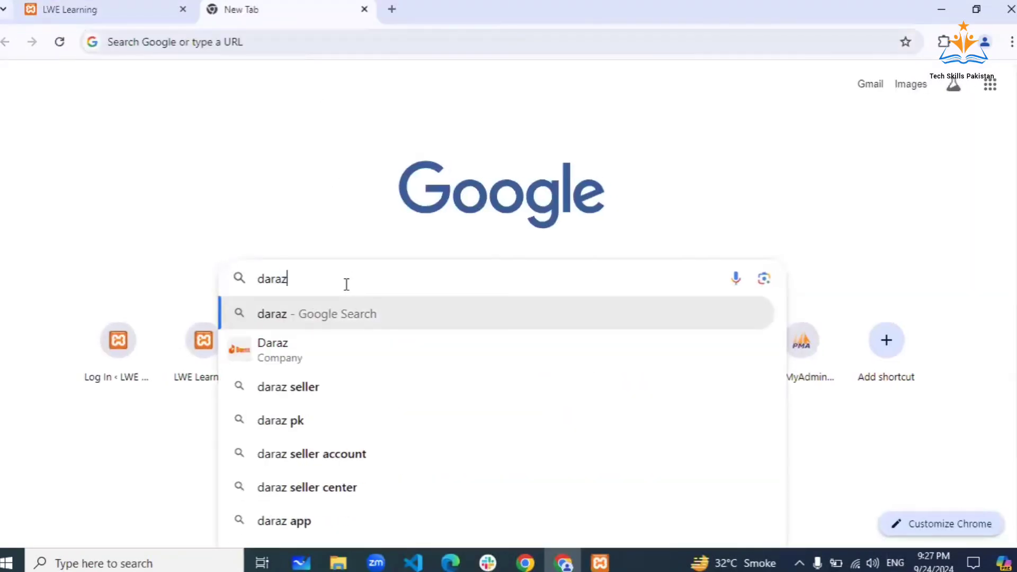
key("Return")
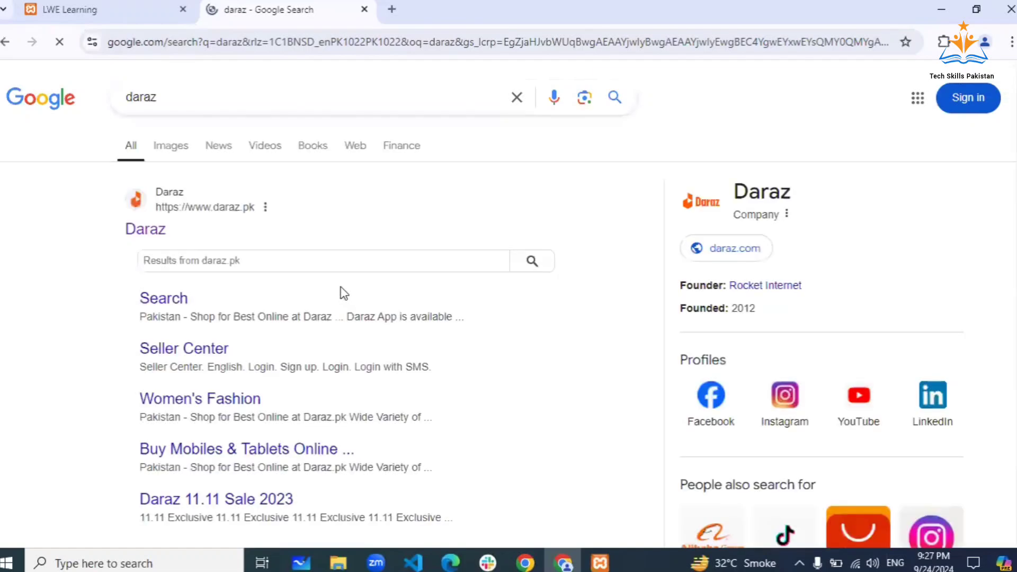
scroll(297, 307, "down", 3)
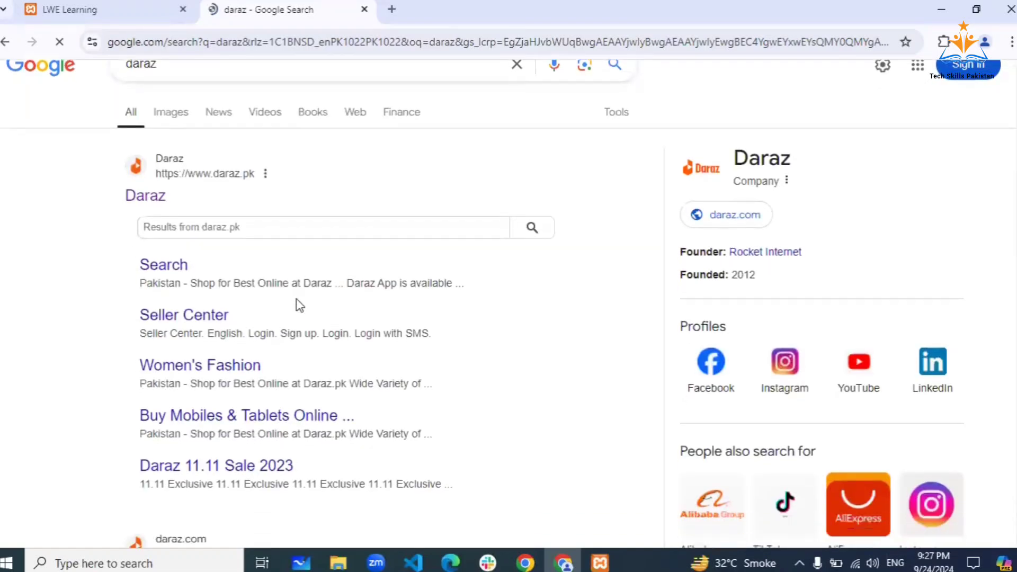
scroll(298, 306, "down", 8)
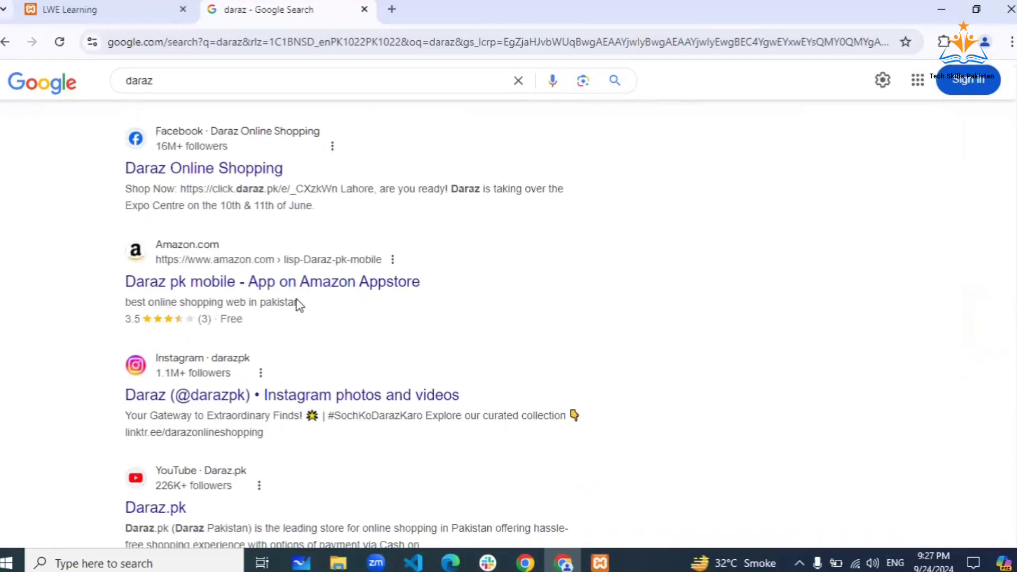
scroll(298, 300, "down", 8)
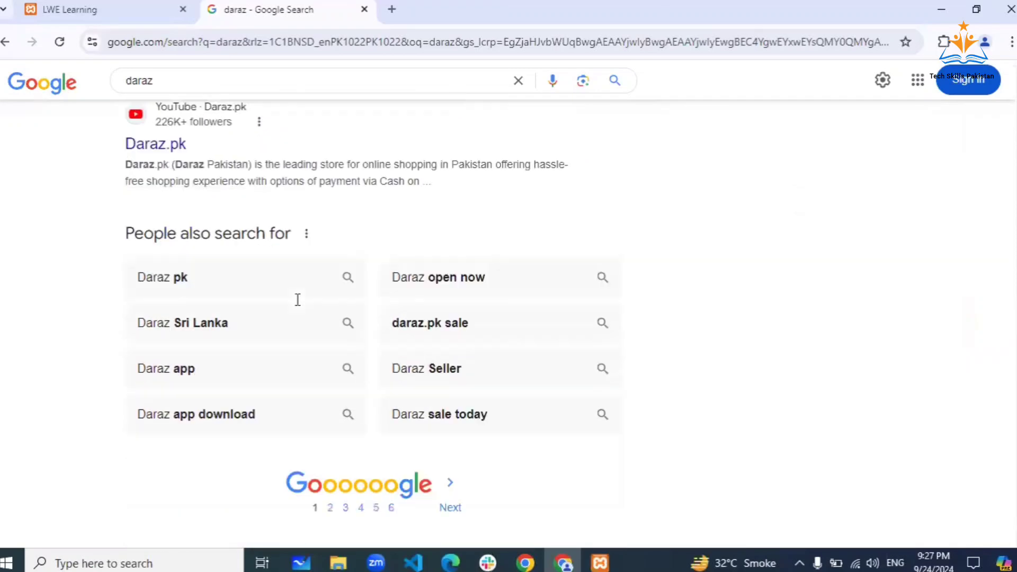
scroll(297, 306, "up", 19)
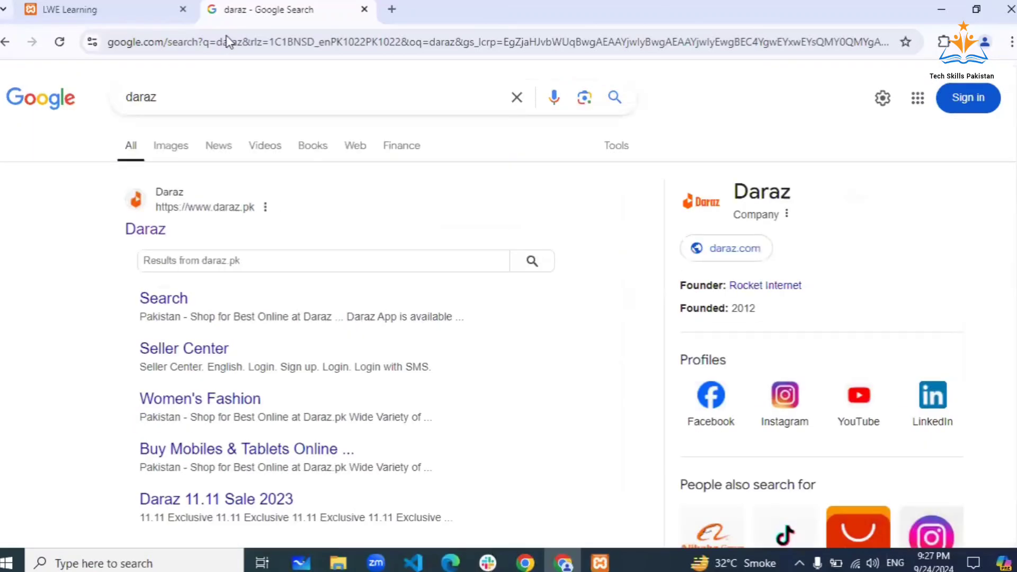
Go directly to the daraz.pk address, look over the Daraz home page, and close its tab.
left_click(229, 46)
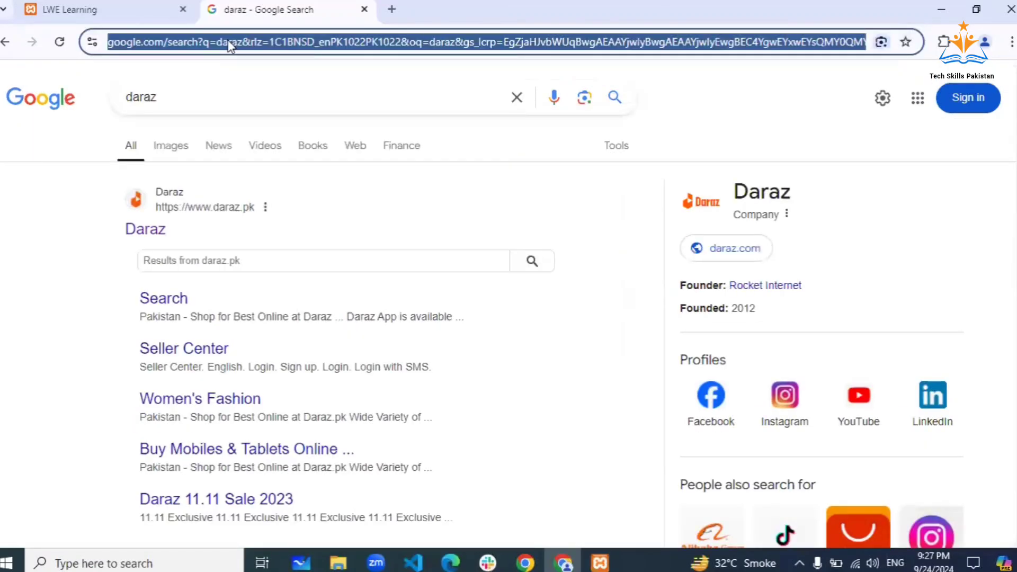
type("dar")
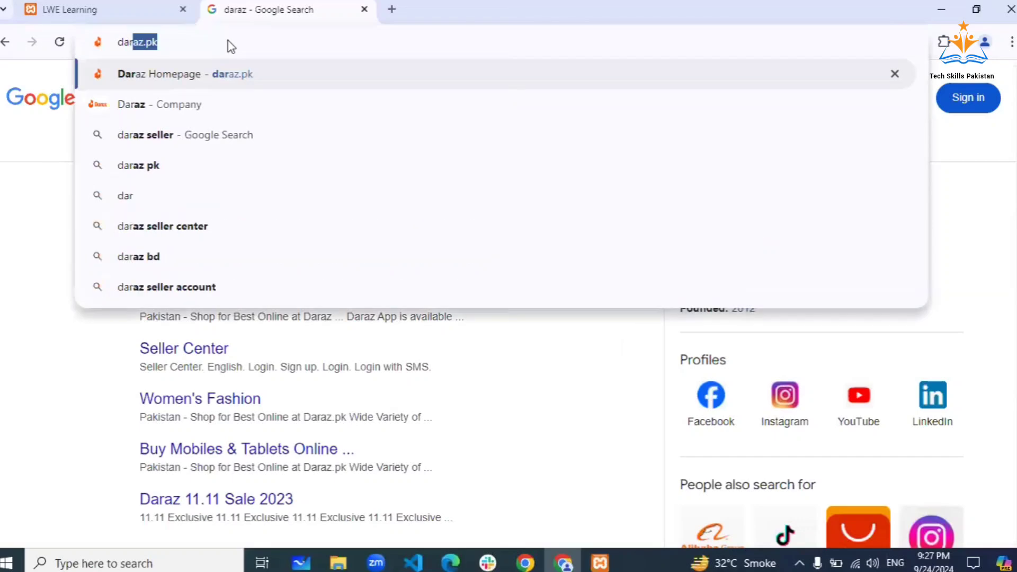
key("Return")
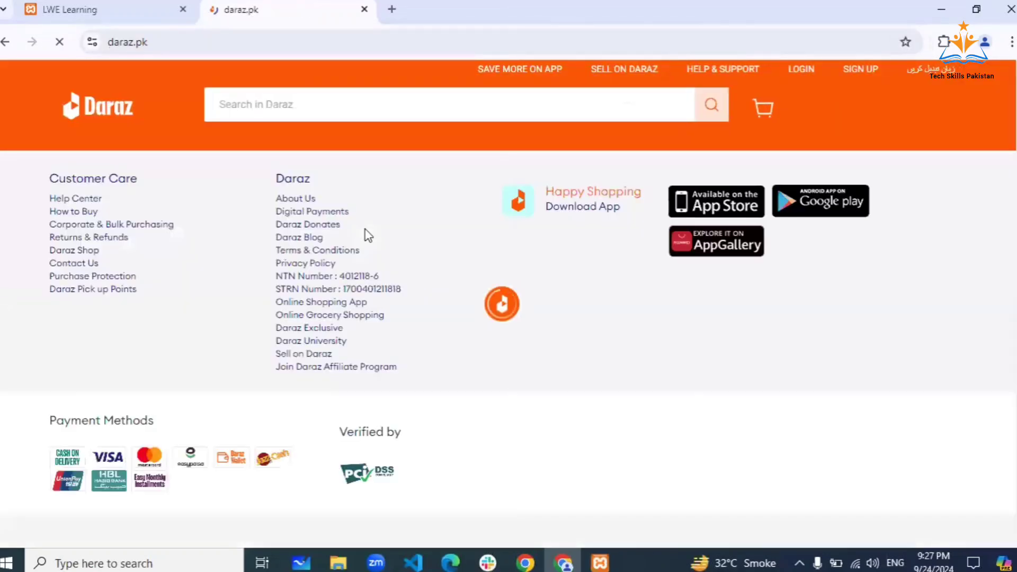
scroll(369, 235, "down", 4)
scroll(365, 235, "up", 4)
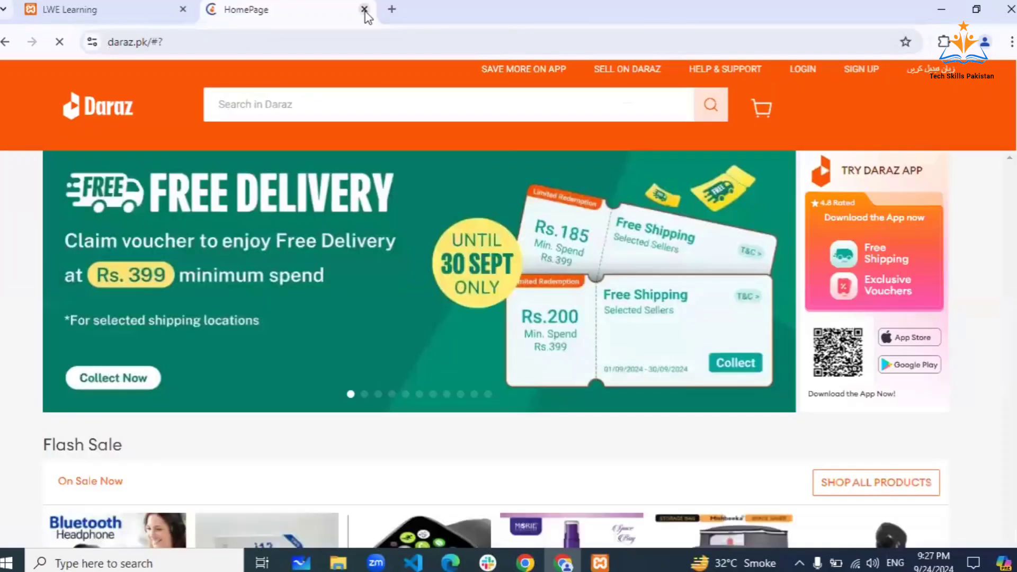
left_click(365, 10)
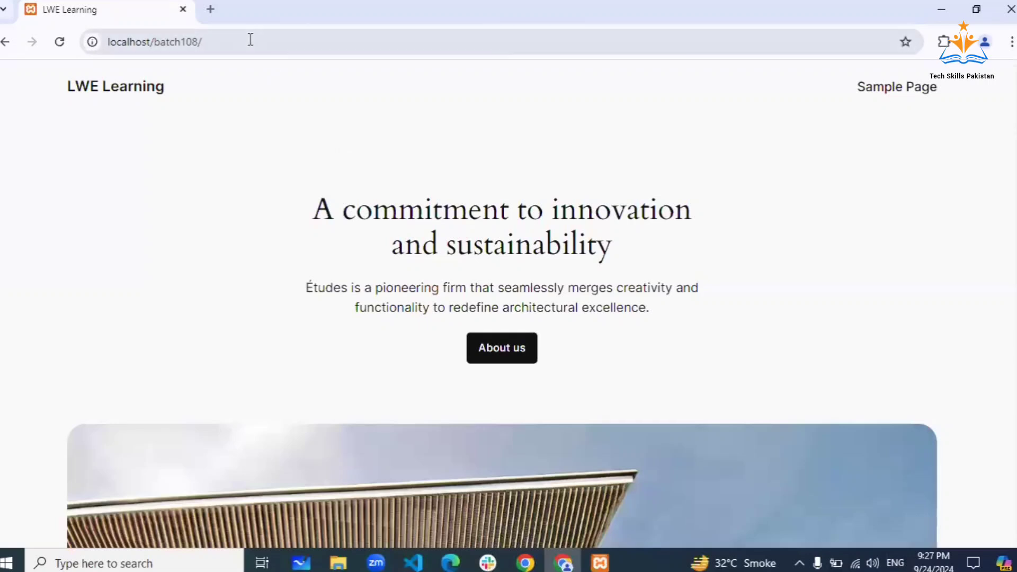
Highlight the batch108 folder name in the site's address, change the address to localhost/batch18/, and load it.
left_click_drag(243, 40, 107, 35)
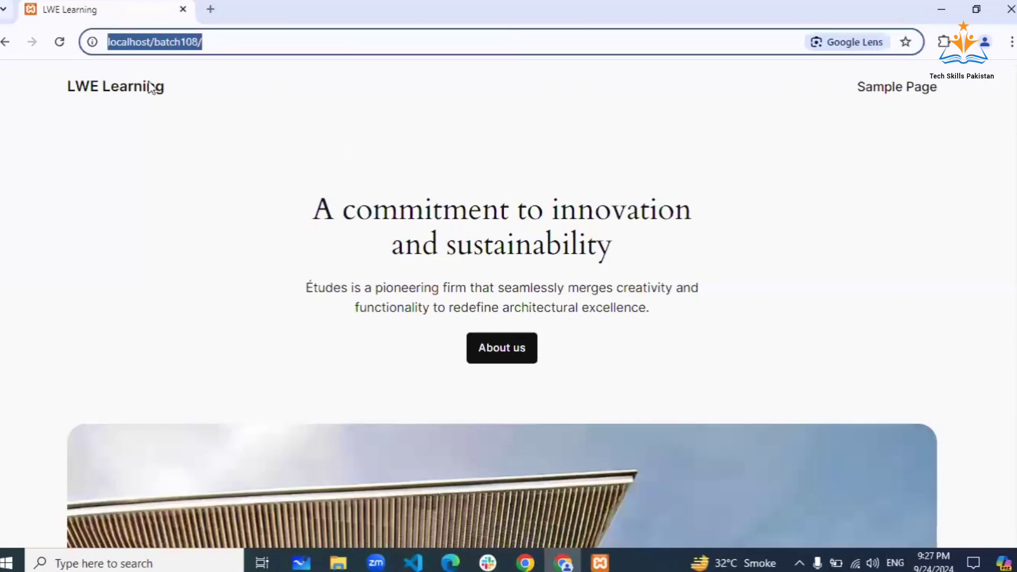
left_click(154, 46)
left_click_drag(200, 41, 153, 41)
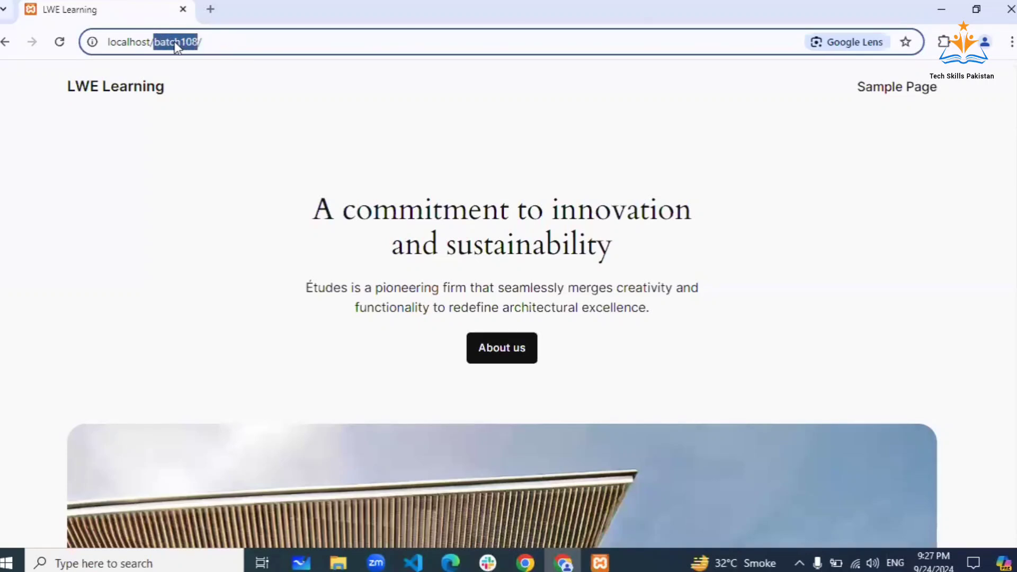
left_click(192, 41)
key("BackSpace")
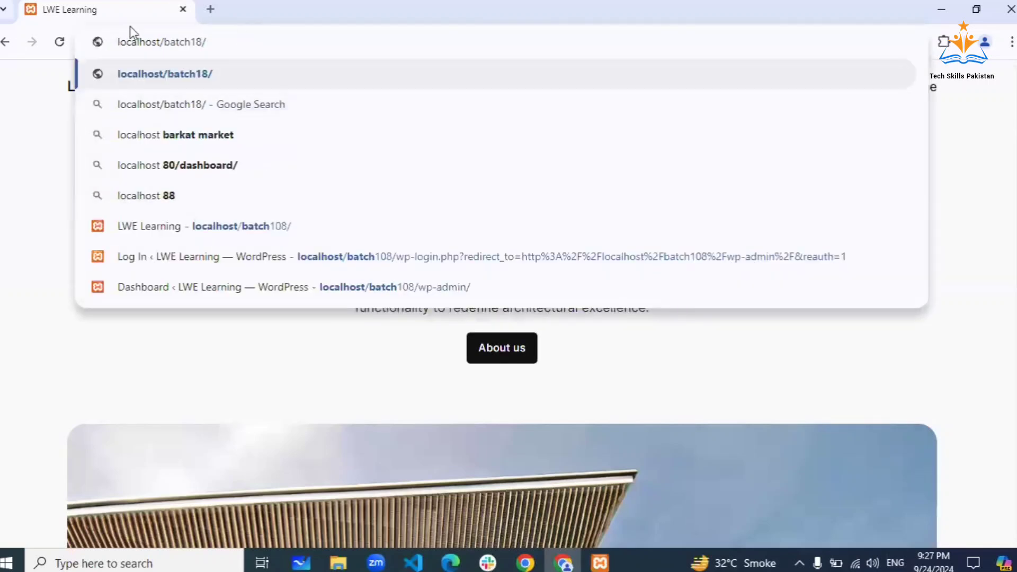
left_click(239, 40)
key("Return")
Examine the error text on the loaded page and the batch18 folder name in its localhost address.
left_click_drag(2, 80, 282, 113)
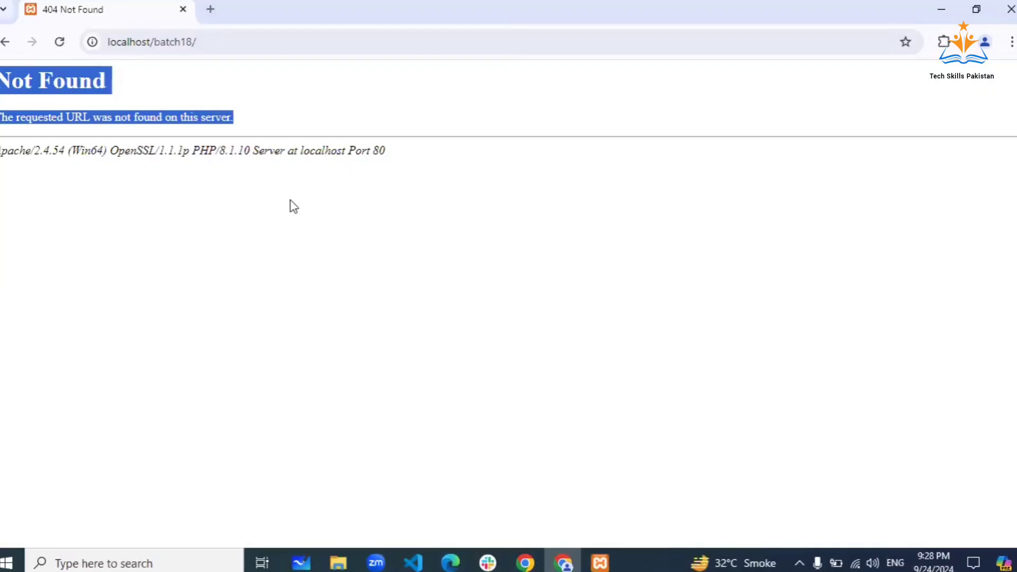
left_click(150, 200)
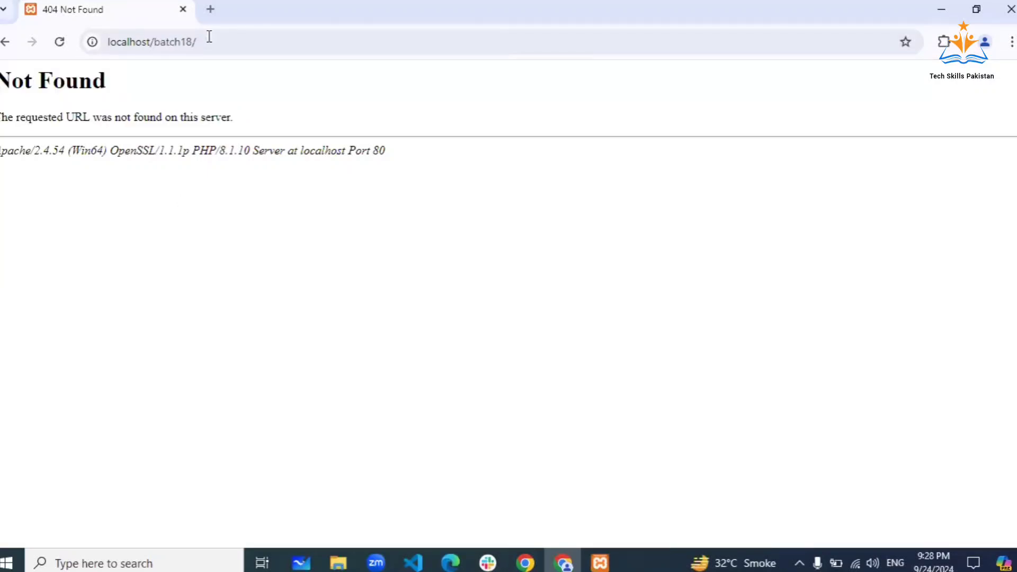
left_click(109, 35)
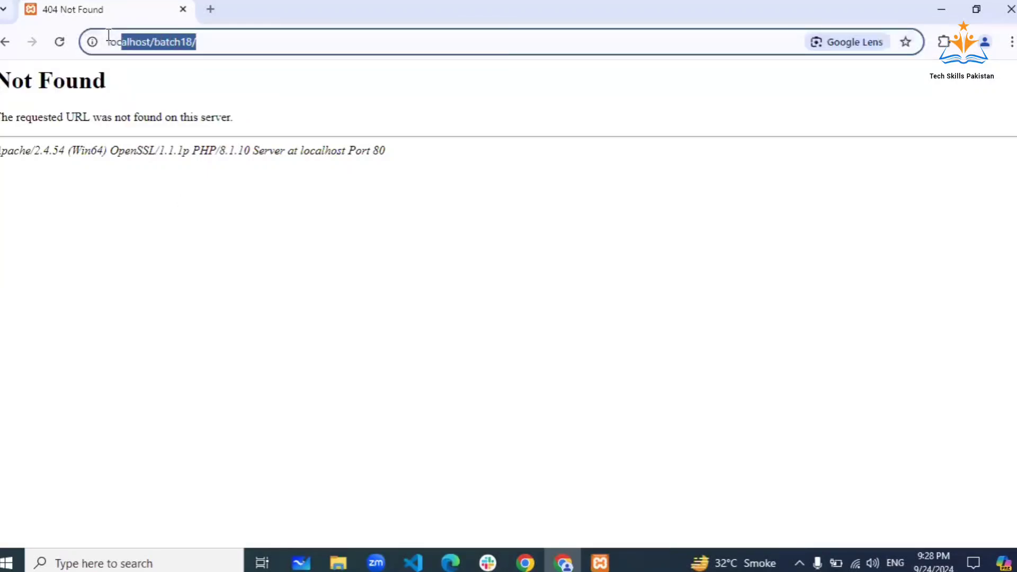
left_click(132, 220)
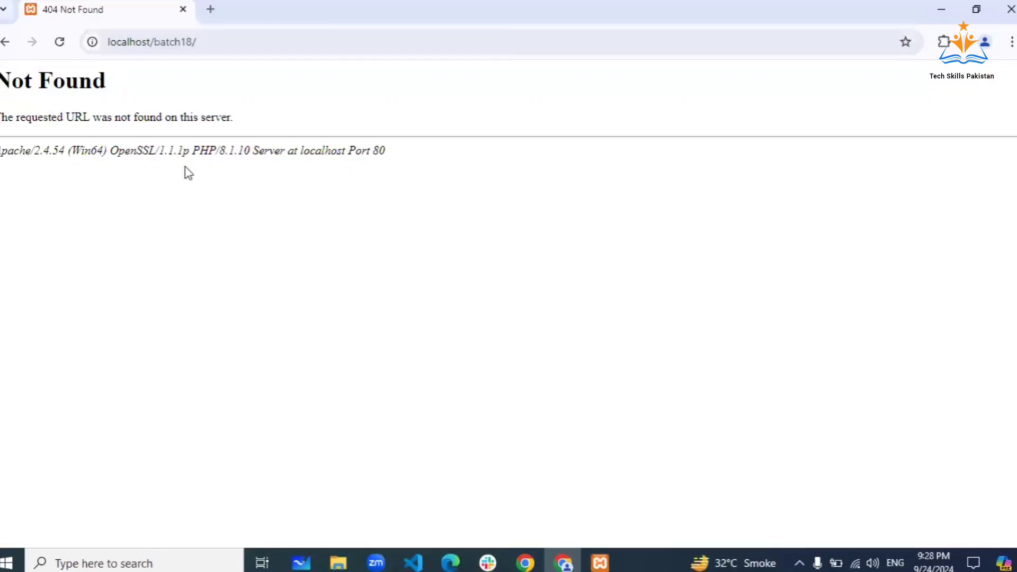
left_click_drag(90, 92, 233, 119)
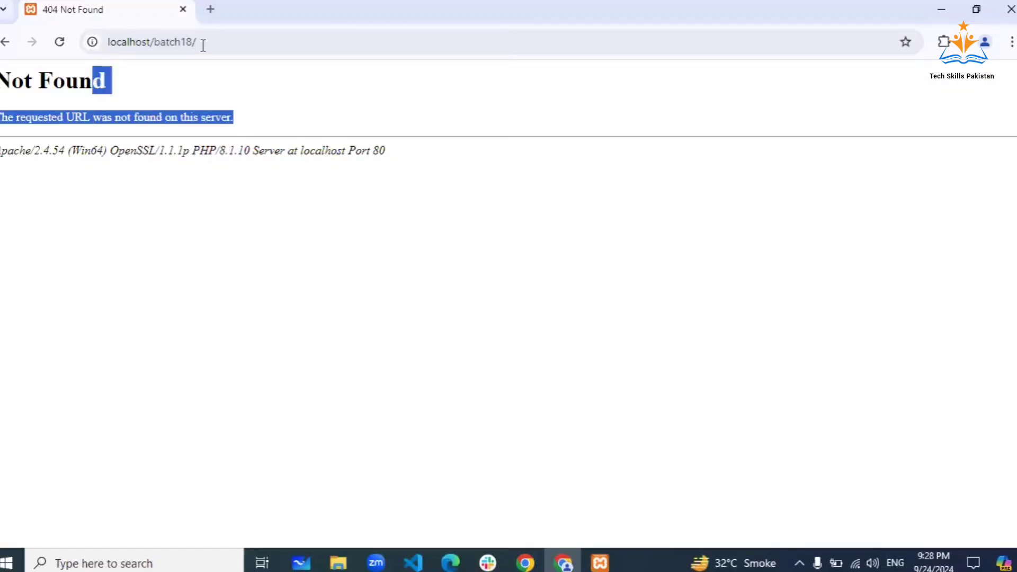
left_click(213, 43)
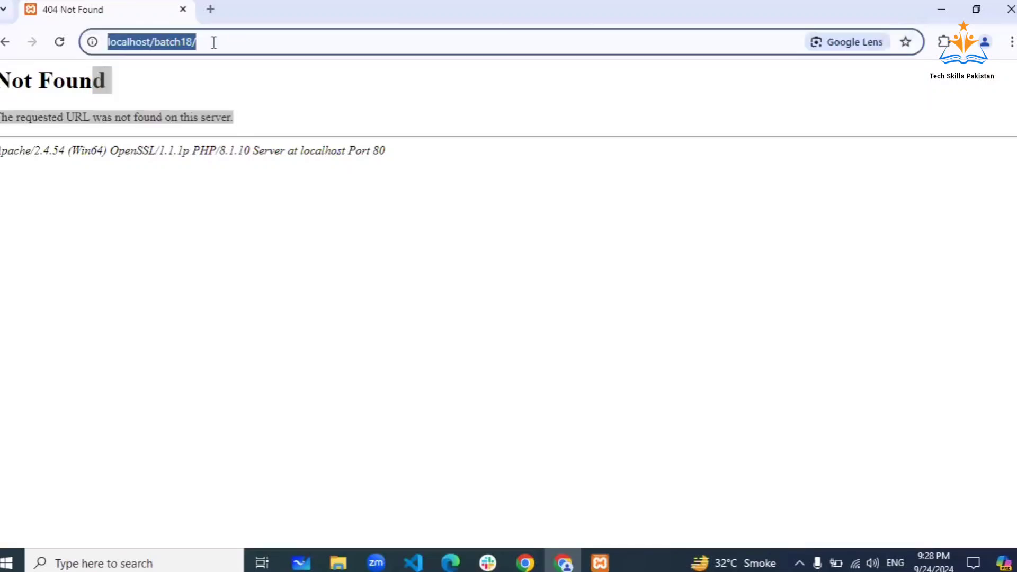
left_click(43, 91)
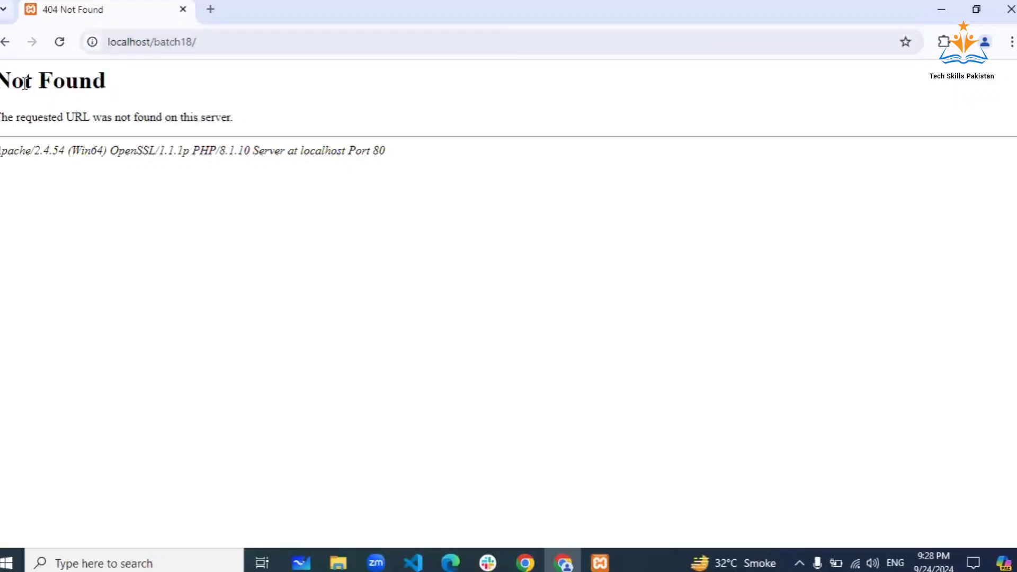
left_click_drag(191, 42, 153, 43)
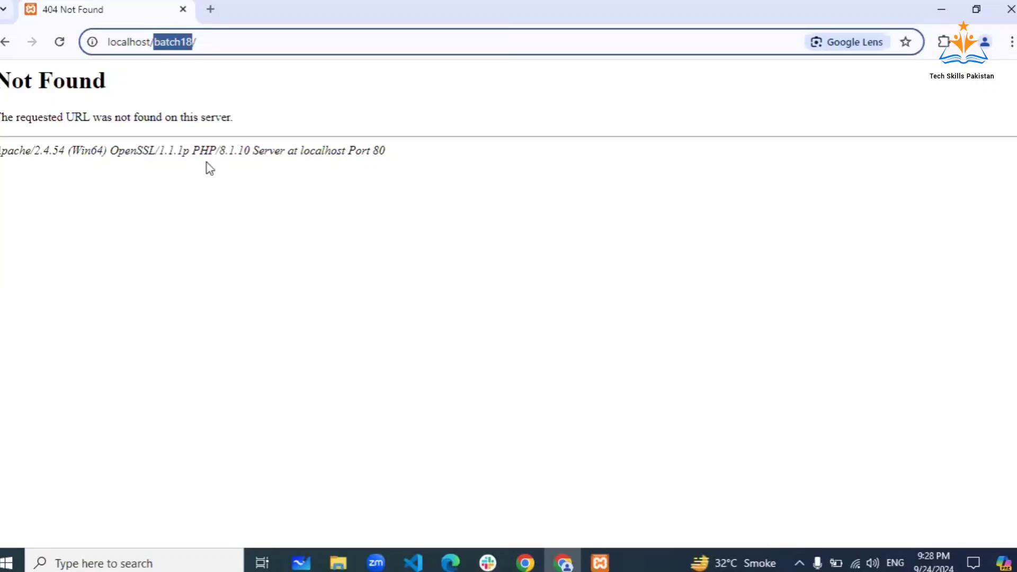
left_click(246, 41)
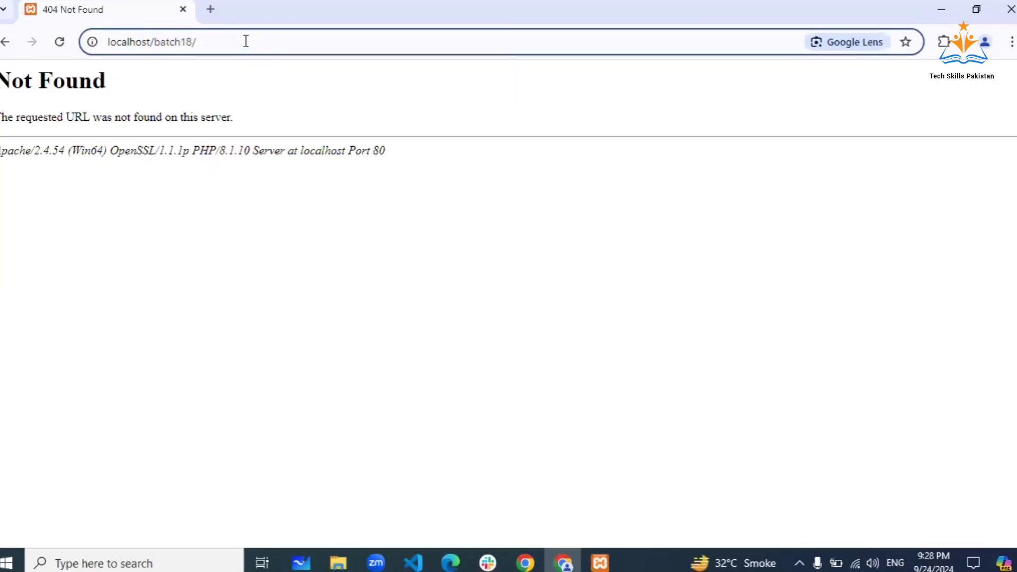
Browse Local Disk (C:) in File Explorer, open the xampp folder, return to the drive, and close the window.
key("alt+Tab")
key("alt+Tab")
left_click(338, 563)
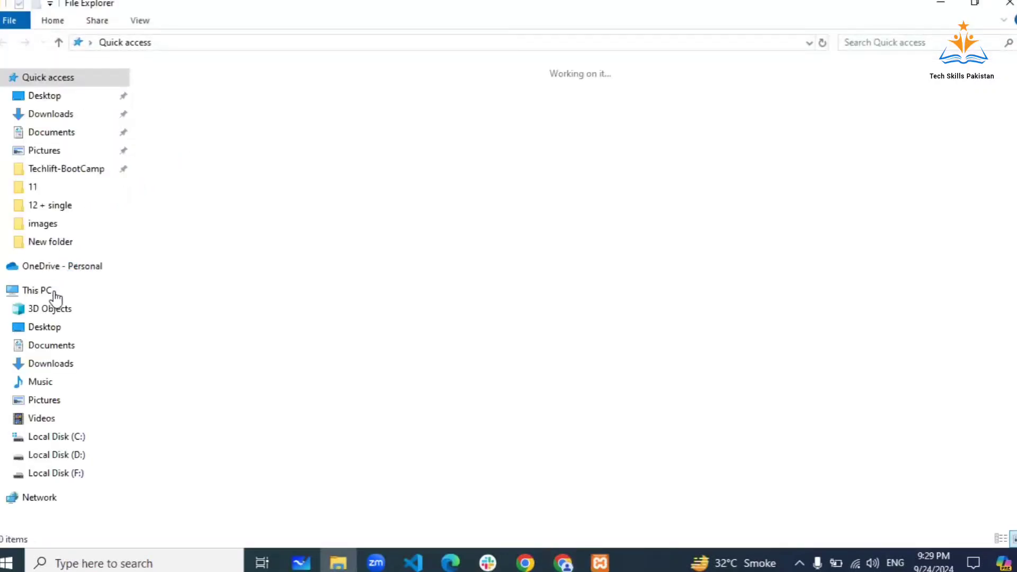
left_click(61, 438)
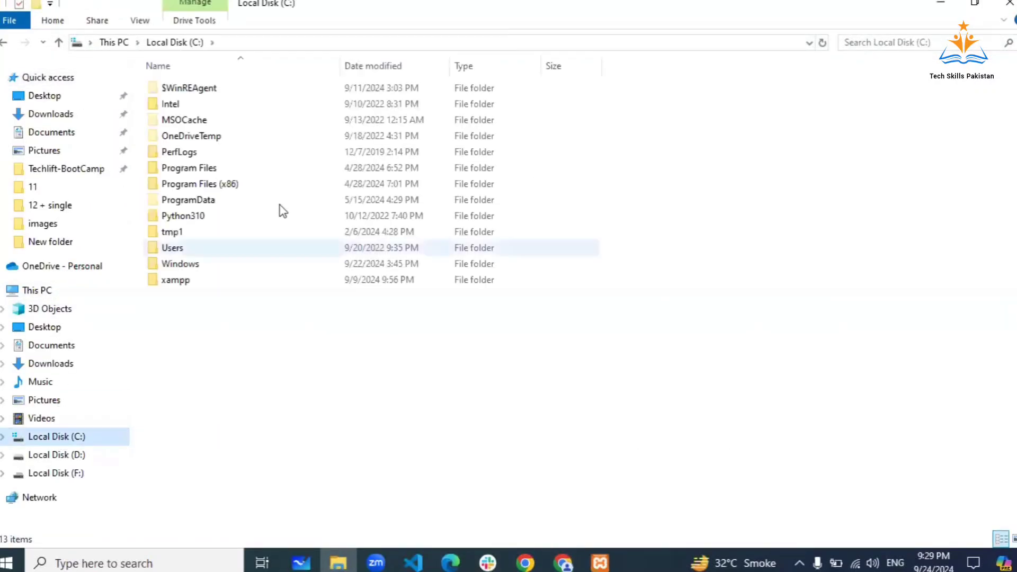
double_click(178, 281)
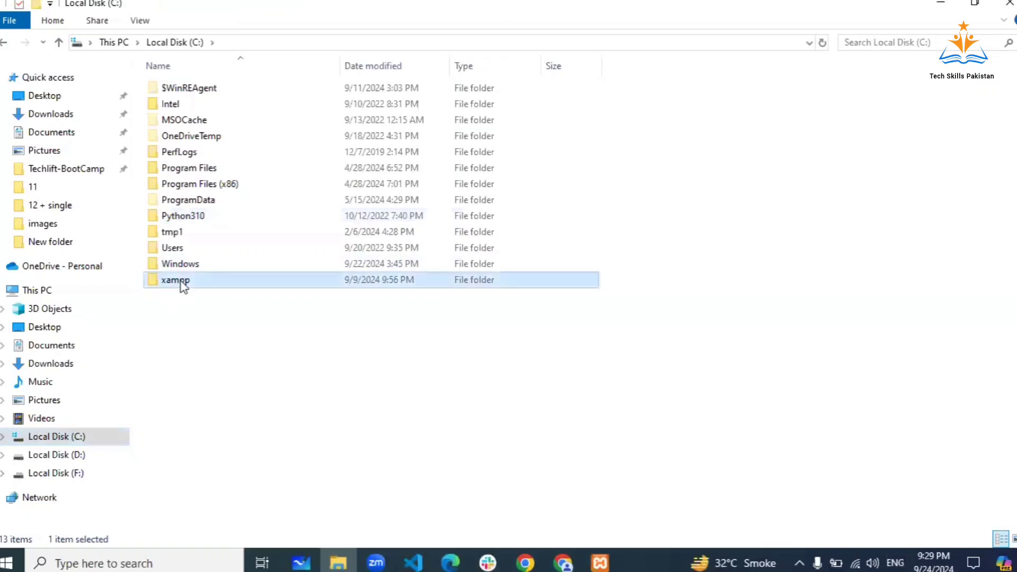
left_click(61, 45)
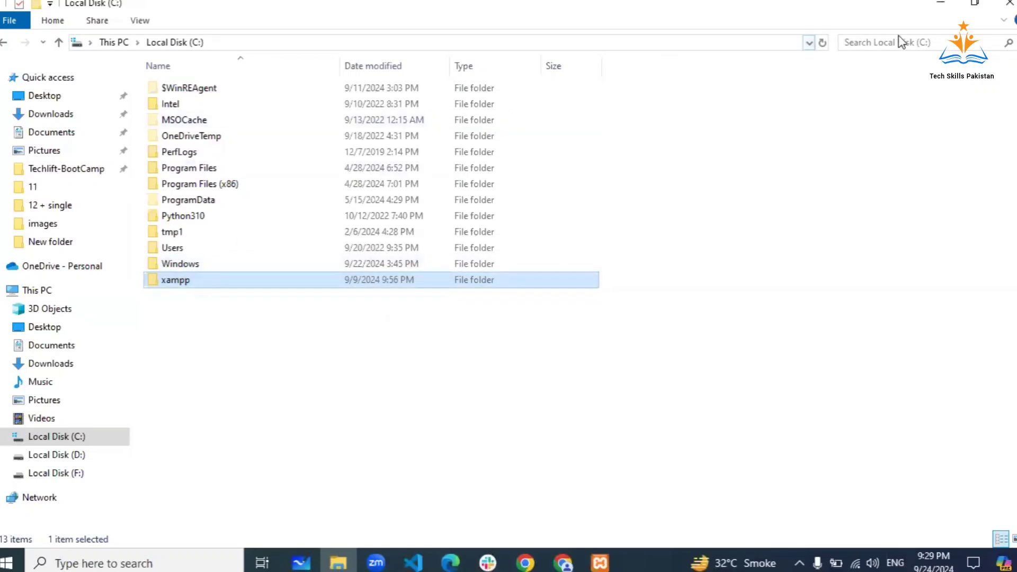
left_click(1010, 3)
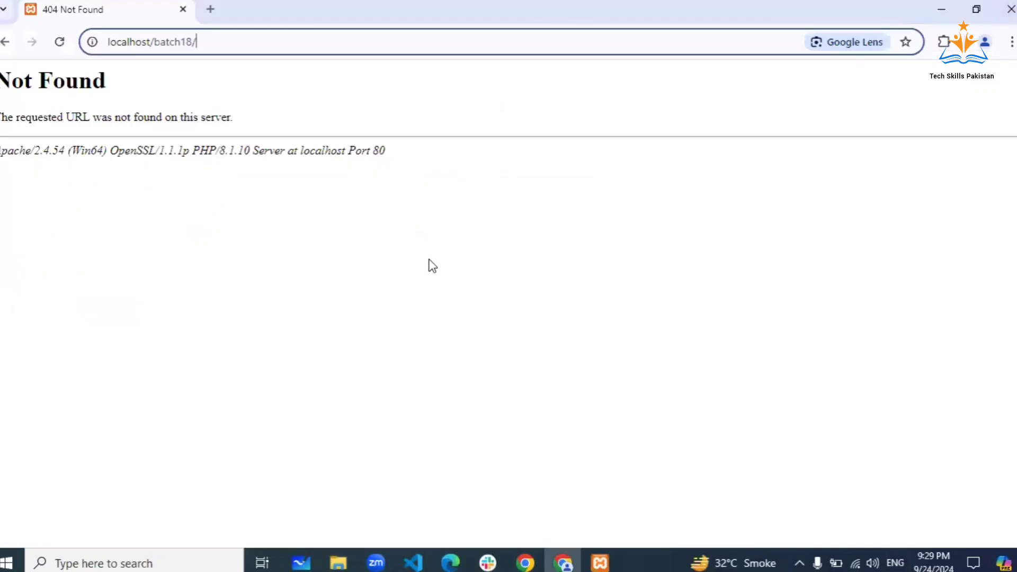
Correct the address to localhost/batch108/, load it, and look over the site's home page.
left_click(207, 265)
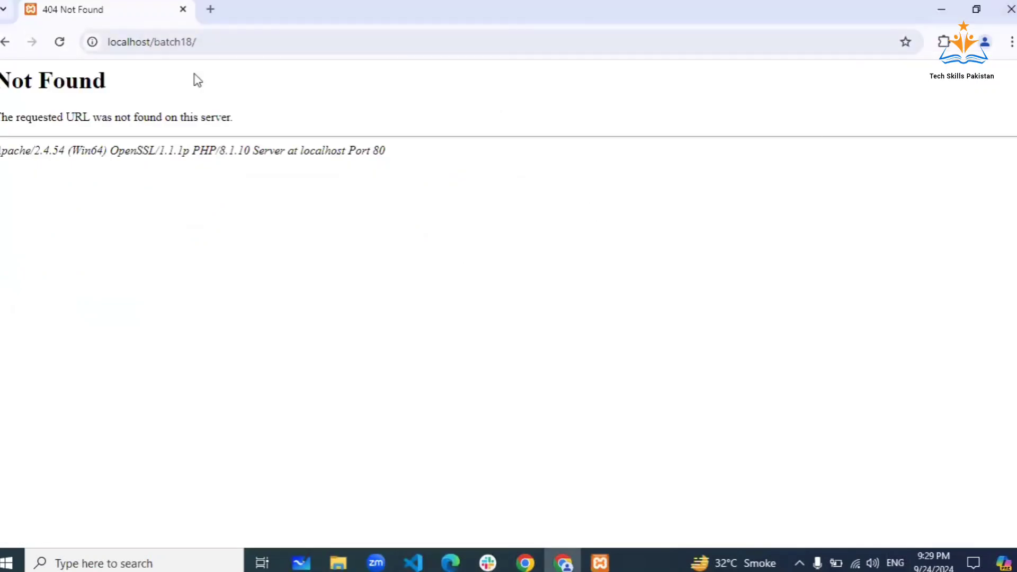
left_click(191, 43)
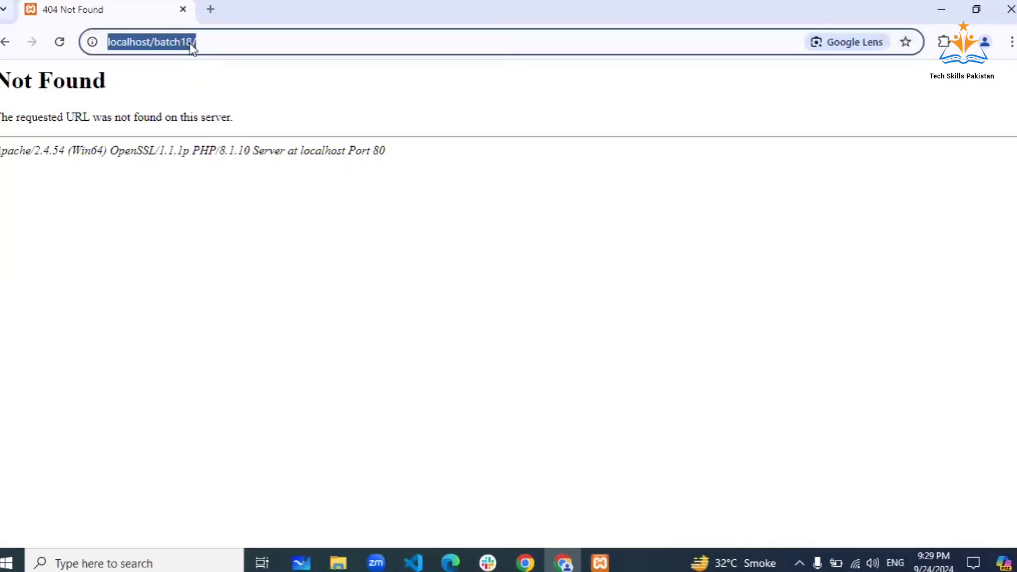
left_click(189, 43)
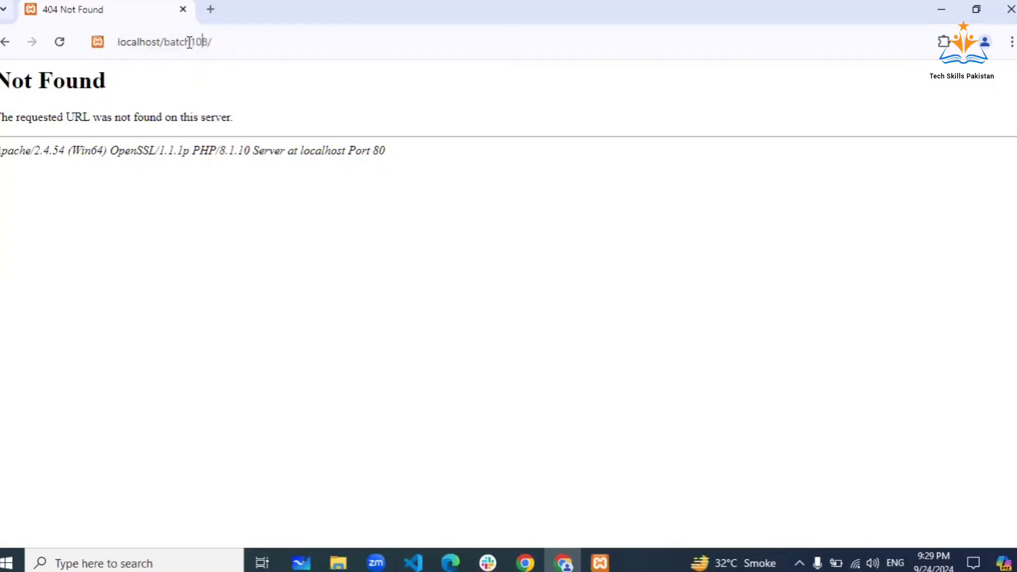
type("0")
key("Return")
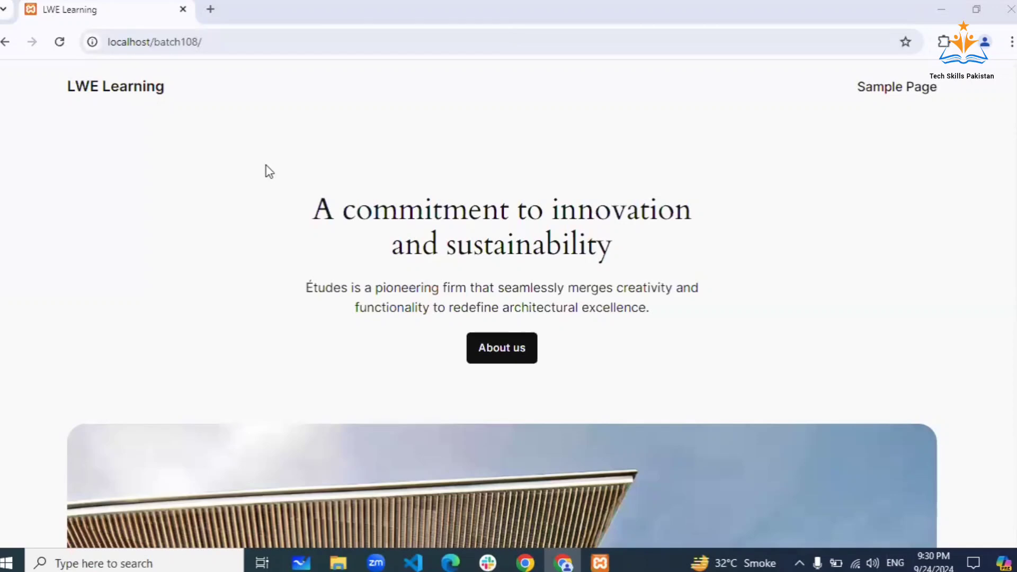
scroll(268, 170, "down", 3)
scroll(269, 170, "up", 3)
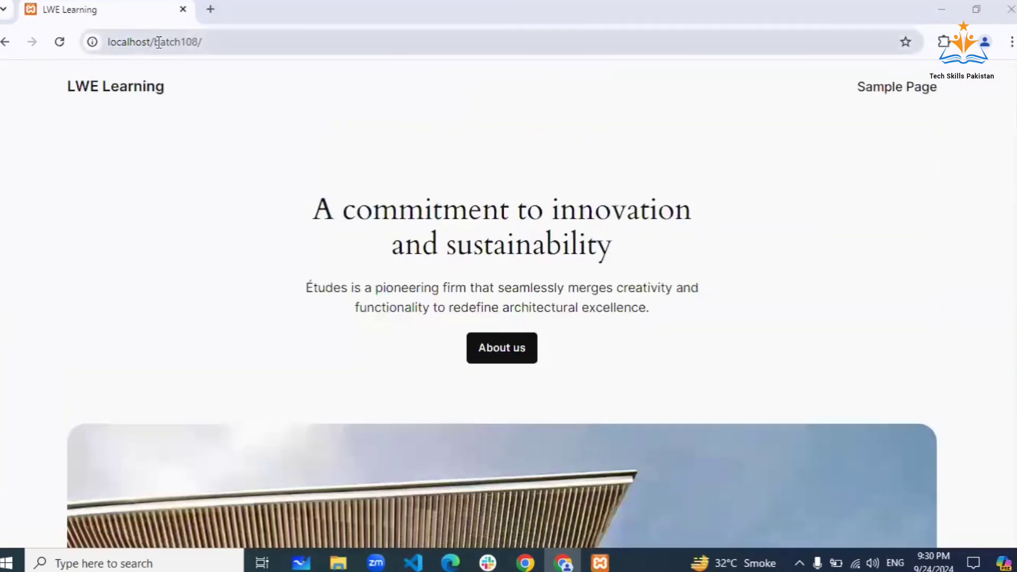
Extend the batch108 site address to localhost/batch108/wp-admin and load the WordPress login page.
left_click(212, 41)
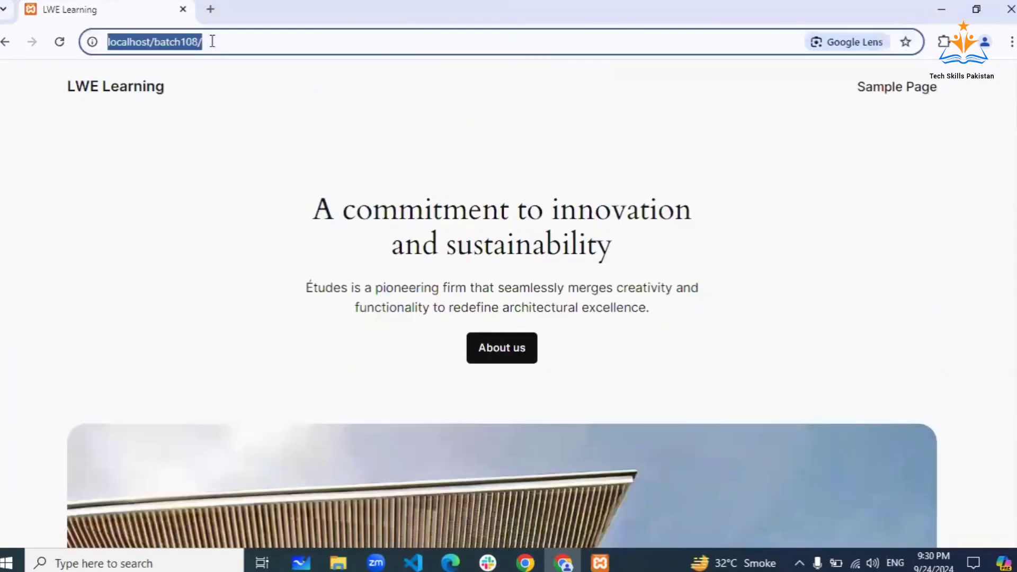
left_click_drag(212, 41, 108, 42)
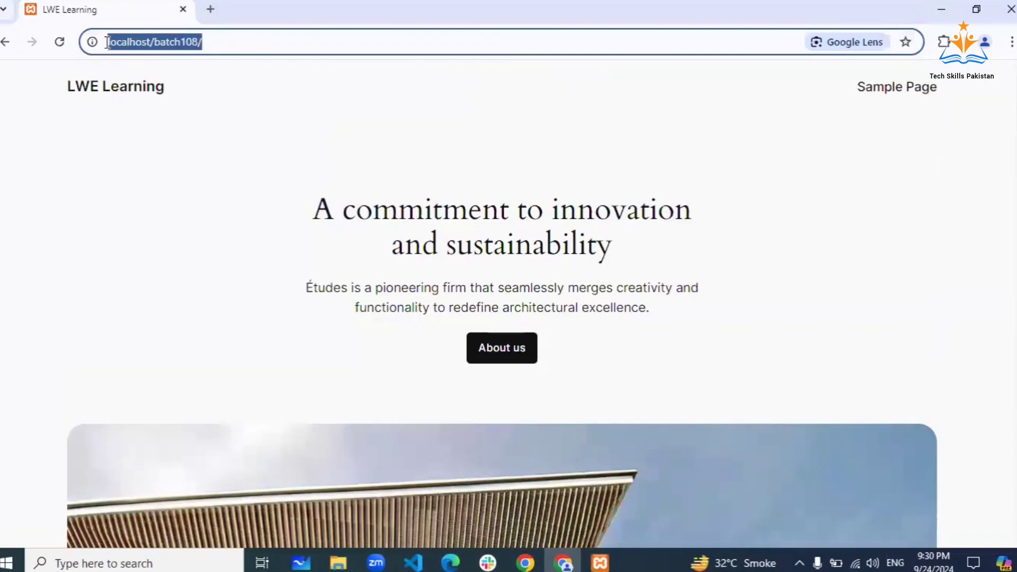
left_click(231, 41)
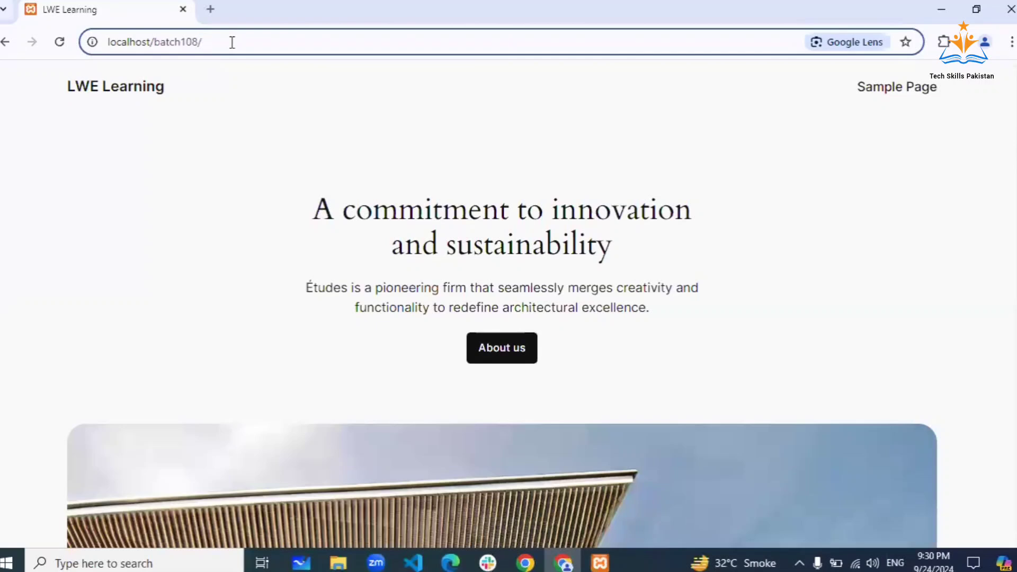
type("w")
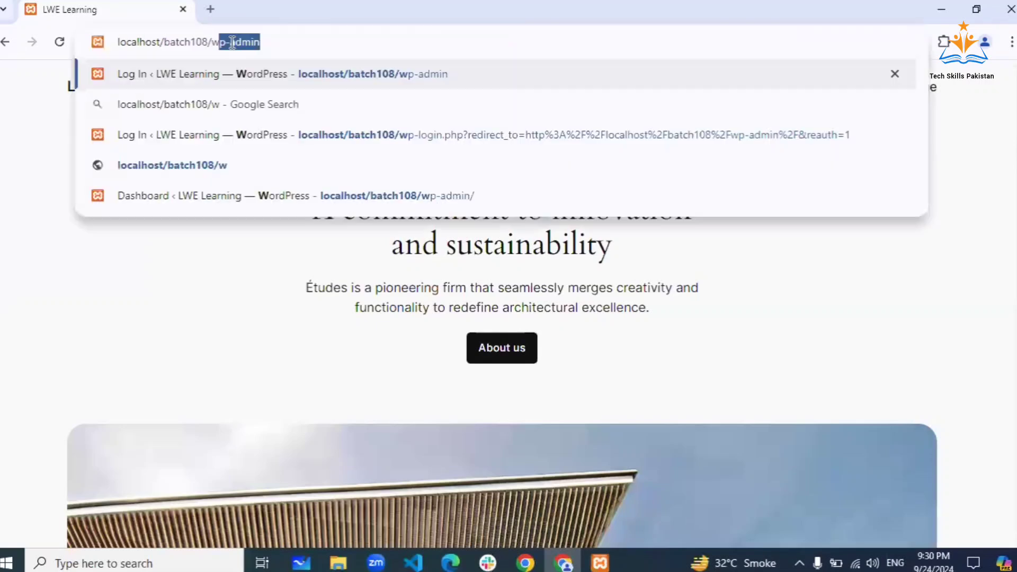
type("p-admin")
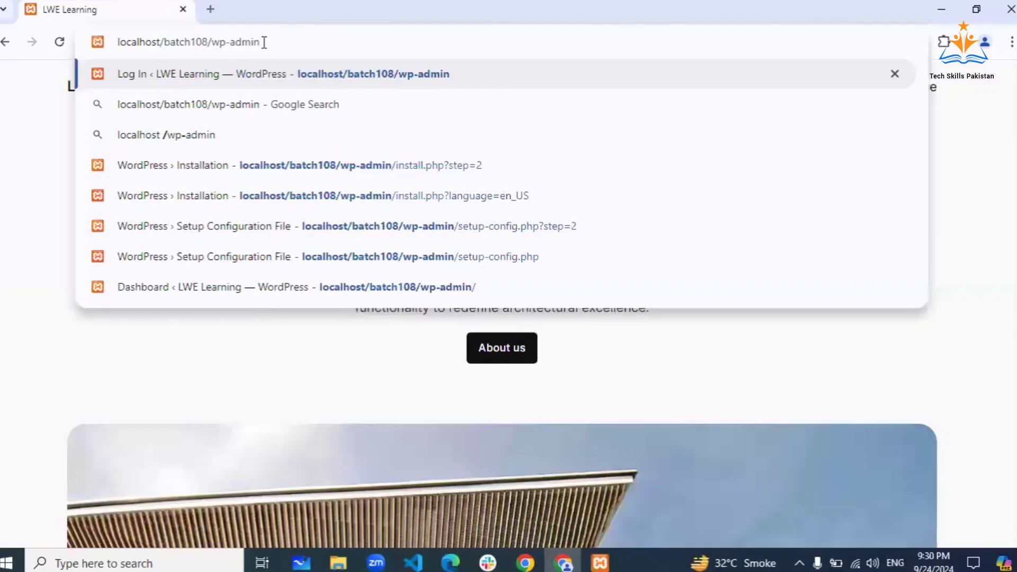
key("Return")
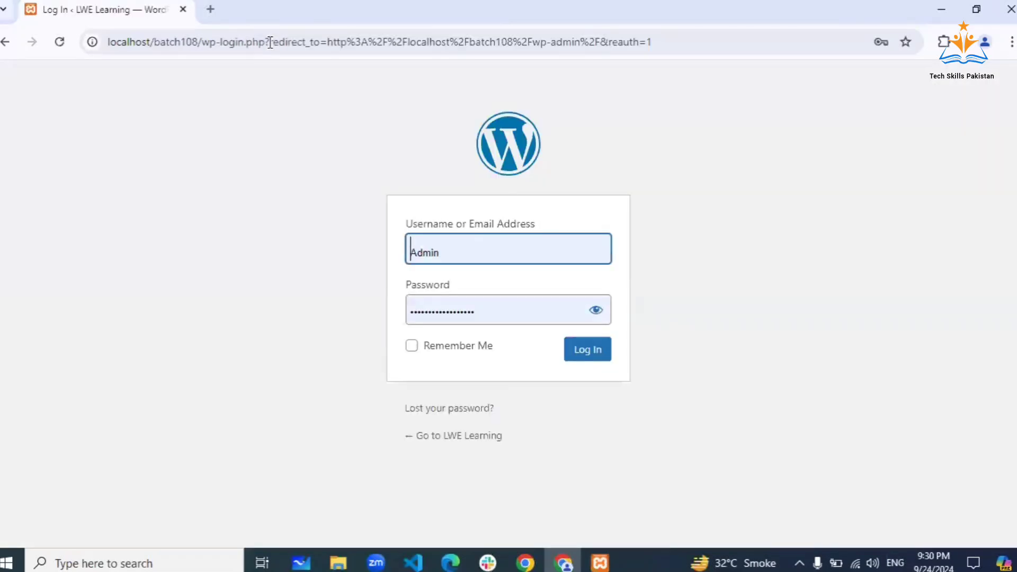
Log in to the batch108 WordPress admin with the prefilled credentials and look over the Dashboard.
left_click(211, 9)
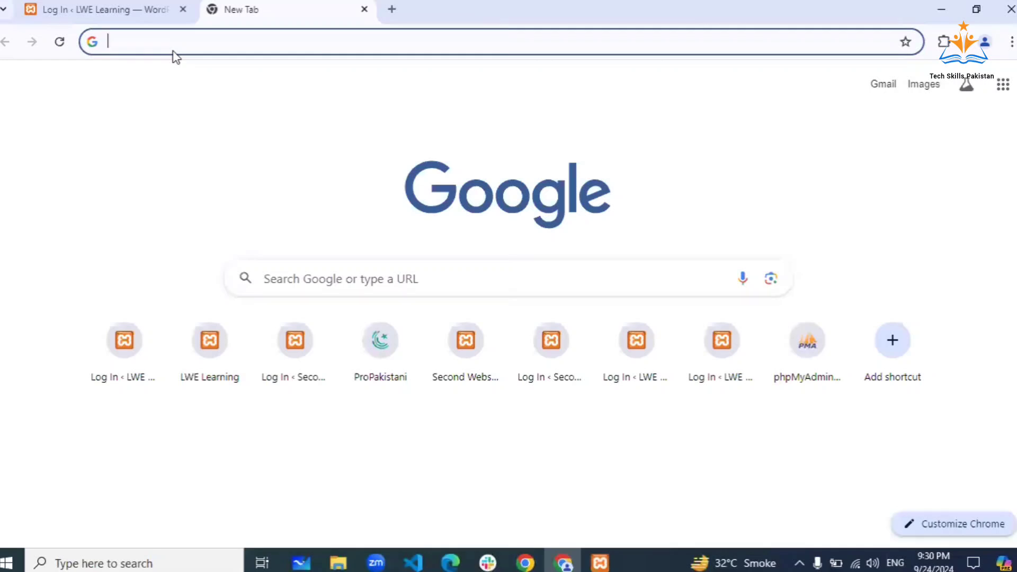
left_click(364, 9)
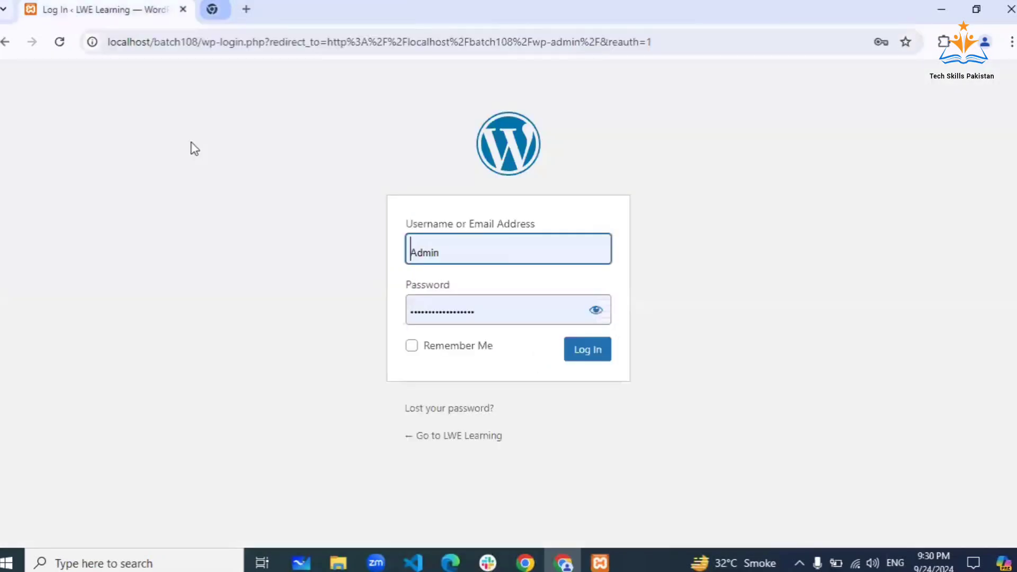
left_click(592, 348)
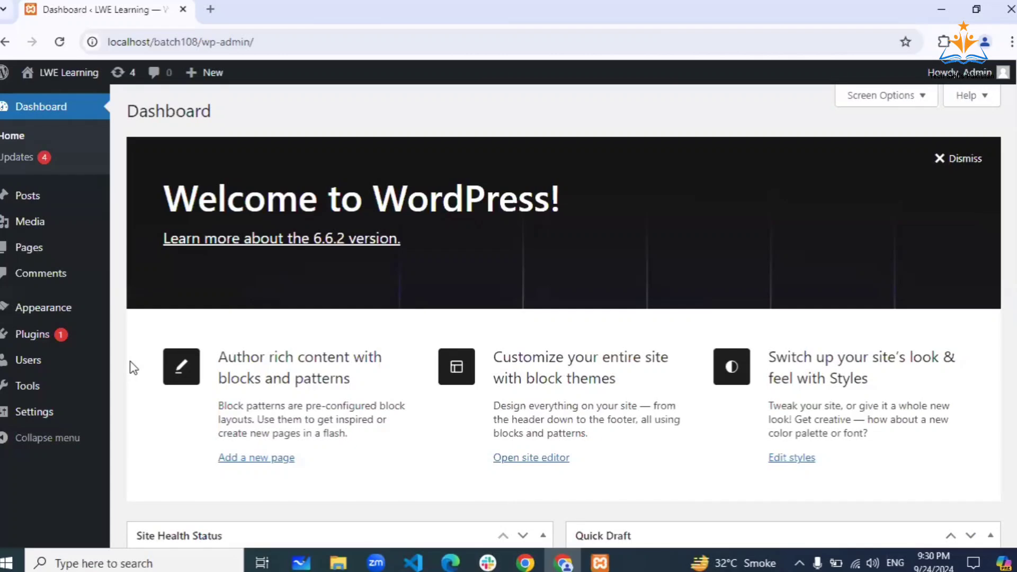
scroll(132, 365, "down", 4)
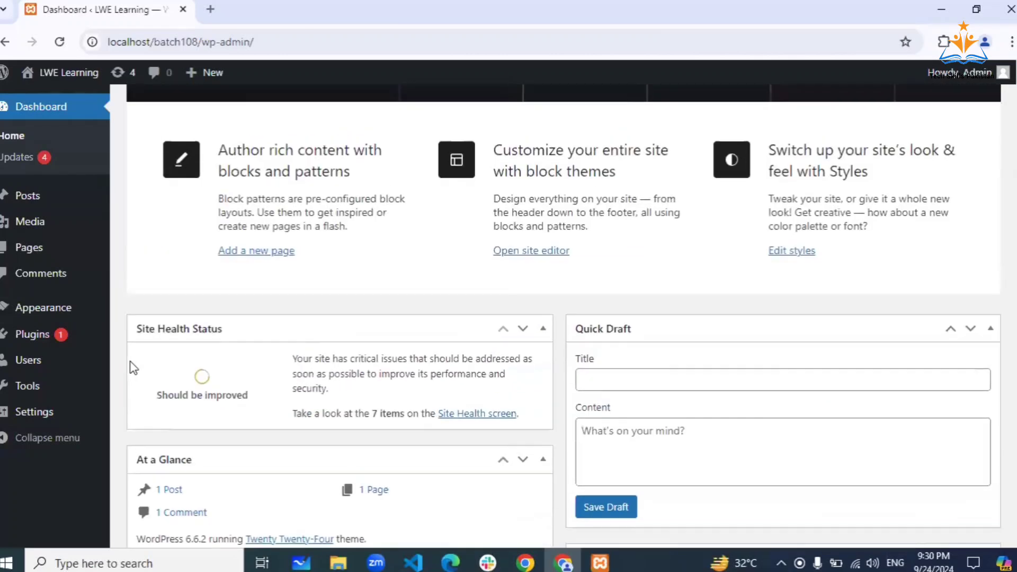
left_click(88, 113)
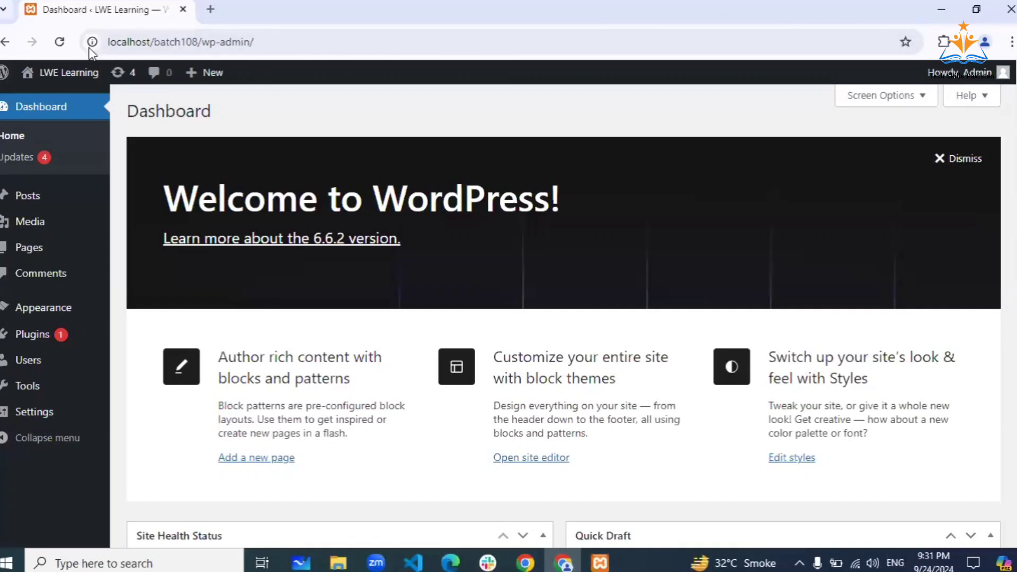
Open the LWE Learning site from the WordPress admin in a new browser tab and look through its home page.
mouse_move(67, 83)
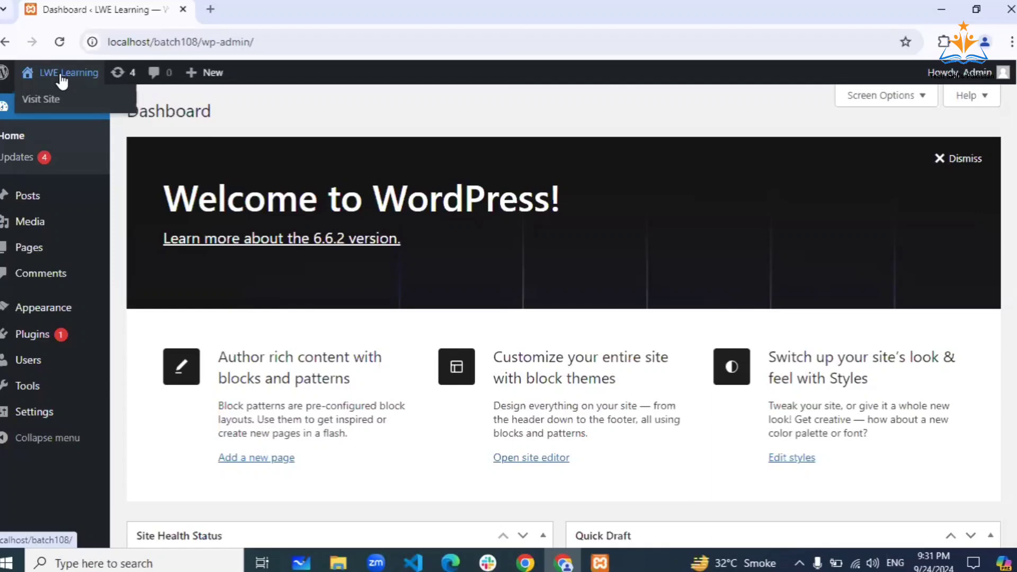
right_click(45, 102)
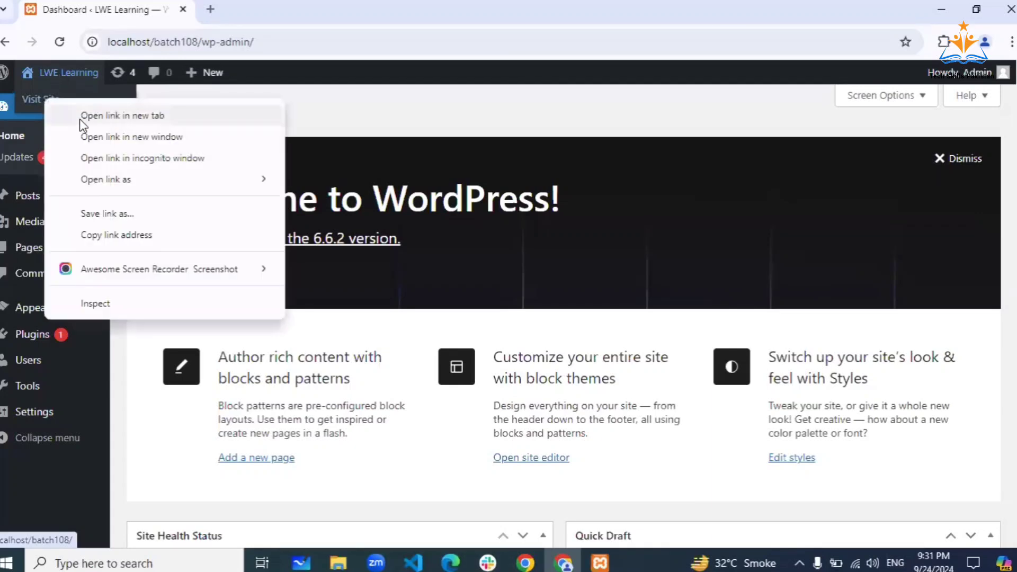
left_click(79, 120)
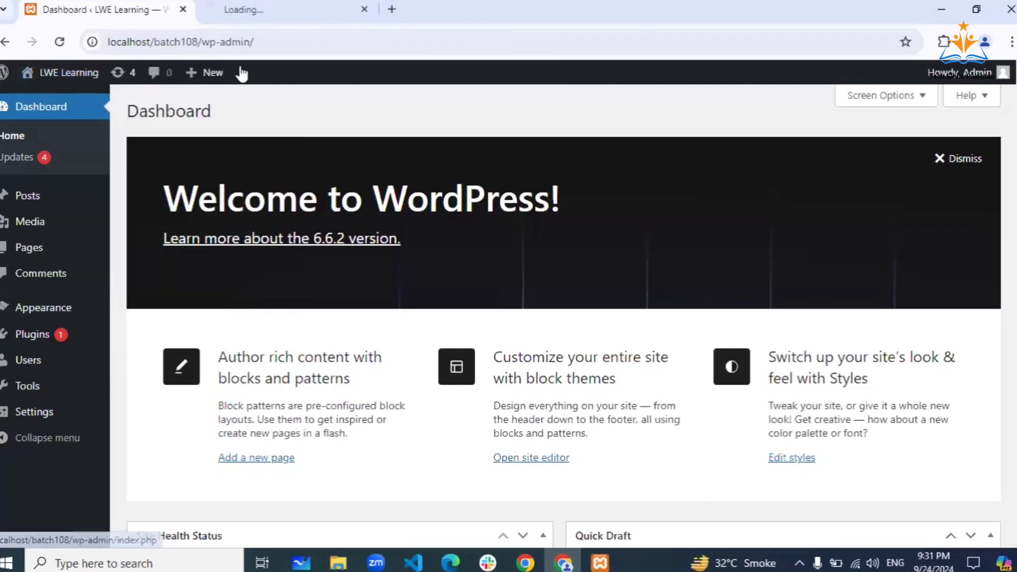
left_click(297, 9)
scroll(426, 252, "down", 10)
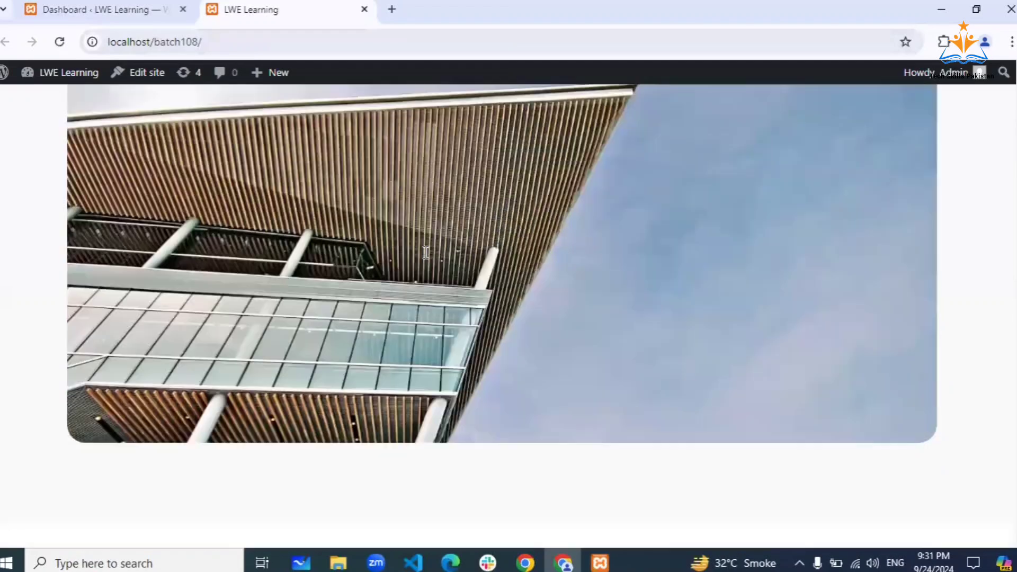
scroll(426, 252, "up", 12)
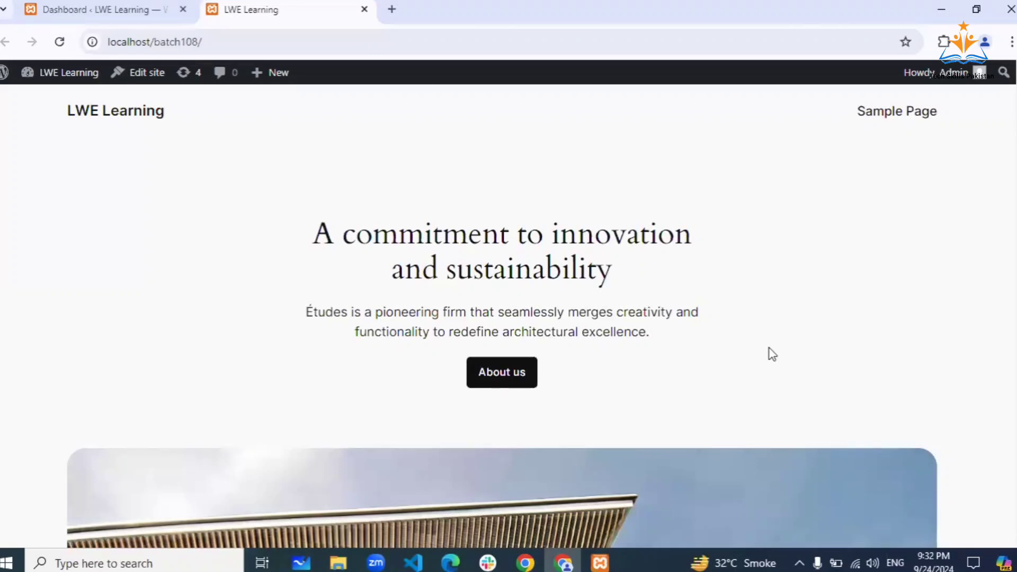
Look through the LWE Learning home page, from the opening banner down to the newsletter section and back.
scroll(771, 352, "down", 10)
scroll(771, 352, "up", 10)
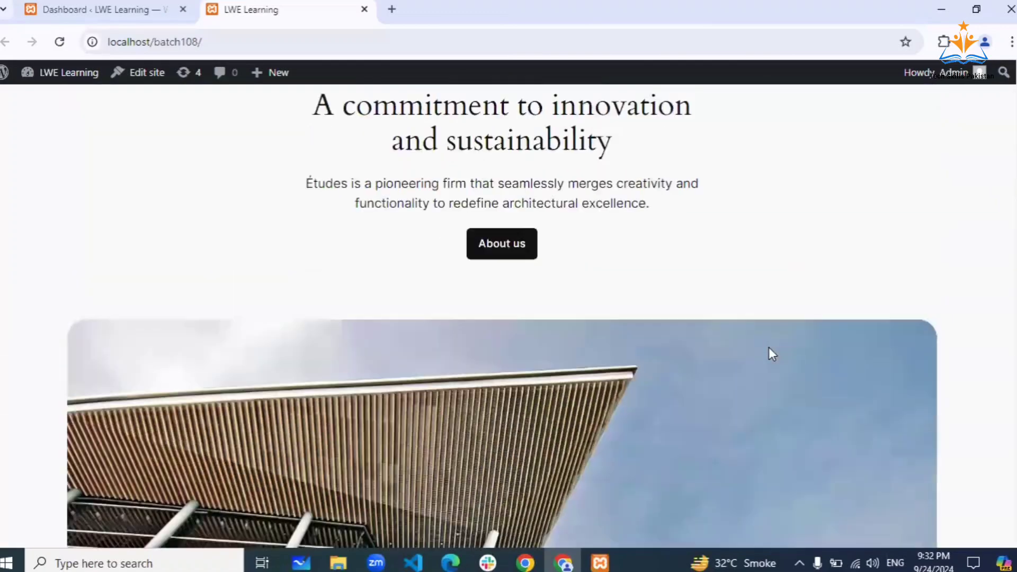
scroll(771, 352, "down", 20)
scroll(771, 352, "down", 10)
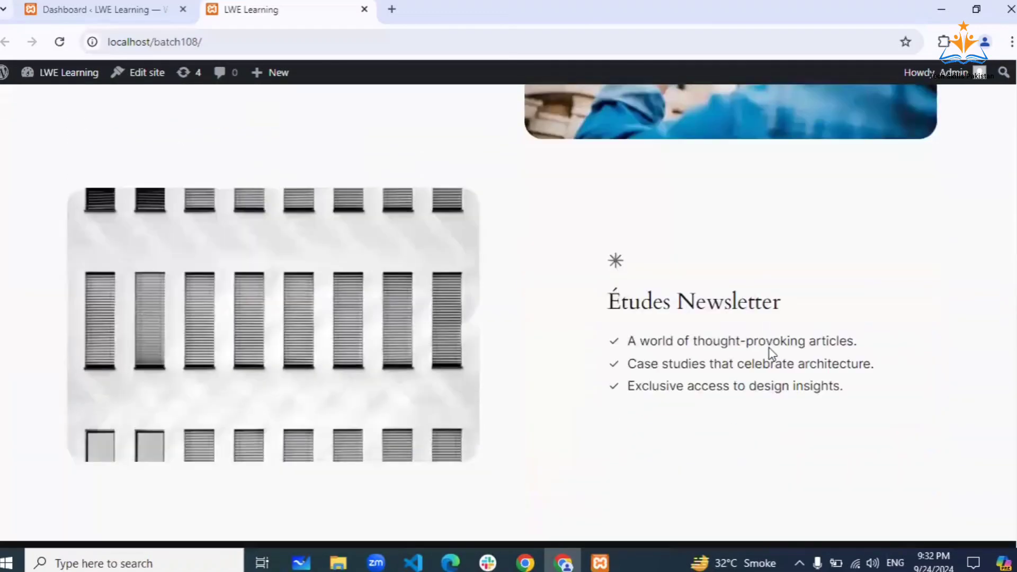
scroll(768, 345, "up", 6)
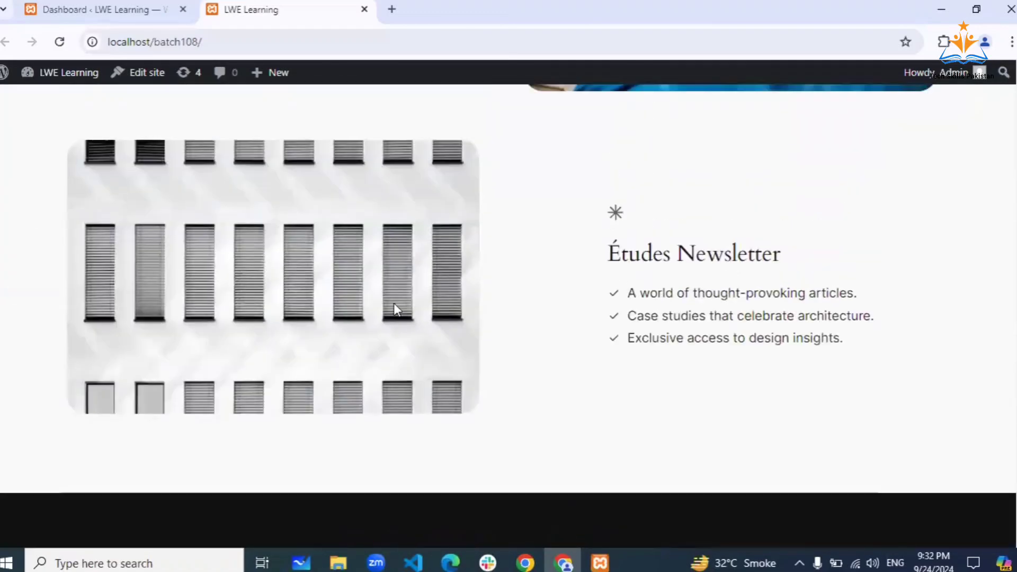
scroll(440, 218, "up", 10)
scroll(443, 218, "up", 15)
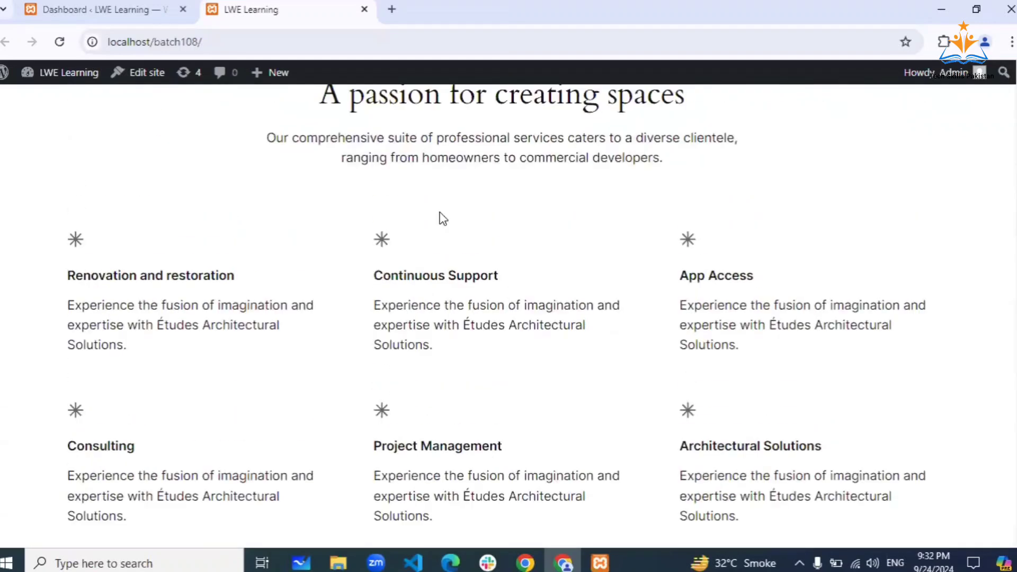
scroll(443, 218, "up", 8)
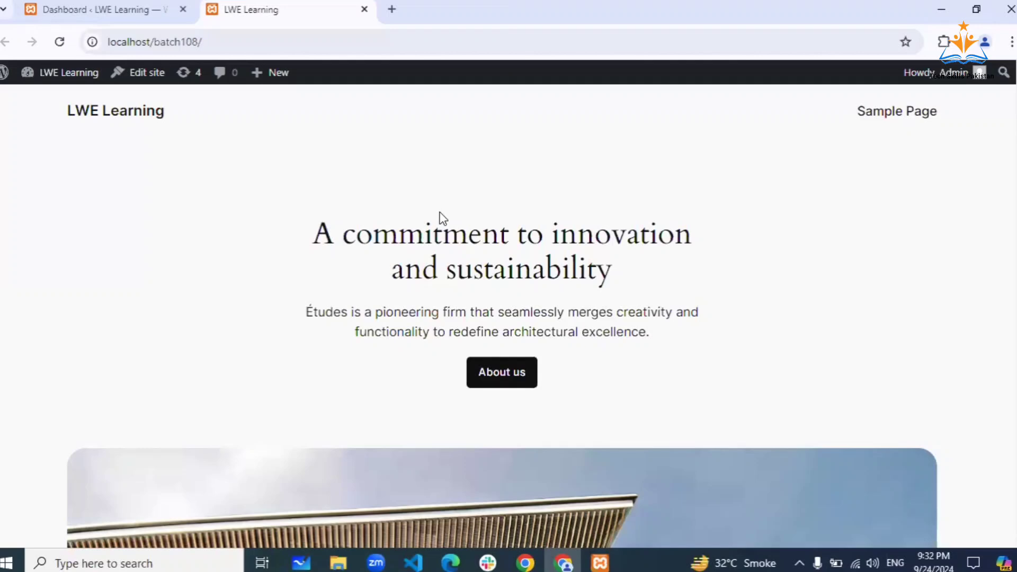
scroll(443, 218, "down", 2)
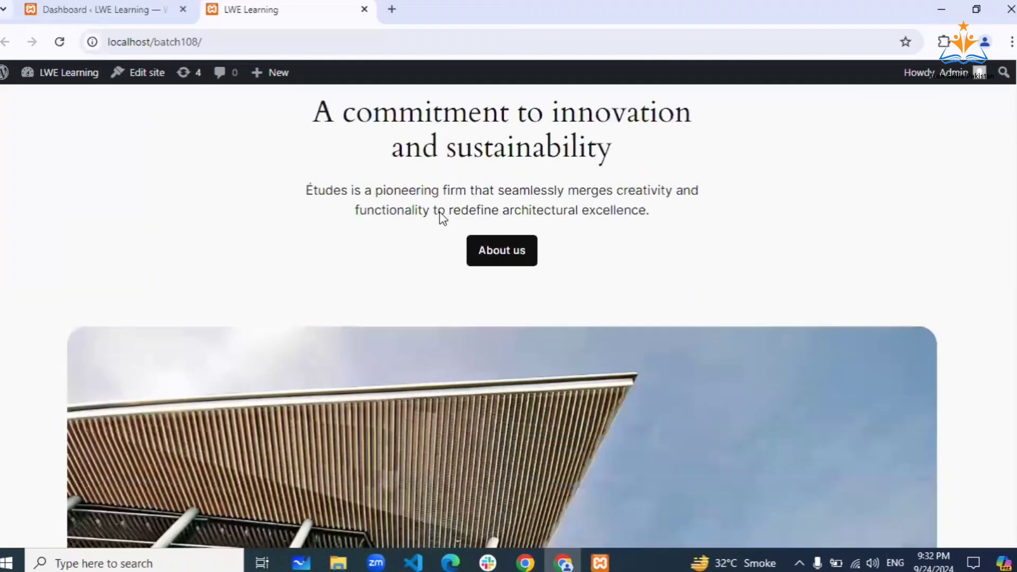
scroll(444, 218, "up", 2)
scroll(441, 218, "down", 4)
scroll(438, 218, "up", 4)
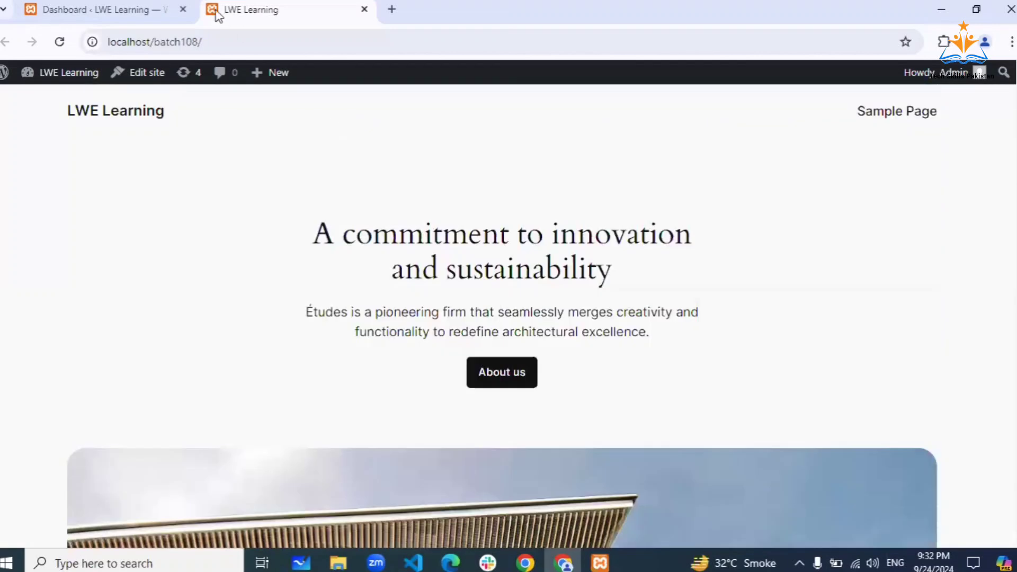
Compare the WordPress Dashboard with the LWE Learning home page in the other browser tab.
left_click(104, 4)
scroll(425, 354, "down", 4)
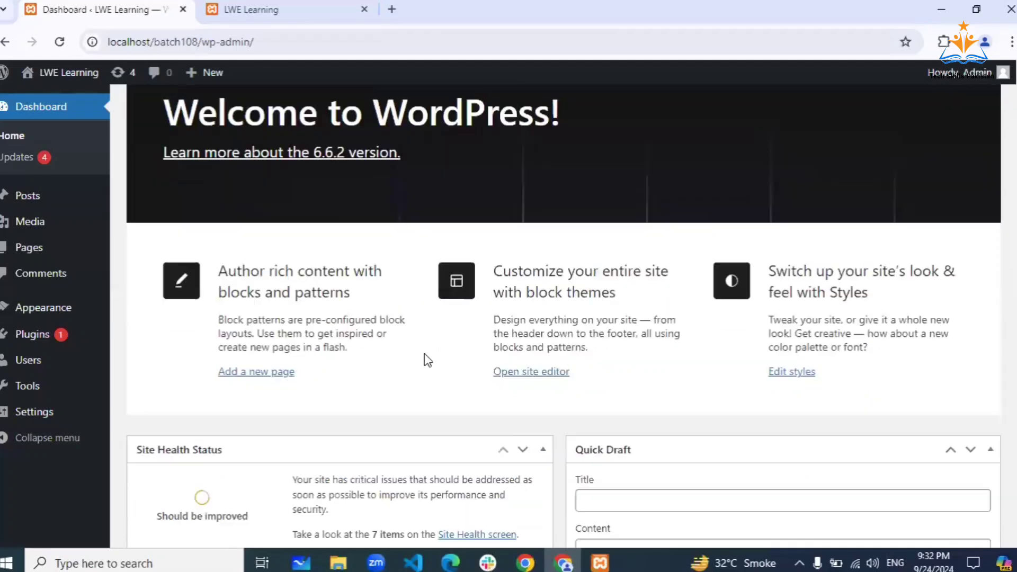
scroll(424, 354, "up", 4)
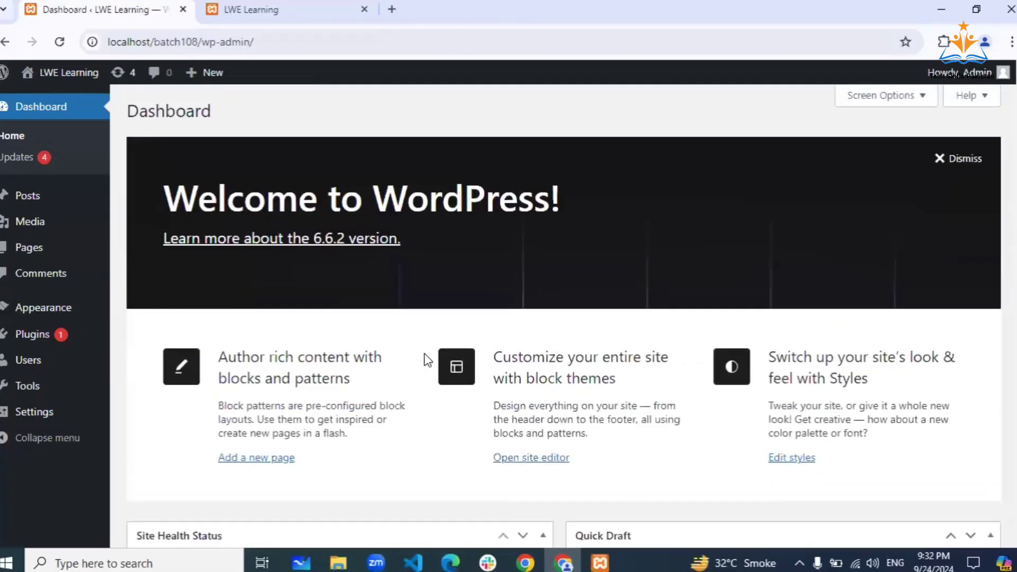
mouse_move(55, 79)
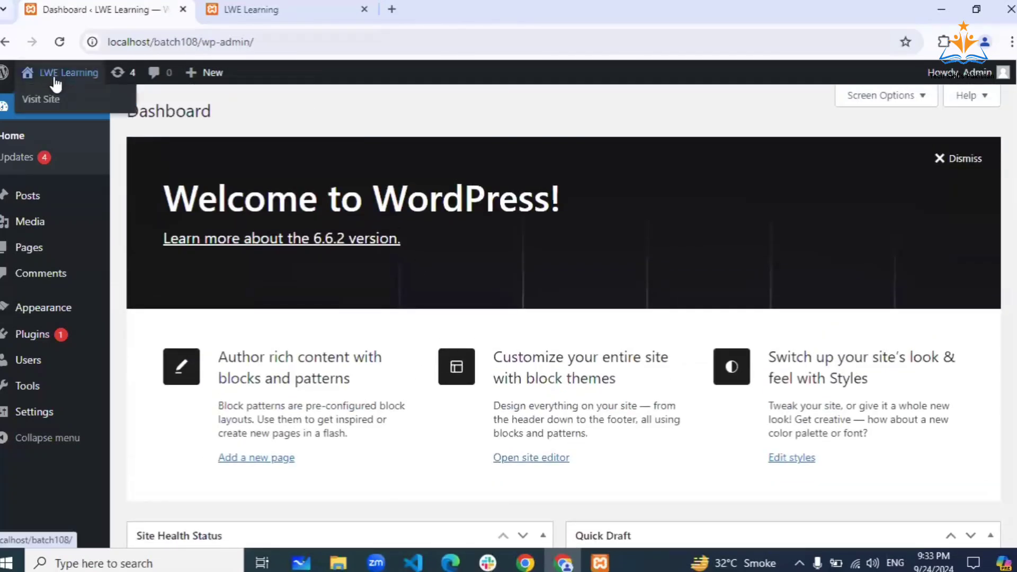
left_click(261, 10)
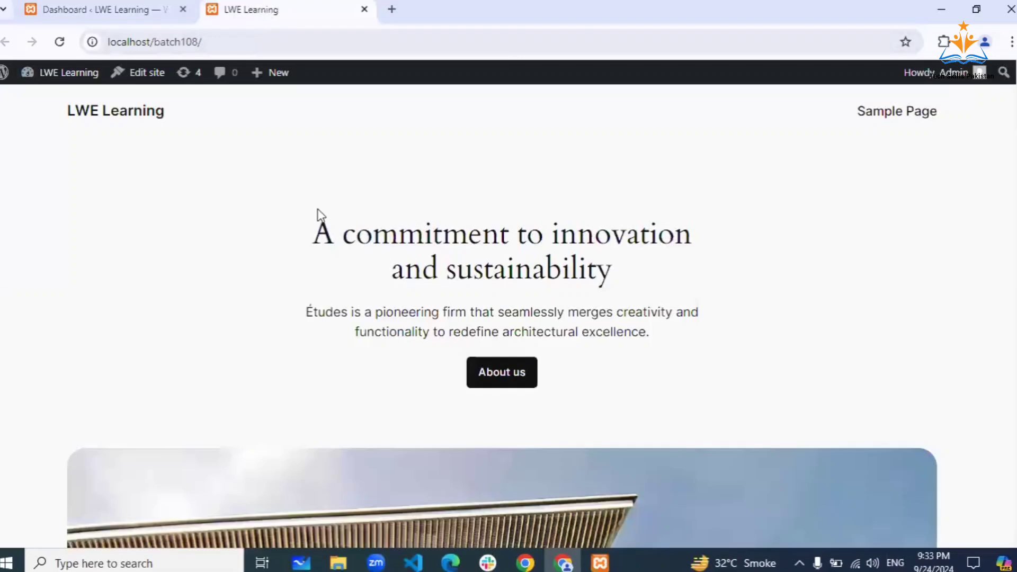
scroll(320, 215, "down", 1)
scroll(319, 215, "down", 3)
scroll(319, 216, "up", 4)
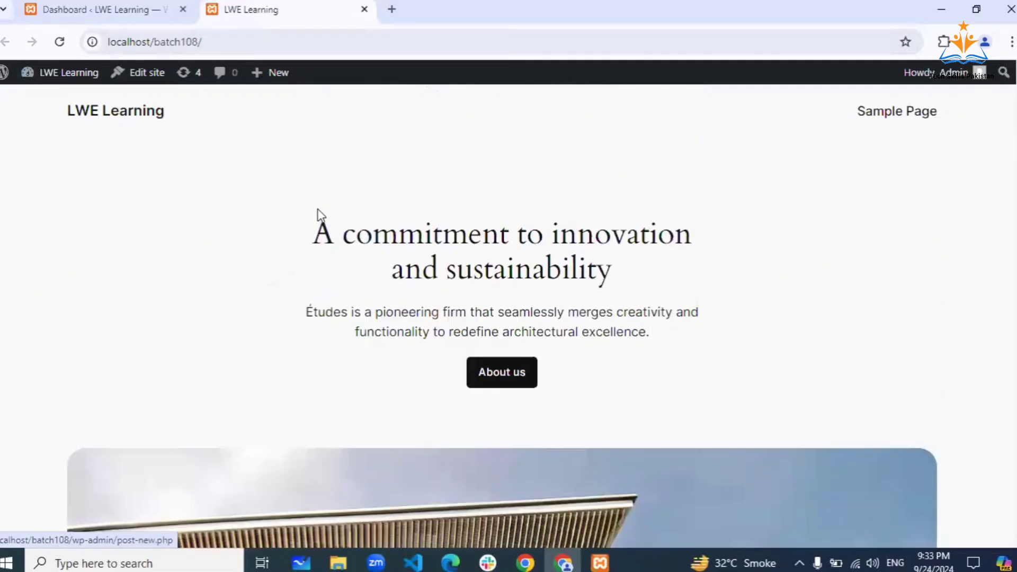
Alternate between the Dashboard and the LWE Learning site, reload the site's home page, and return to the Dashboard.
left_click(106, 5)
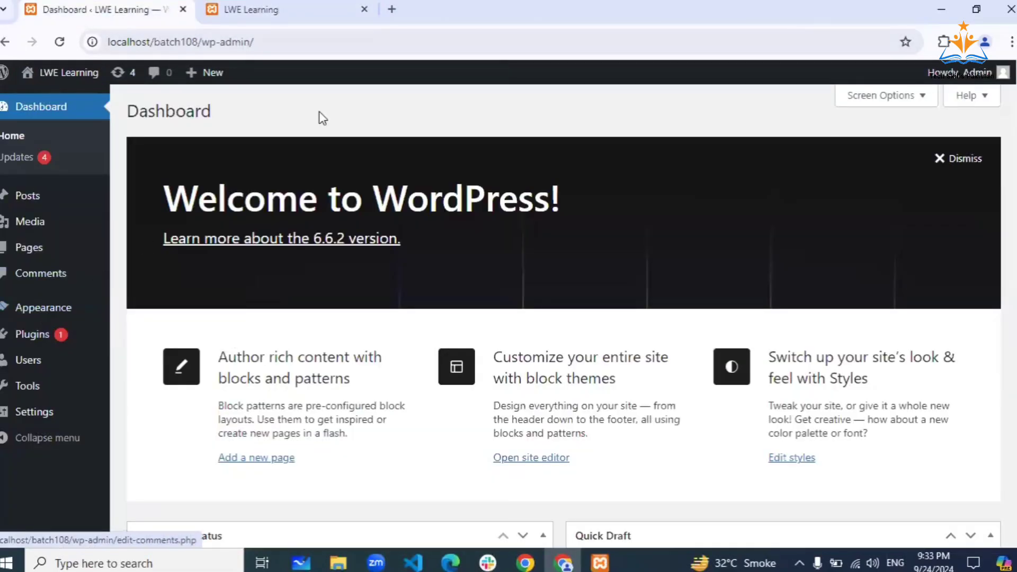
left_click(295, 17)
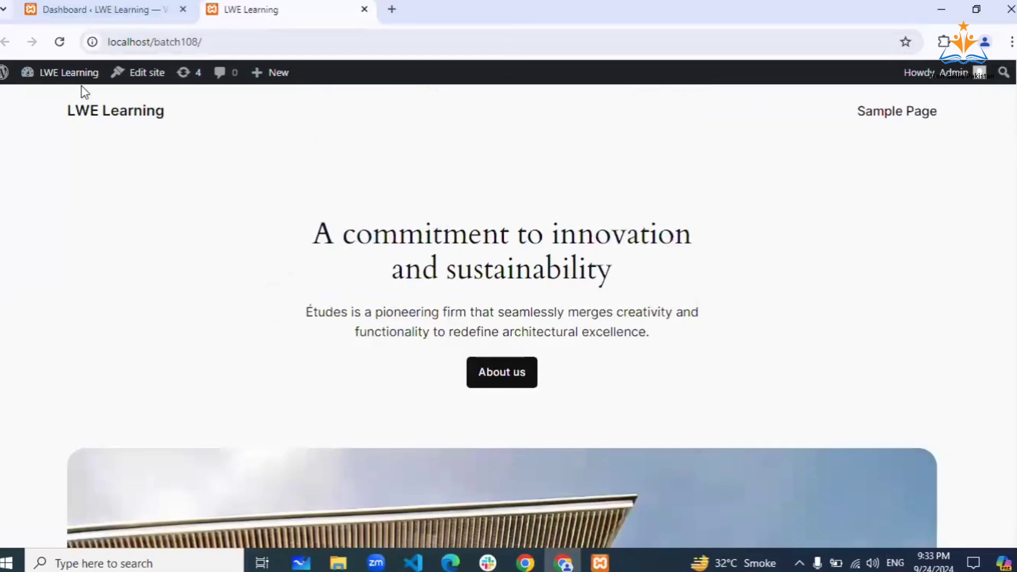
left_click(60, 42)
scroll(386, 211, "down", 3)
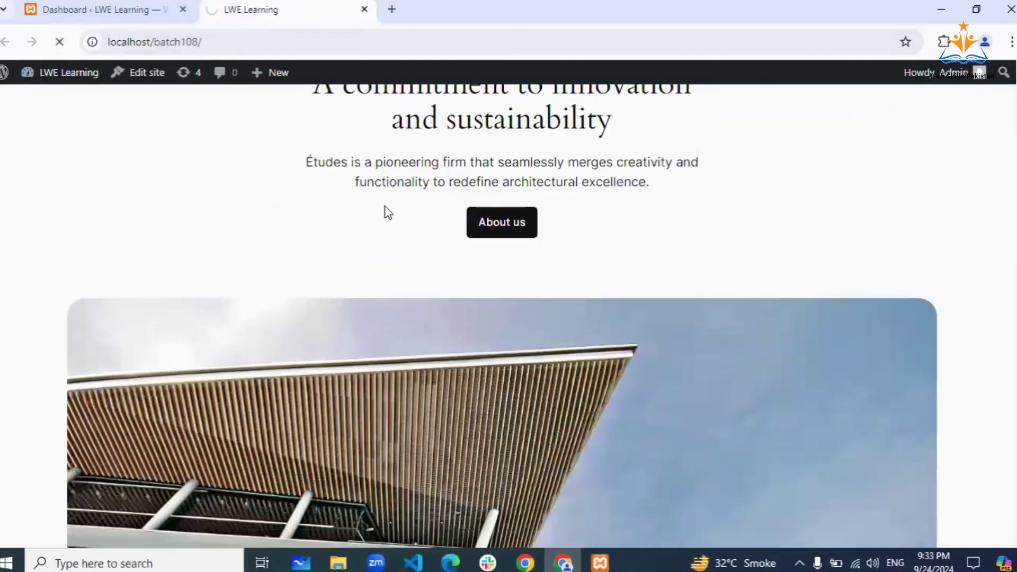
left_click(96, 8)
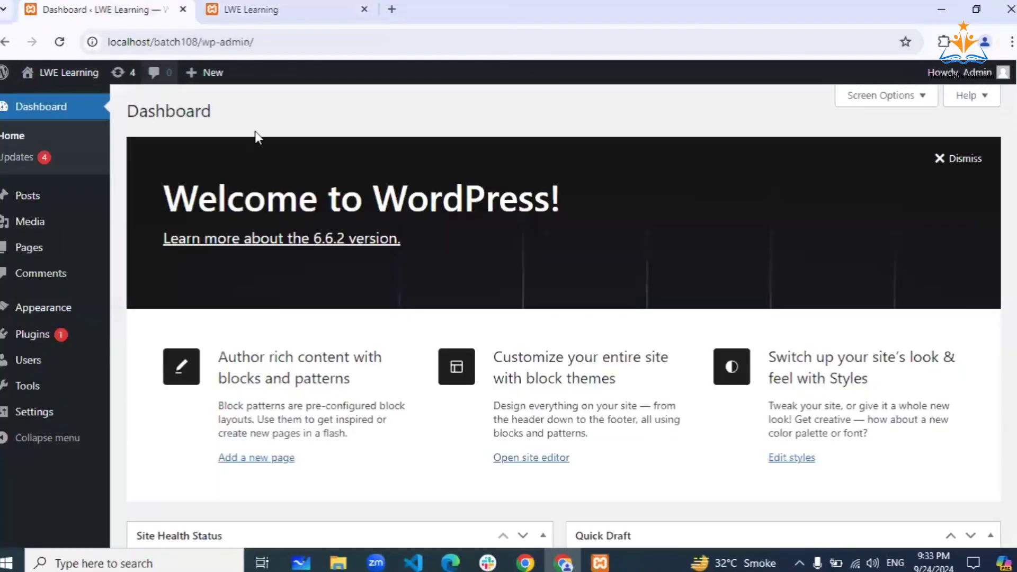
Look over the Dashboard from the welcome panel down to the Activity and WordPress Events and News boxes.
mouse_move(986, 74)
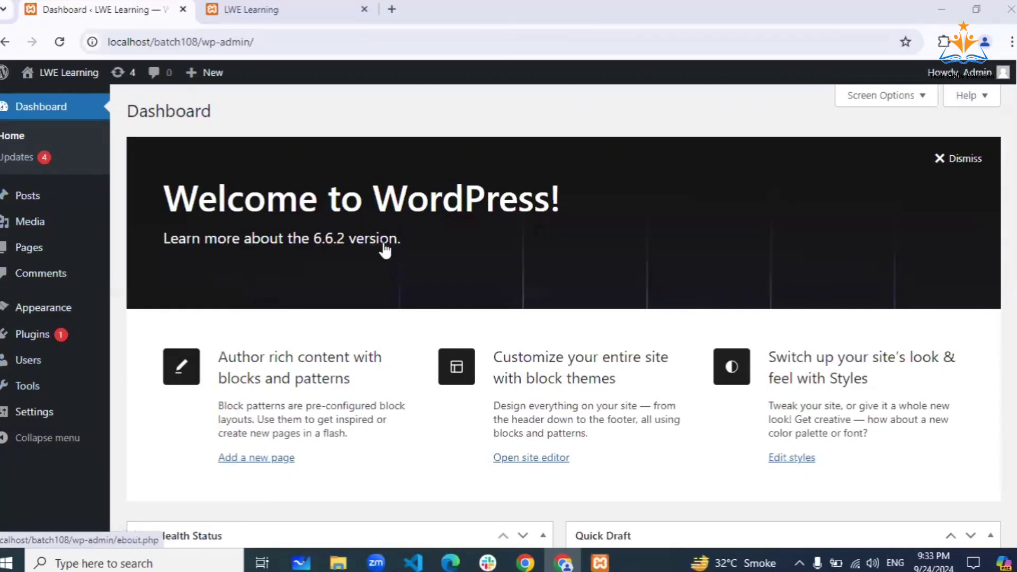
scroll(383, 249, "down", 9)
scroll(386, 250, "up", 9)
scroll(386, 249, "down", 7)
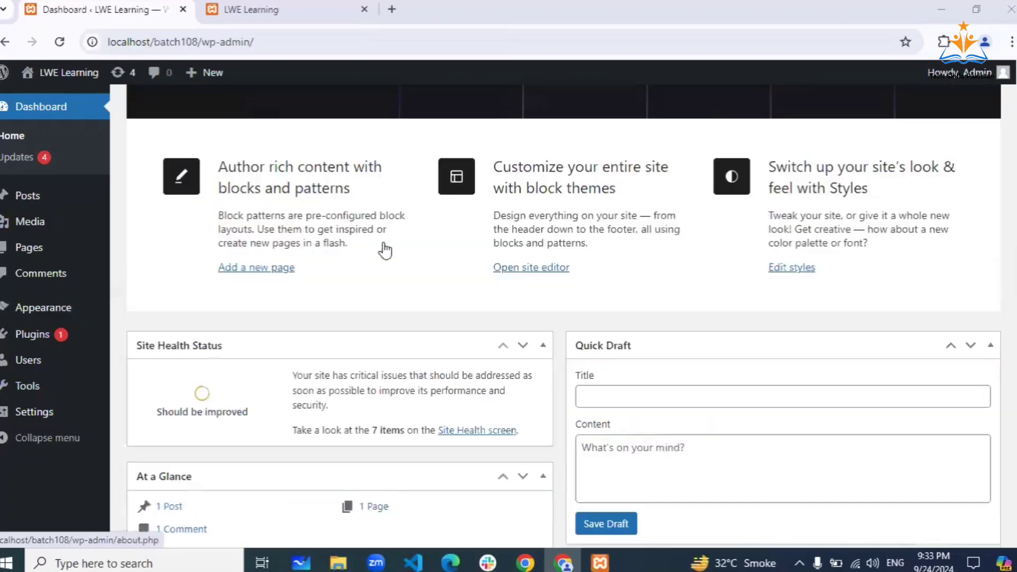
scroll(386, 250, "up", 7)
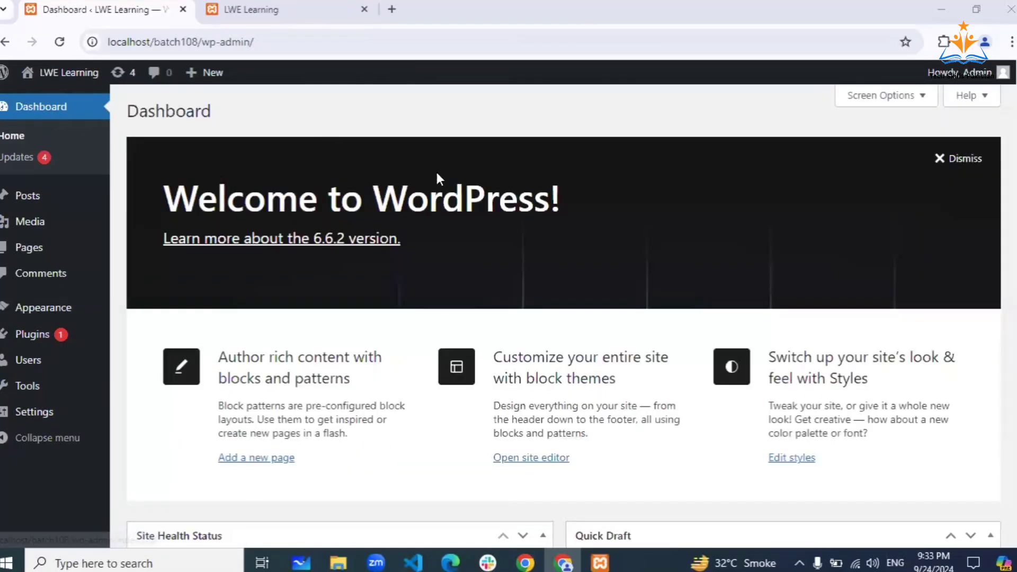
scroll(567, 256, "down", 1)
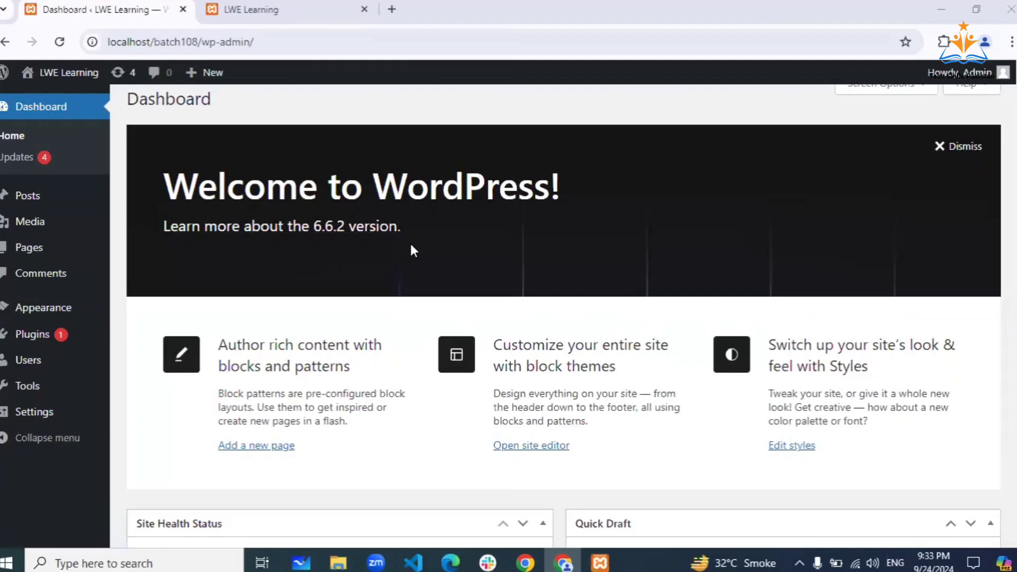
scroll(418, 252, "down", 10)
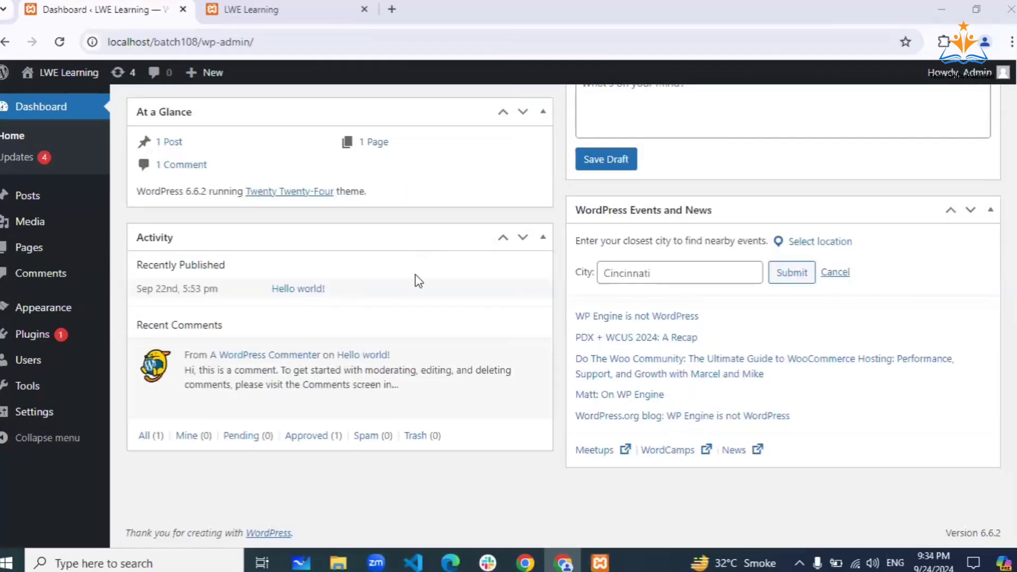
scroll(419, 281, "up", 8)
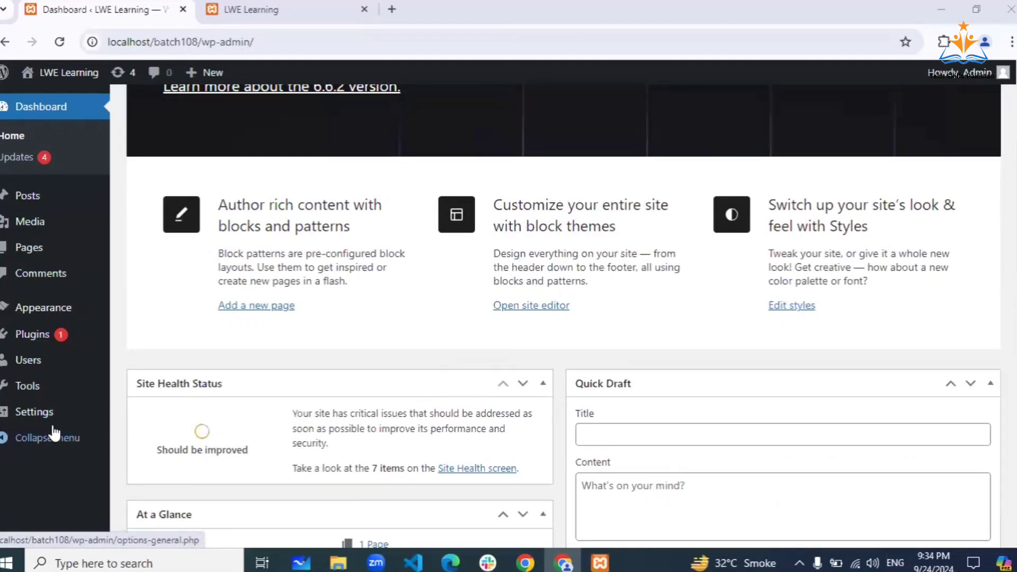
Open the General Settings page and check the LWE Learning site's browser tab against it.
mouse_move(36, 413)
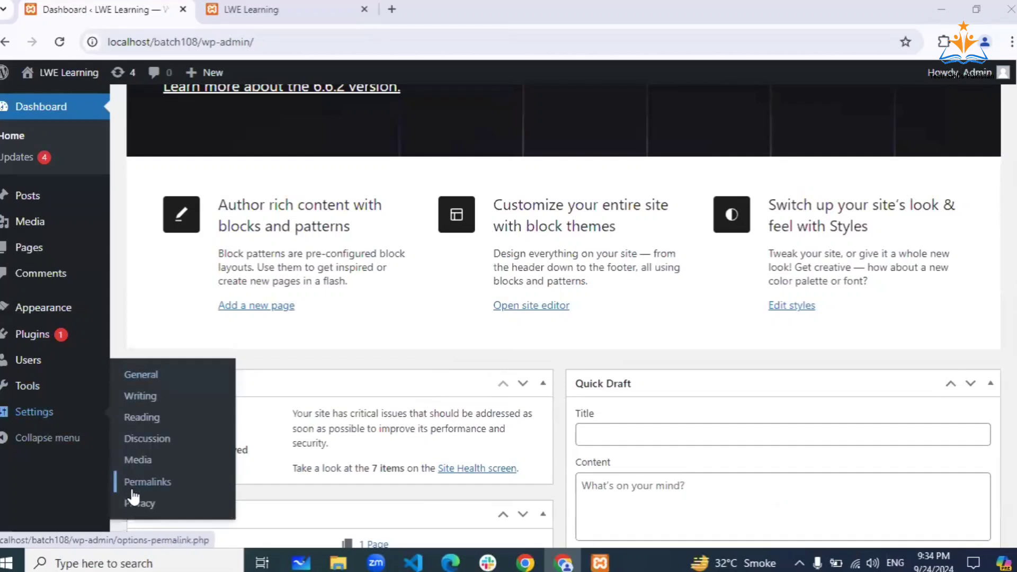
left_click(151, 377)
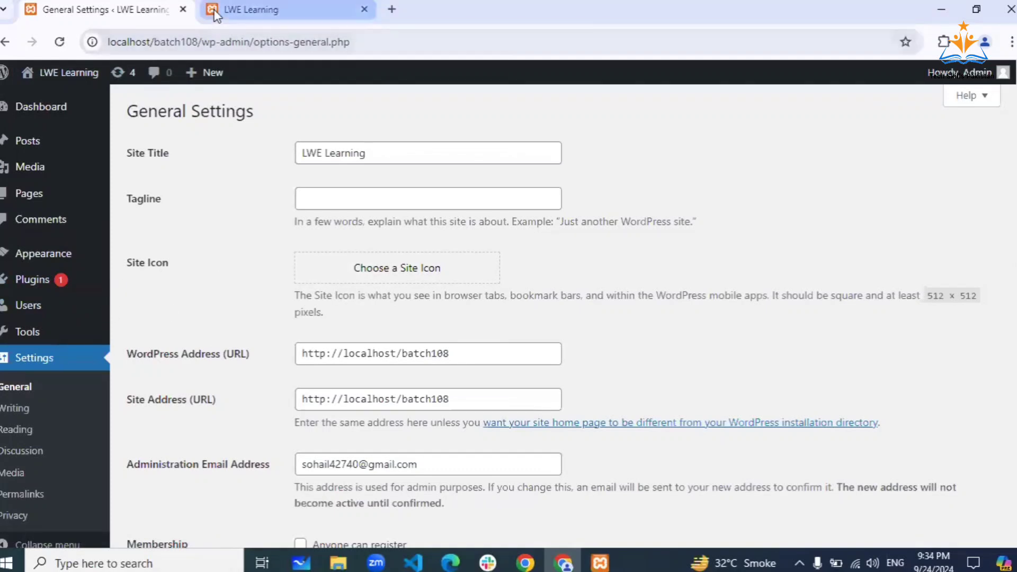
left_click(249, 13)
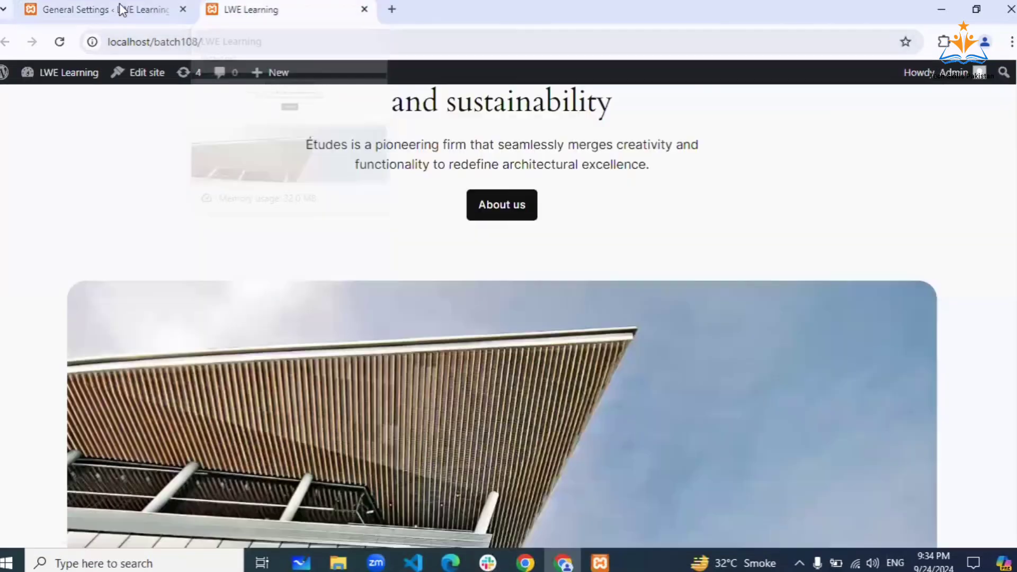
left_click(126, 13)
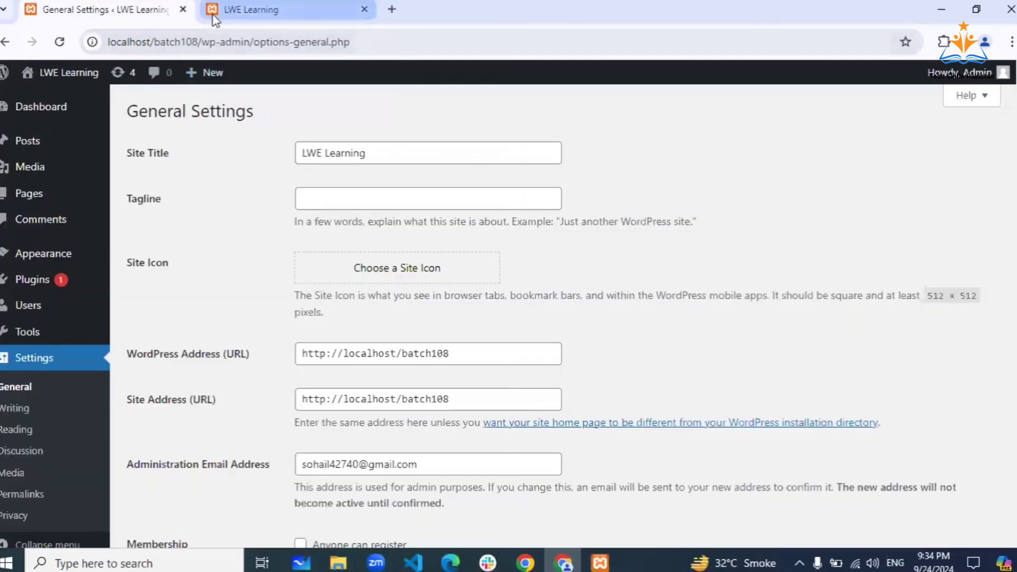
Load daraz.pk in a new browser tab and compare its tab icon and title with the LWE Learning tab's.
left_click(392, 11)
type("dar")
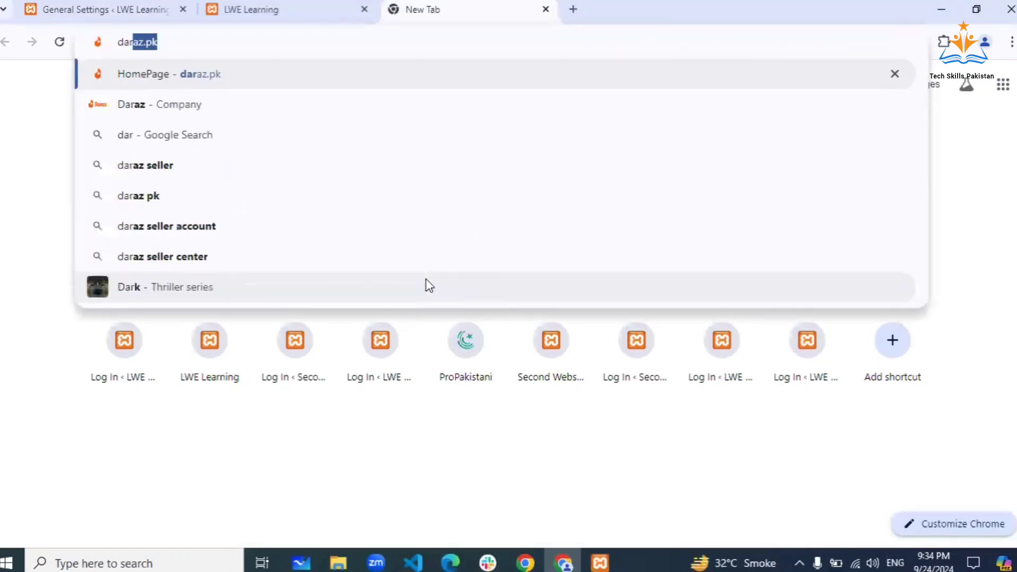
key("Return")
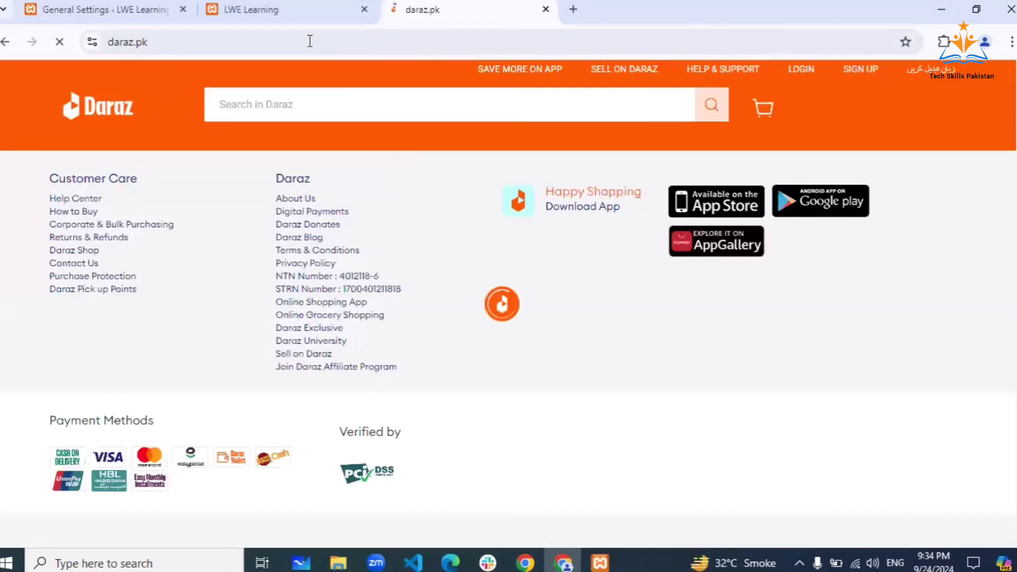
left_click(371, 16)
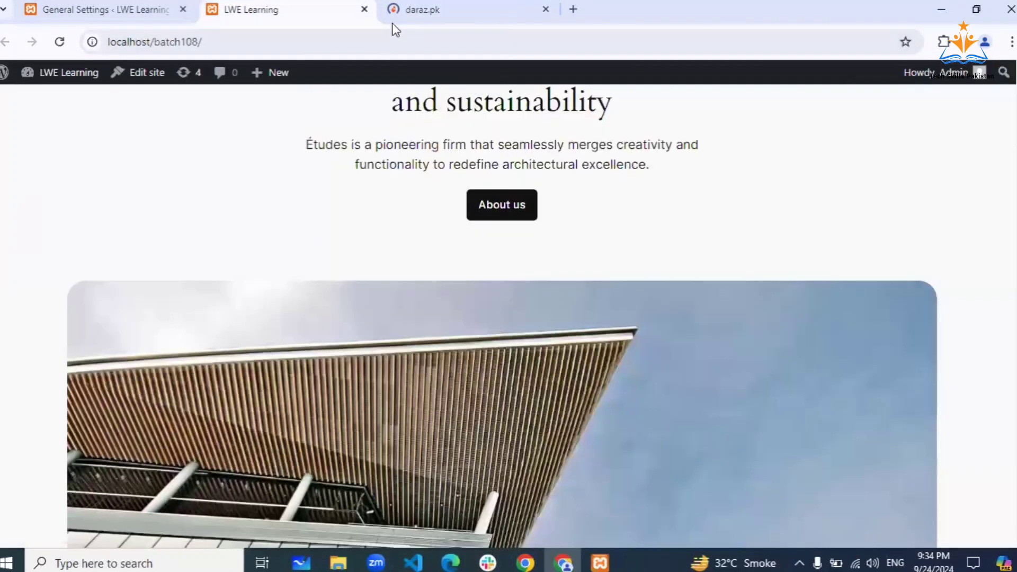
mouse_move(395, 17)
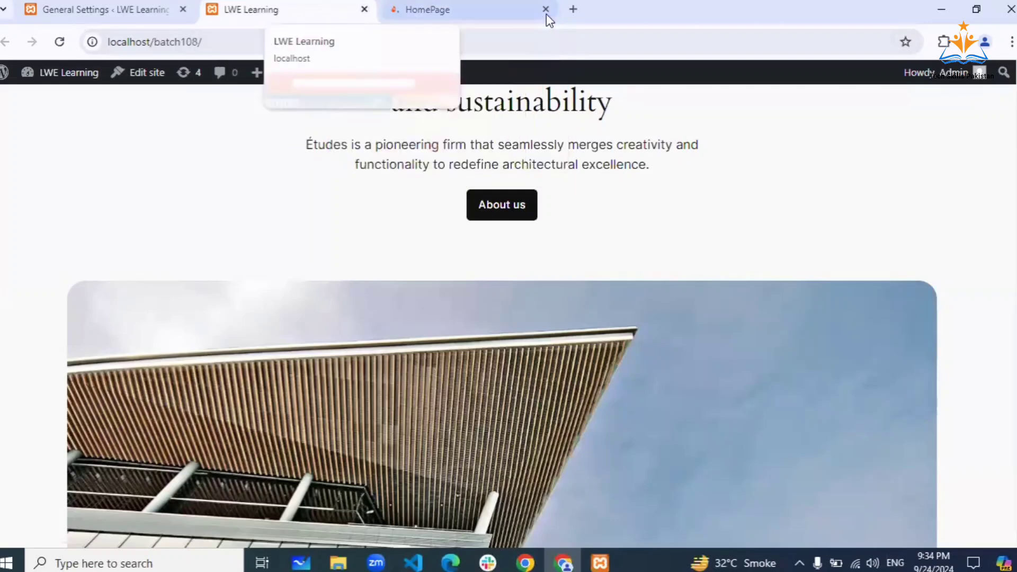
Return to General Settings and review its options, from the site title and icon through the date and time formats.
left_click(141, 6)
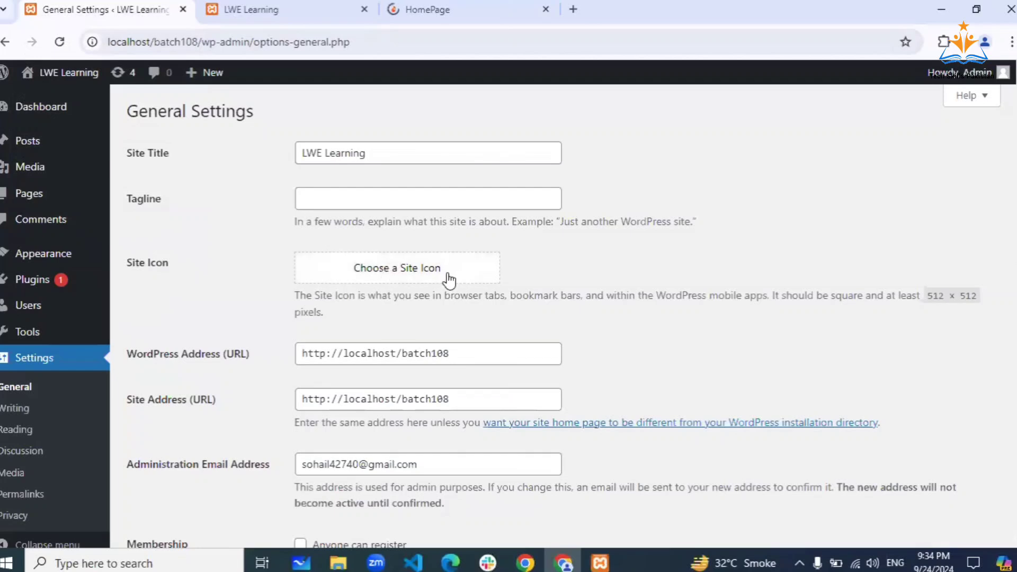
scroll(405, 271, "down", 1)
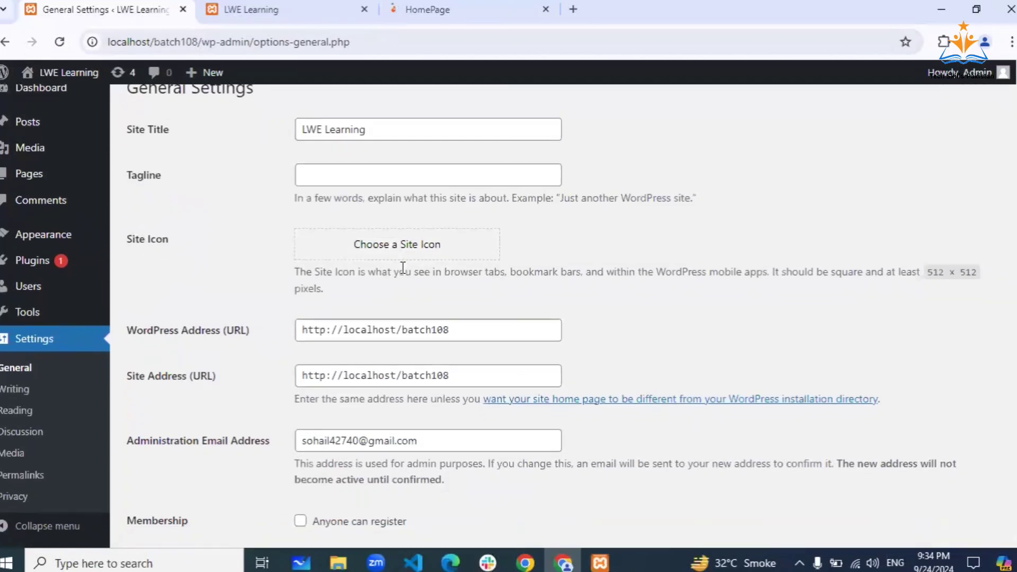
scroll(773, 337, "down", 1)
scroll(775, 338, "down", 7)
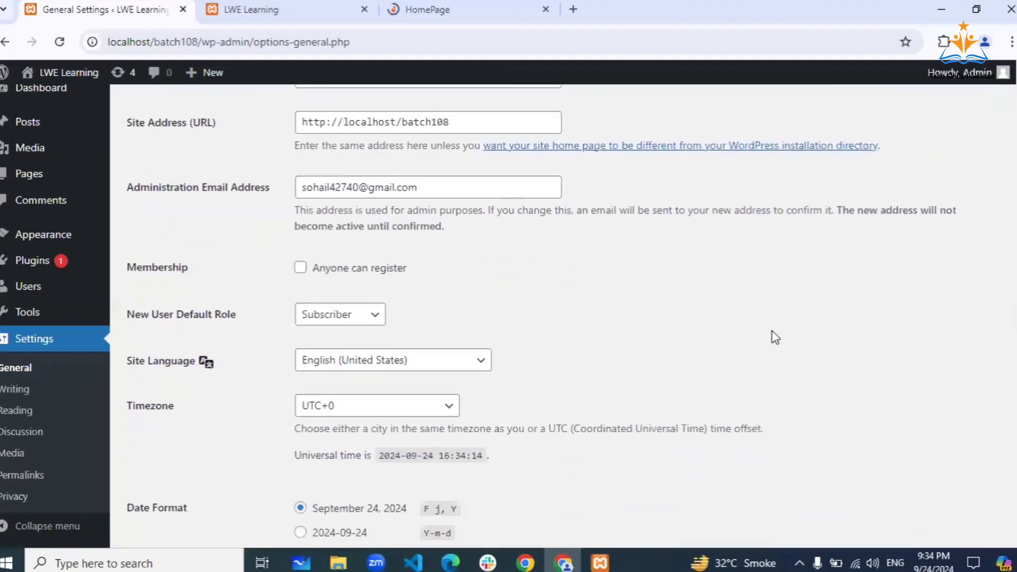
scroll(775, 337, "down", 5)
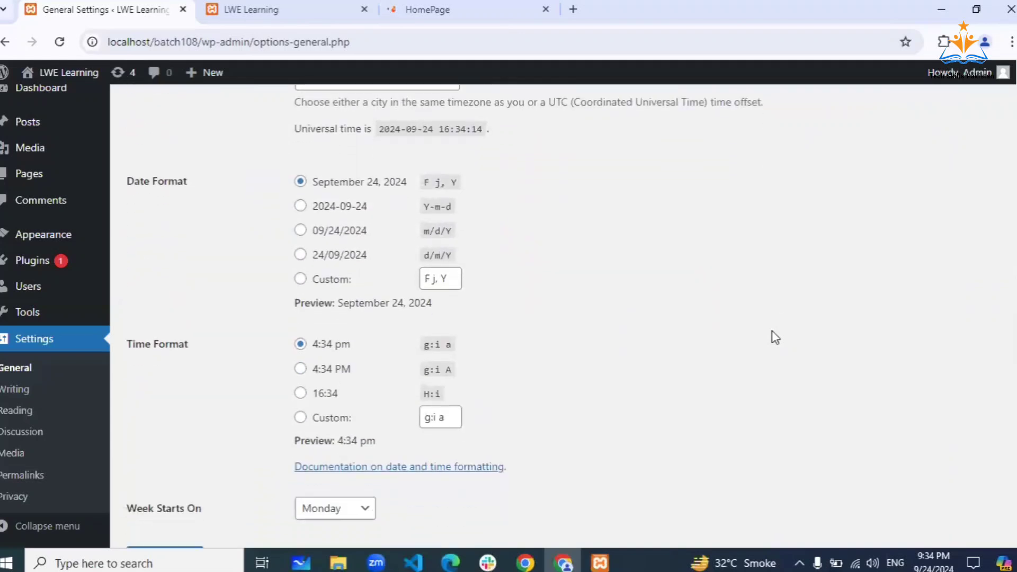
scroll(775, 338, "up", 5)
scroll(775, 338, "up", 3)
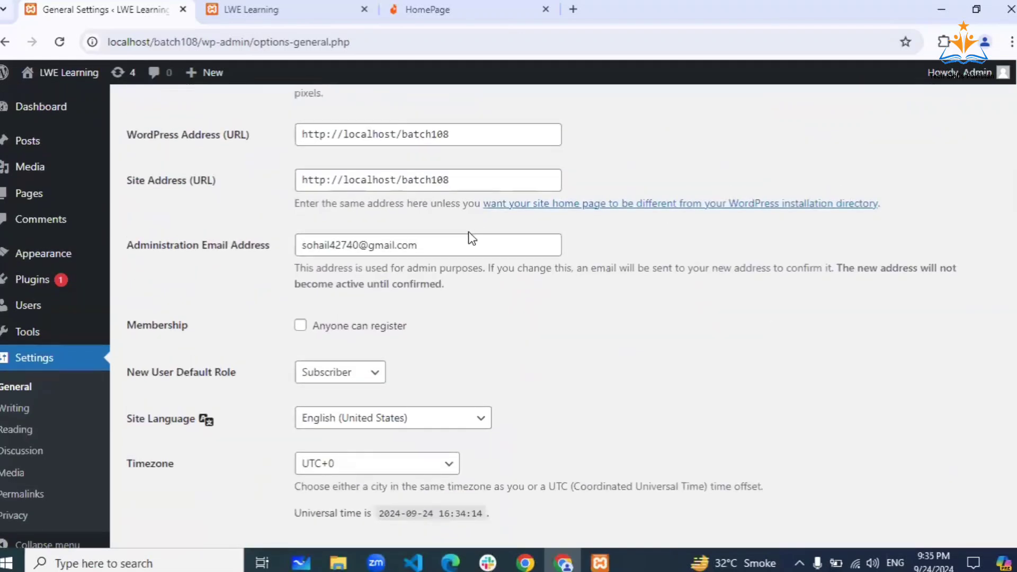
Check the Administration Email Address in General Settings and open the list of all users.
left_click_drag(468, 243, 214, 243)
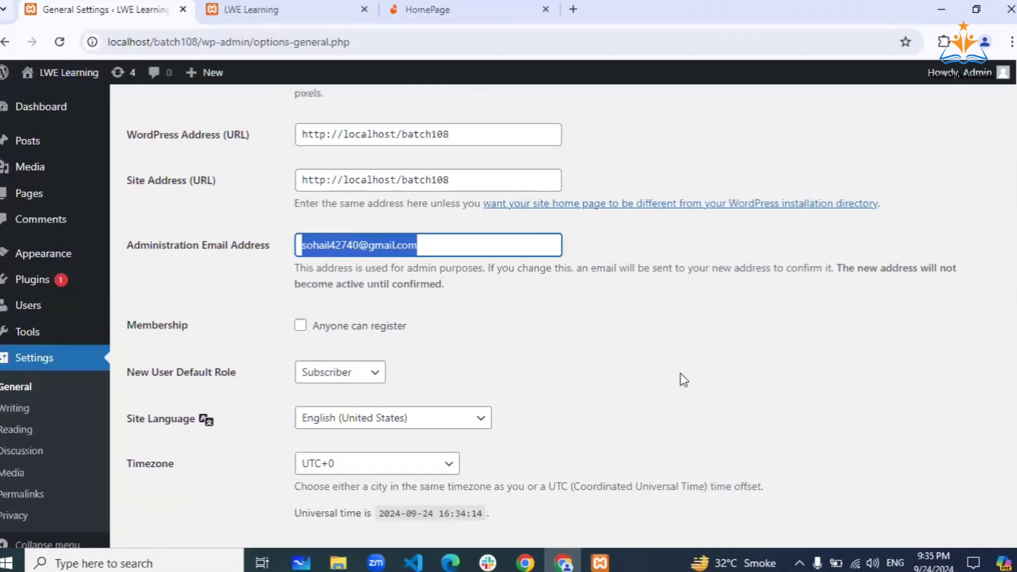
scroll(681, 373, "up", 3)
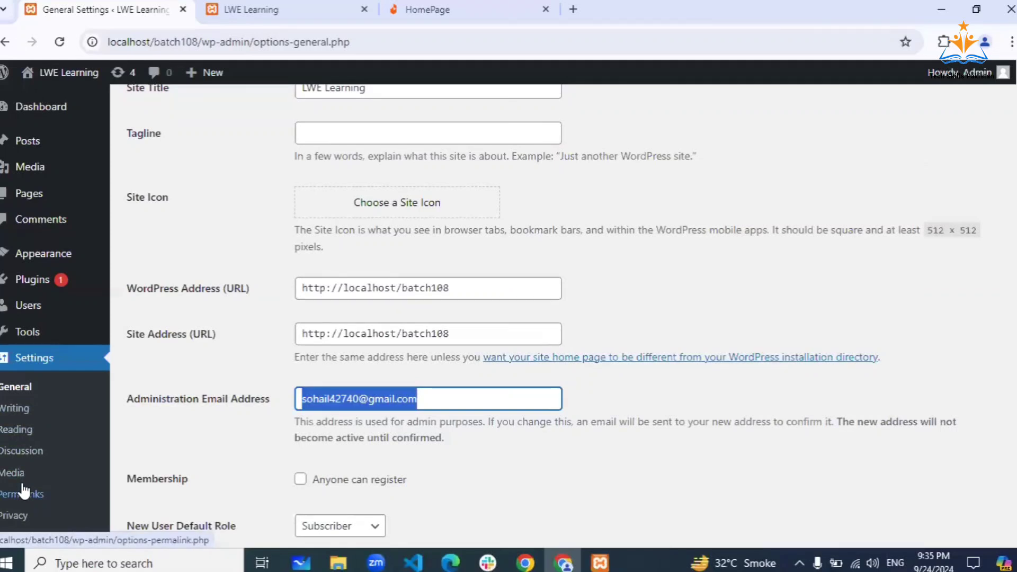
scroll(23, 492, "down", 1)
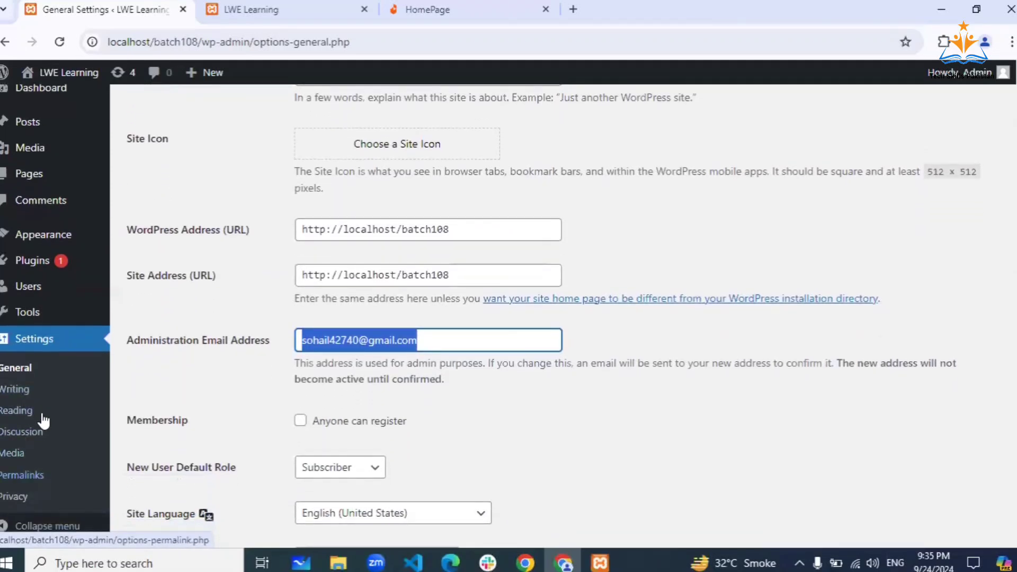
mouse_move(33, 317)
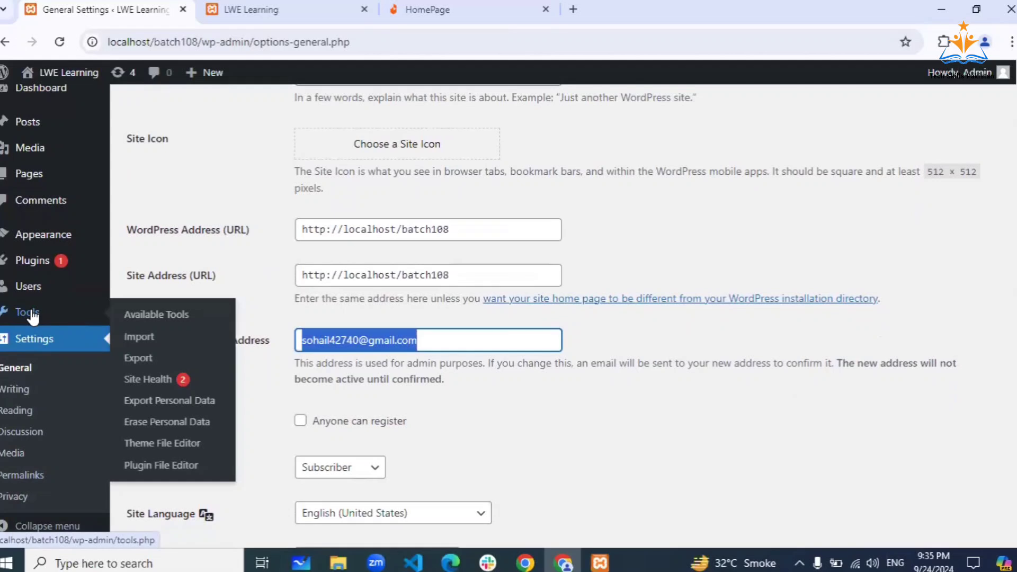
left_click(31, 289)
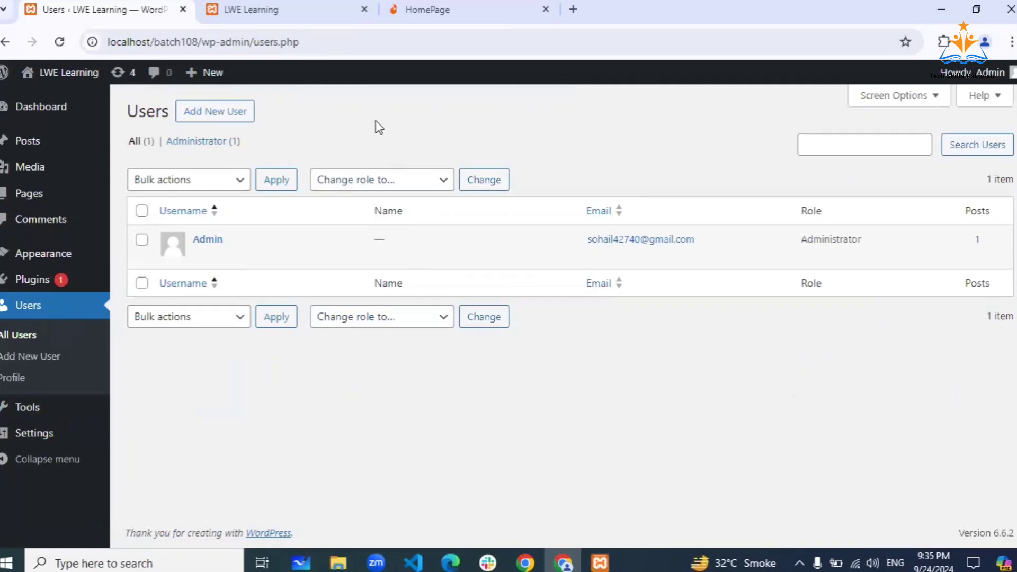
Look over the LWE Learning front end's home page, from its header to the large building image.
left_click(271, 5)
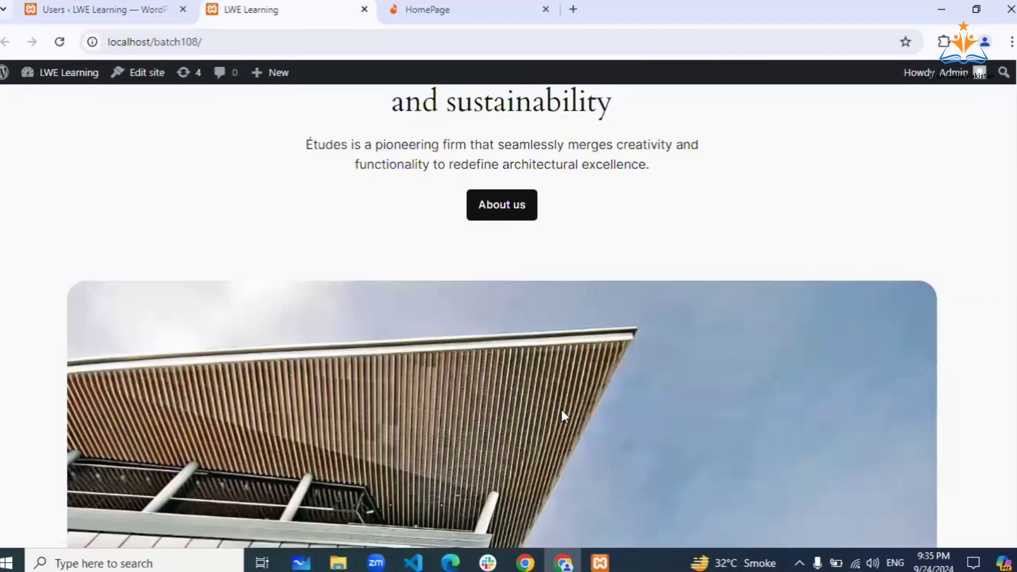
scroll(562, 409, "up", 3)
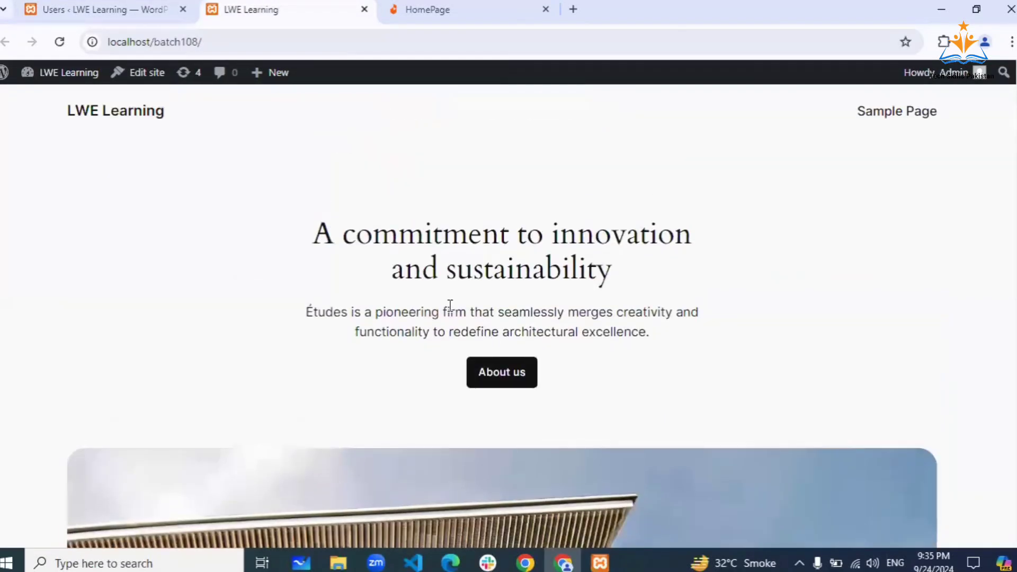
scroll(451, 306, "down", 6)
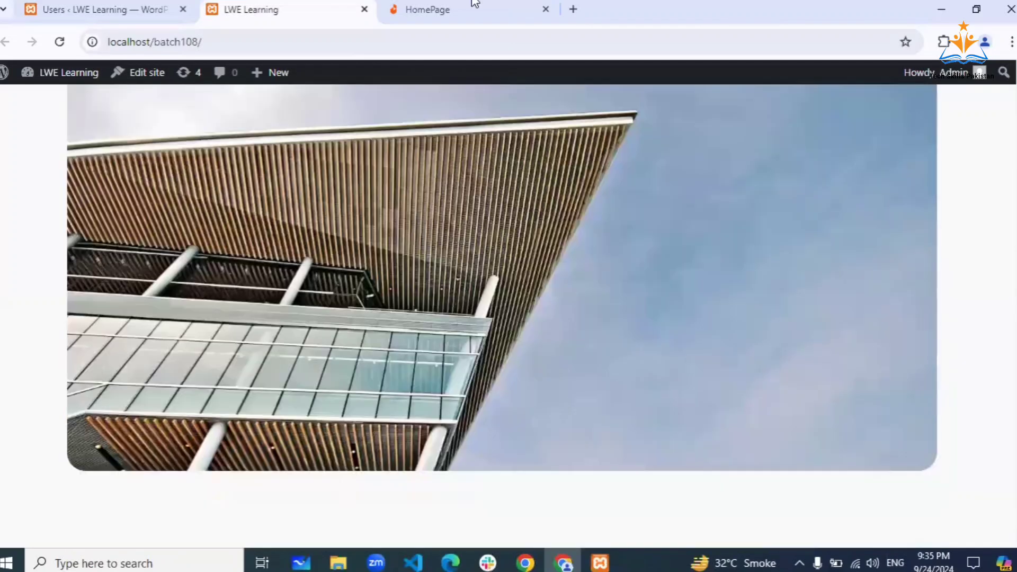
scroll(473, 3, "up", 5)
Browse the Daraz home page from the banner through Flash Sale, Categories and Just For You, and close its browser tab.
left_click(475, 4)
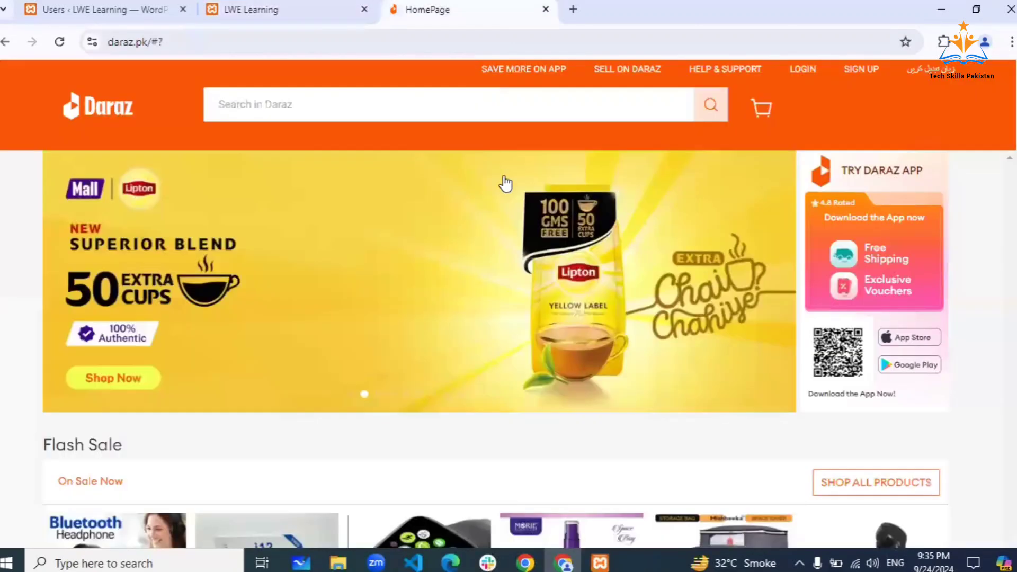
scroll(522, 222, "down", 8)
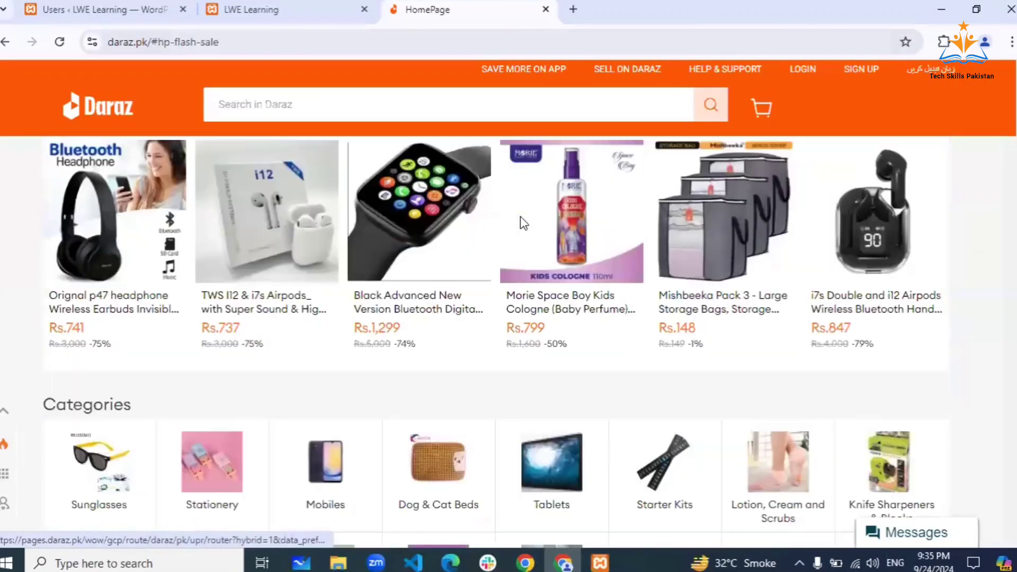
scroll(522, 224, "down", 5)
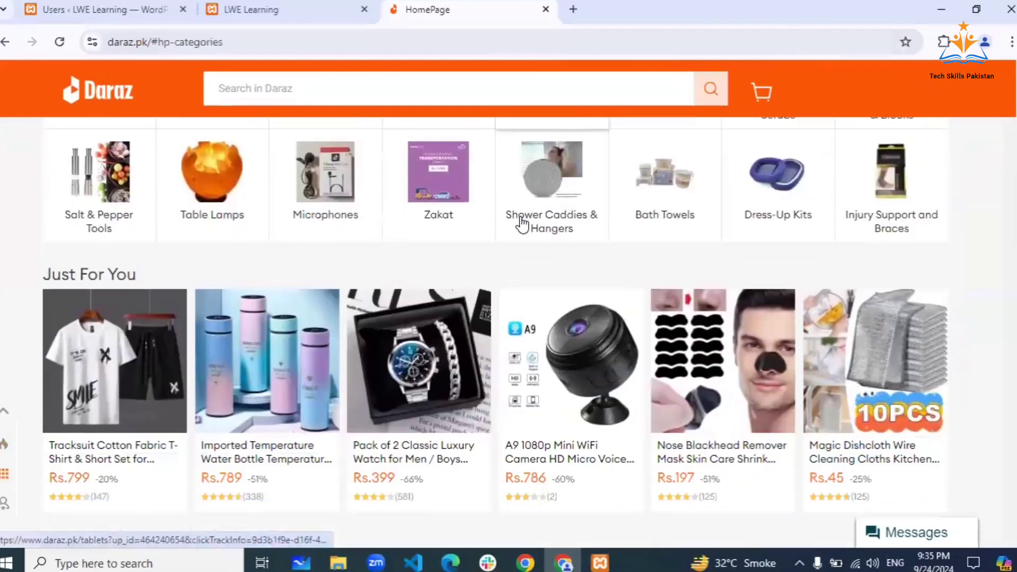
scroll(521, 223, "down", 6)
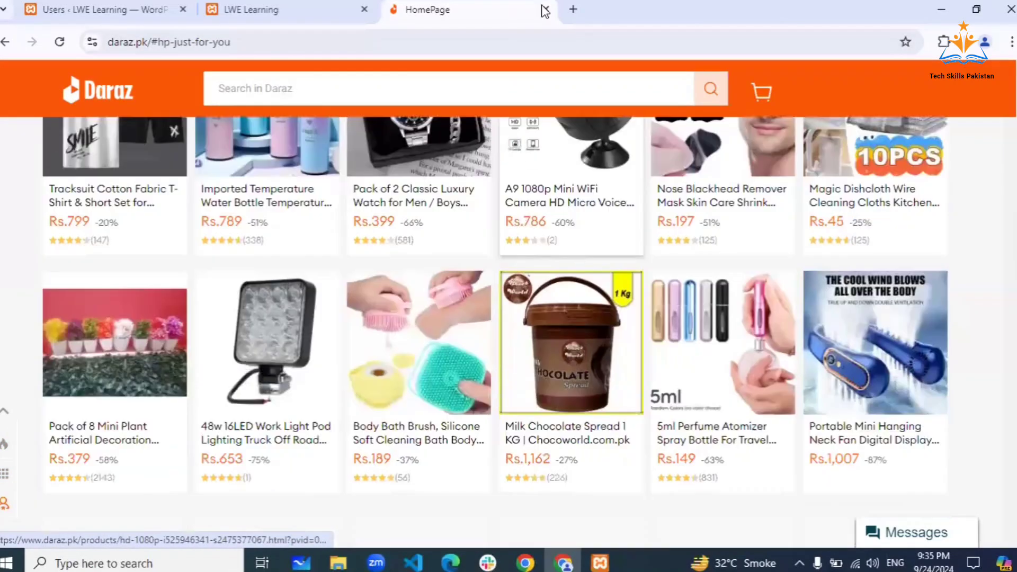
scroll(522, 223, "down", 2)
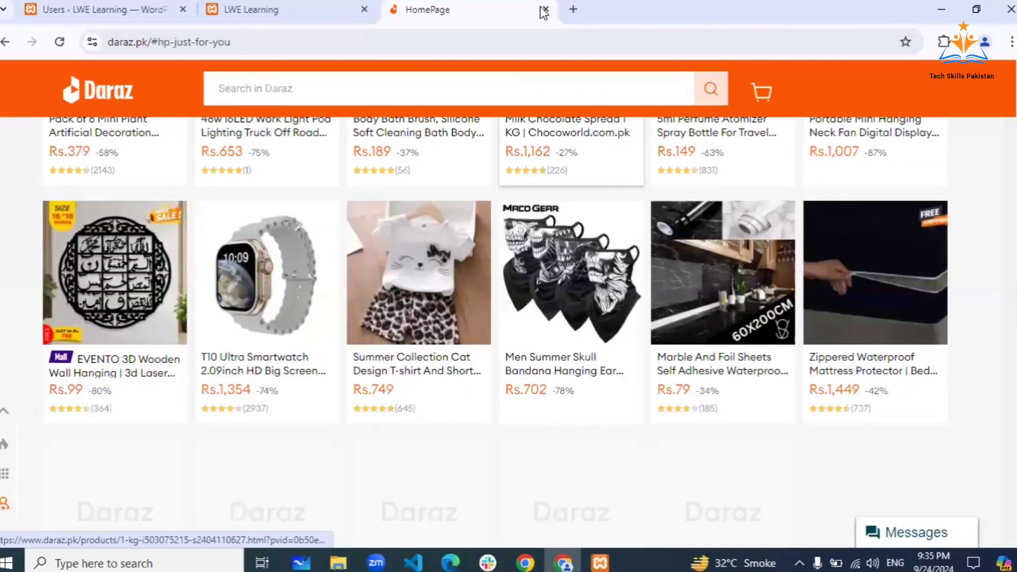
scroll(522, 224, "up", 20)
key("ctrl+w")
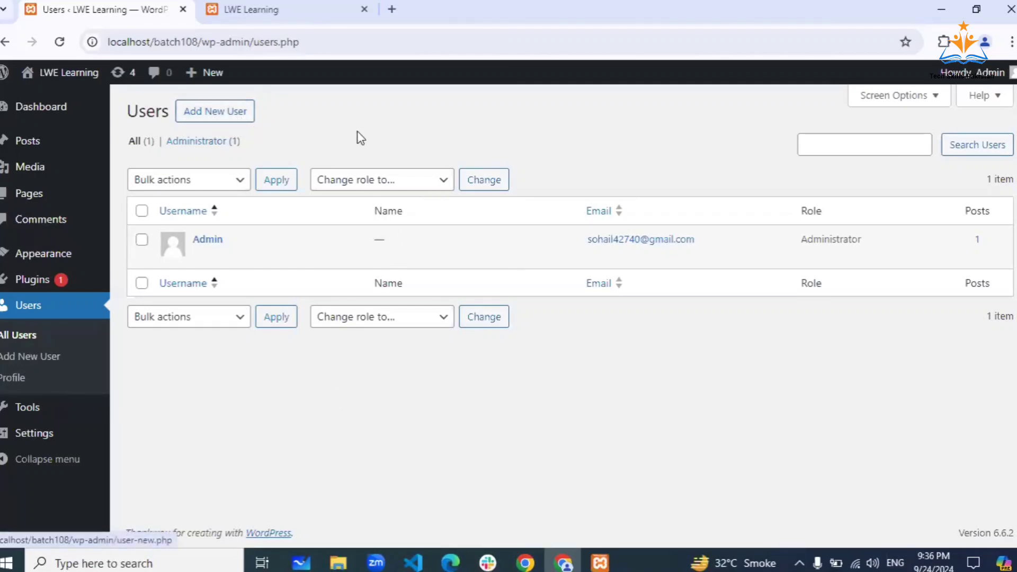
View the roles offered for changing a user's role and open the Admin user's profile for editing.
left_click(437, 182)
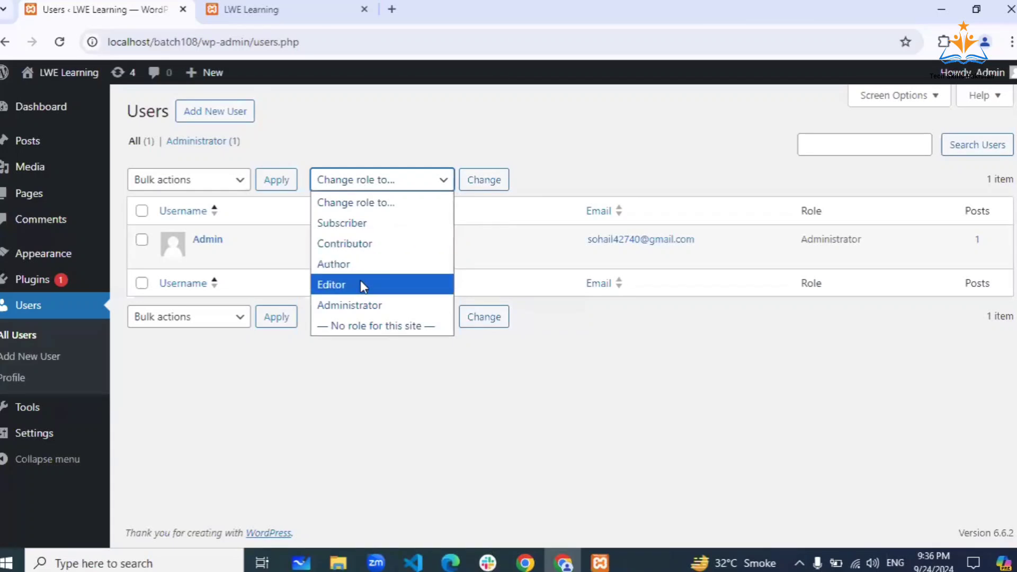
left_click(380, 137)
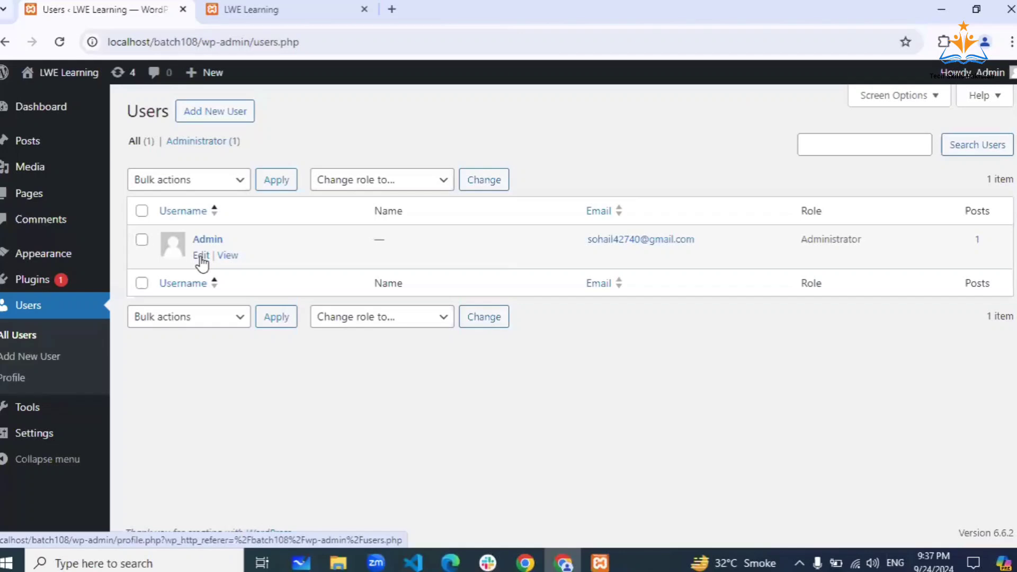
left_click(201, 256)
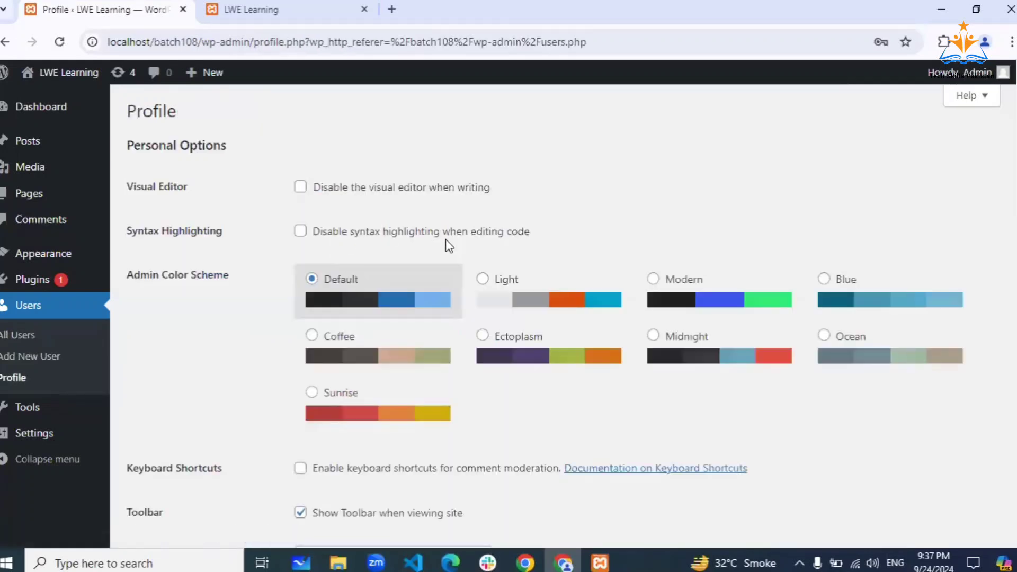
Review the Admin profile's options, from the personal options and name fields through contact info and account management.
scroll(446, 240, "down", 5)
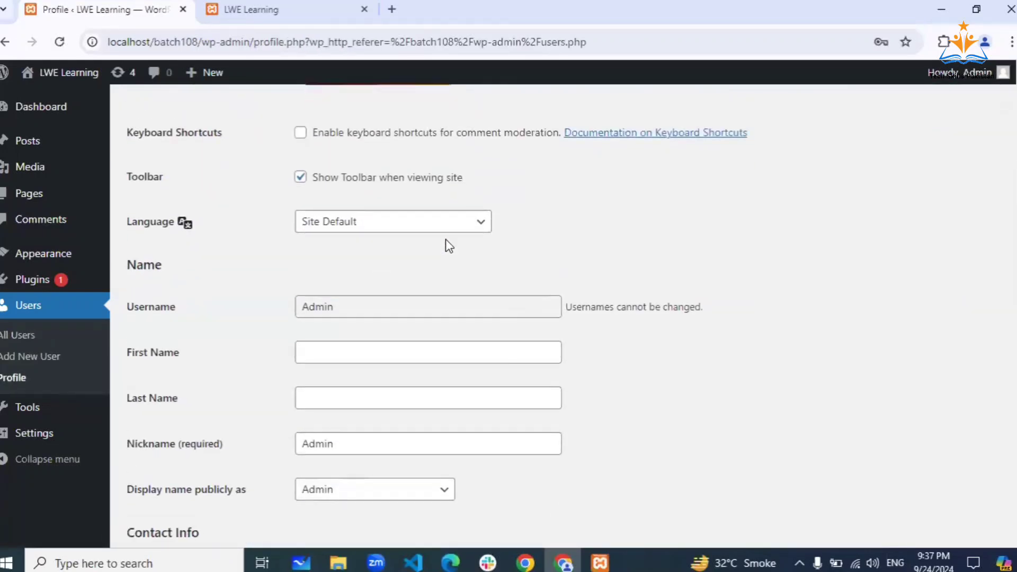
scroll(446, 240, "down", 5)
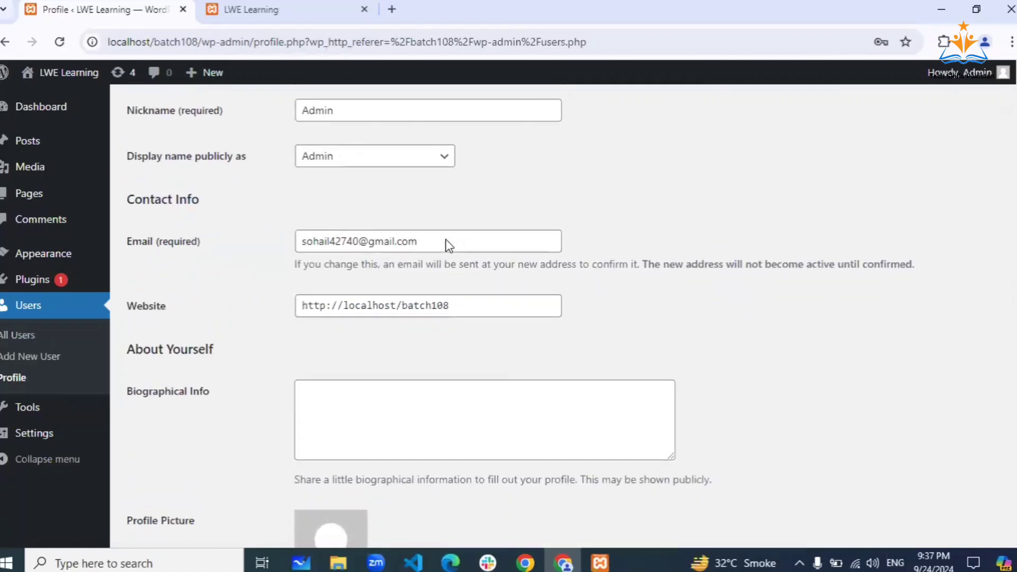
scroll(412, 305, "down", 6)
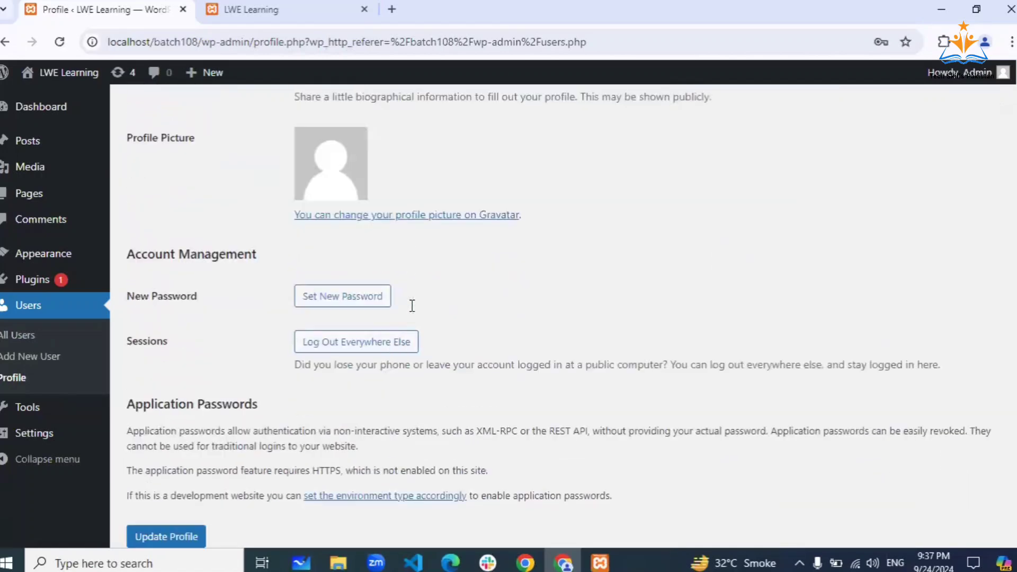
scroll(411, 306, "down", 2)
scroll(412, 307, "up", 9)
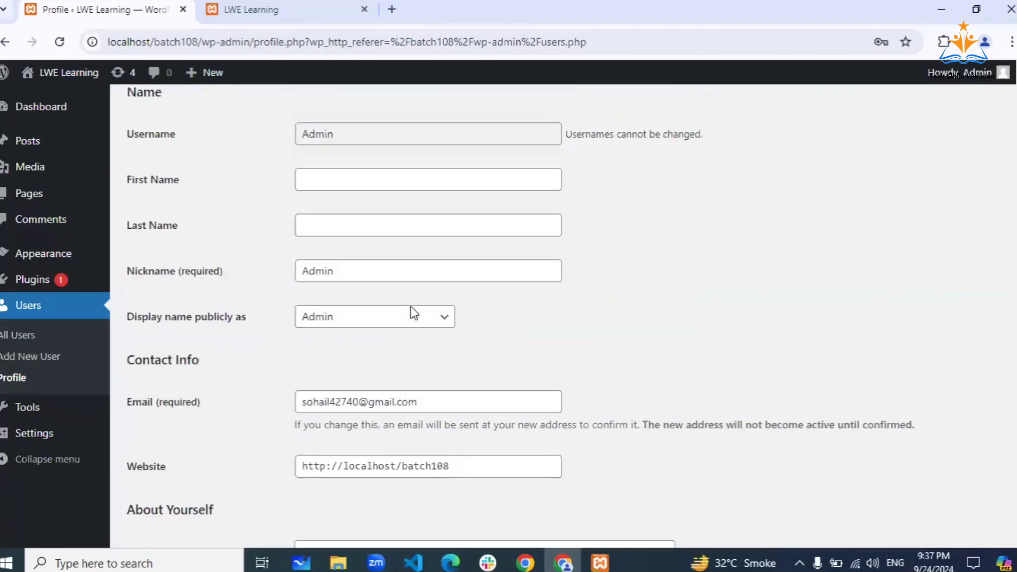
scroll(412, 306, "up", 8)
Look through the LWE Learning home page down to the resources section and return to the Admin profile page.
mouse_move(29, 282)
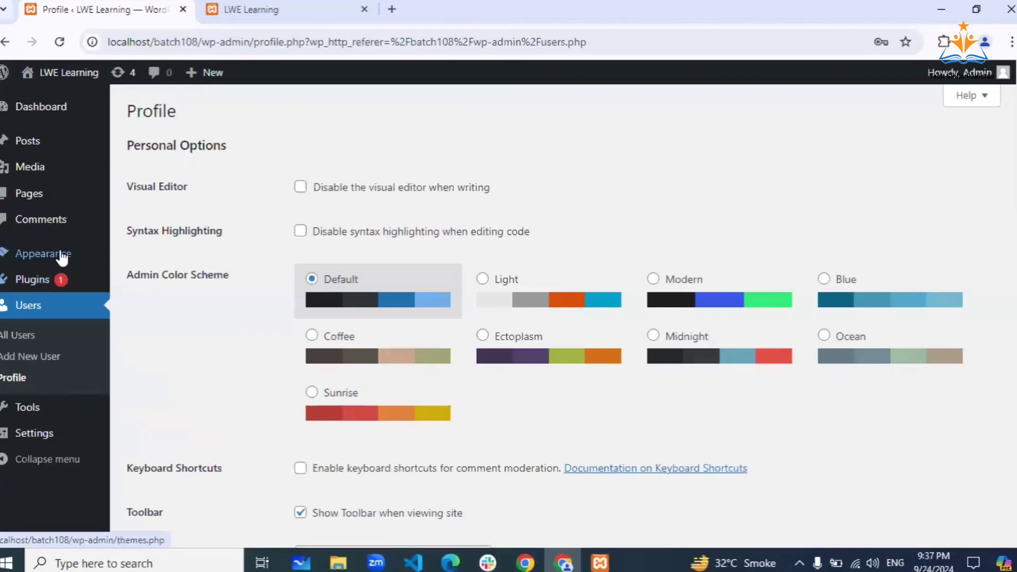
mouse_move(62, 258)
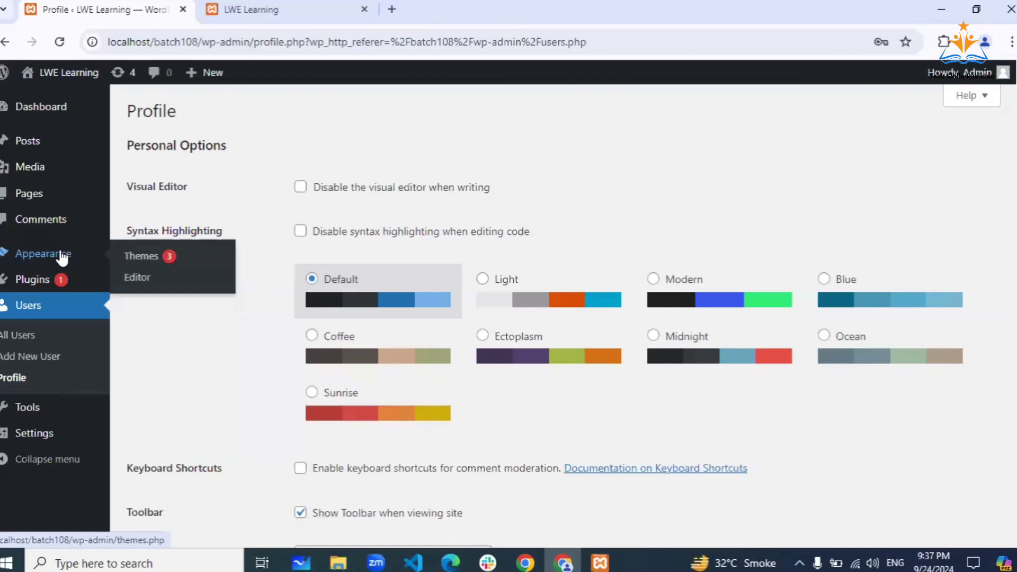
left_click(249, 9)
scroll(413, 321, "down", 2)
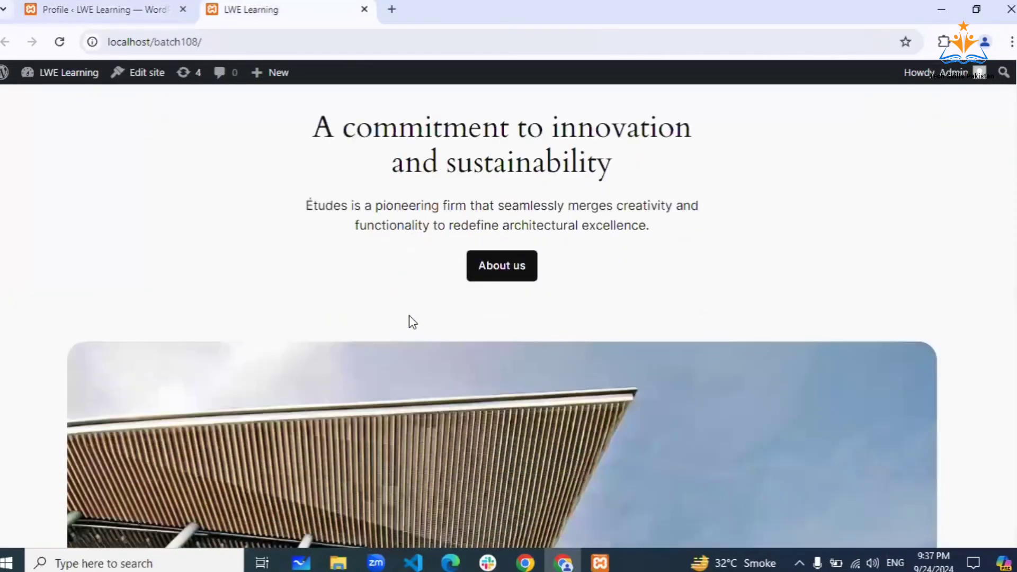
scroll(410, 318, "down", 15)
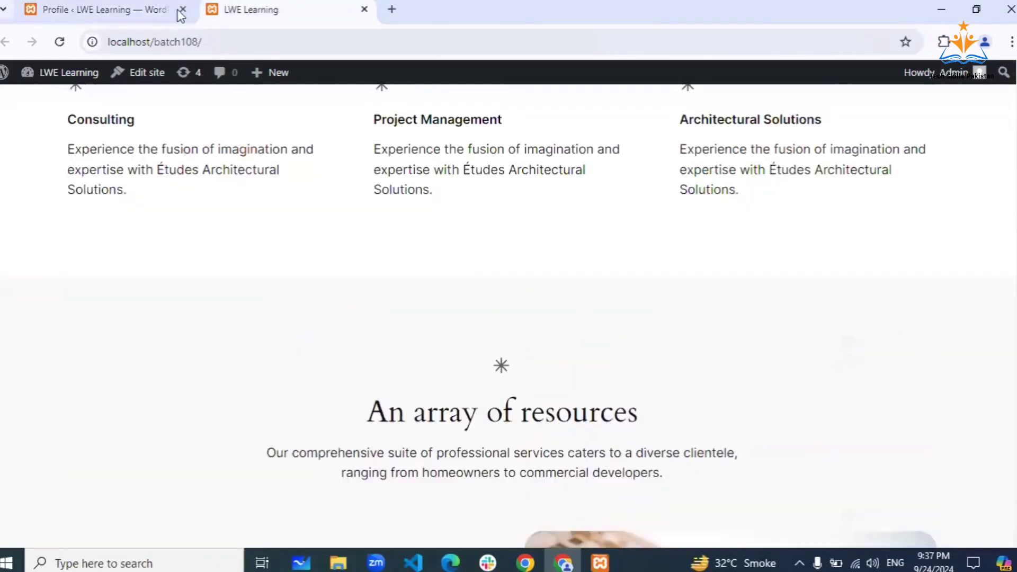
scroll(159, 11, "up", 10)
left_click(117, 9)
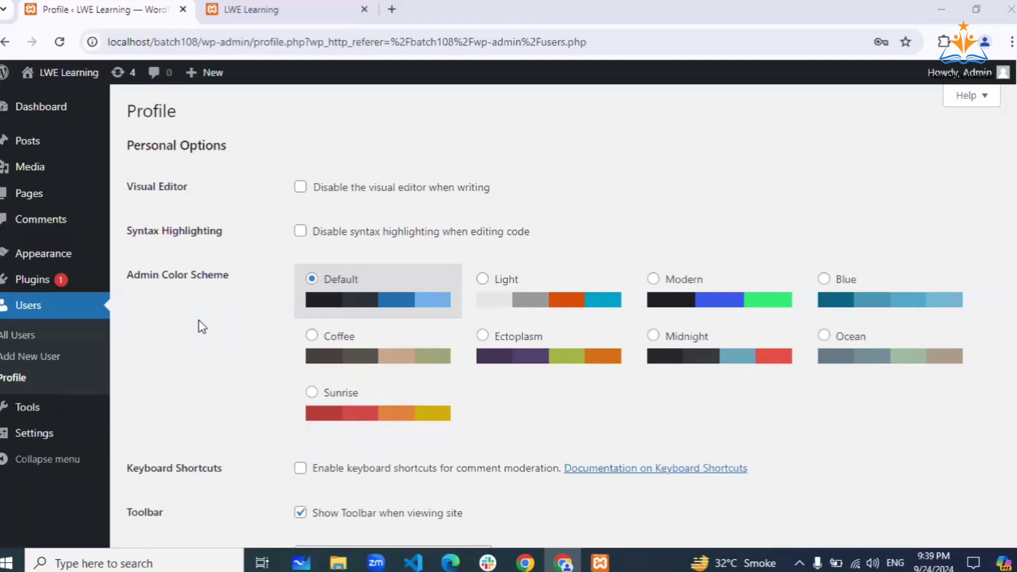
Open the site's Themes page and look over the installed themes and the option for adding a new one.
mouse_move(54, 263)
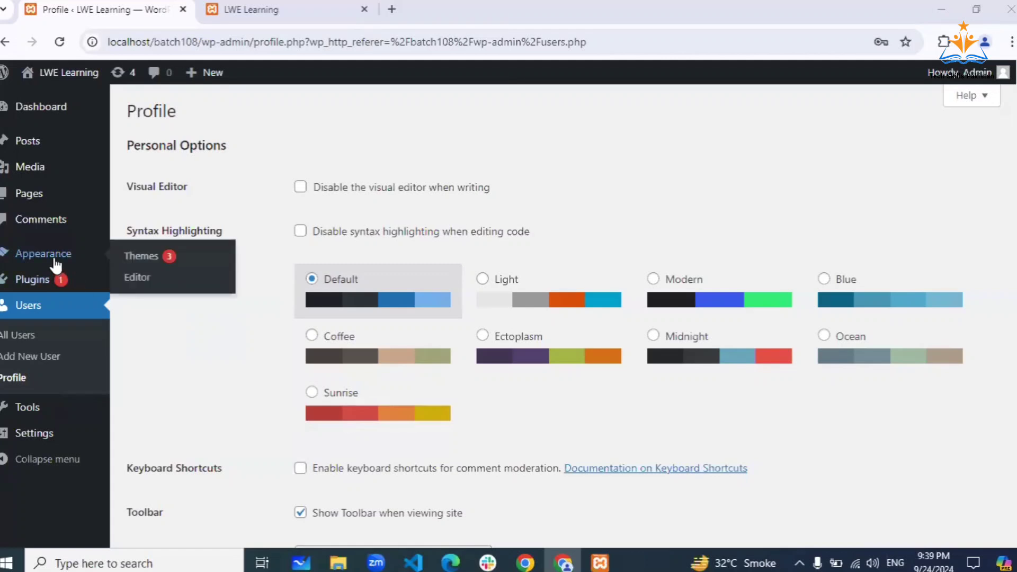
left_click(144, 262)
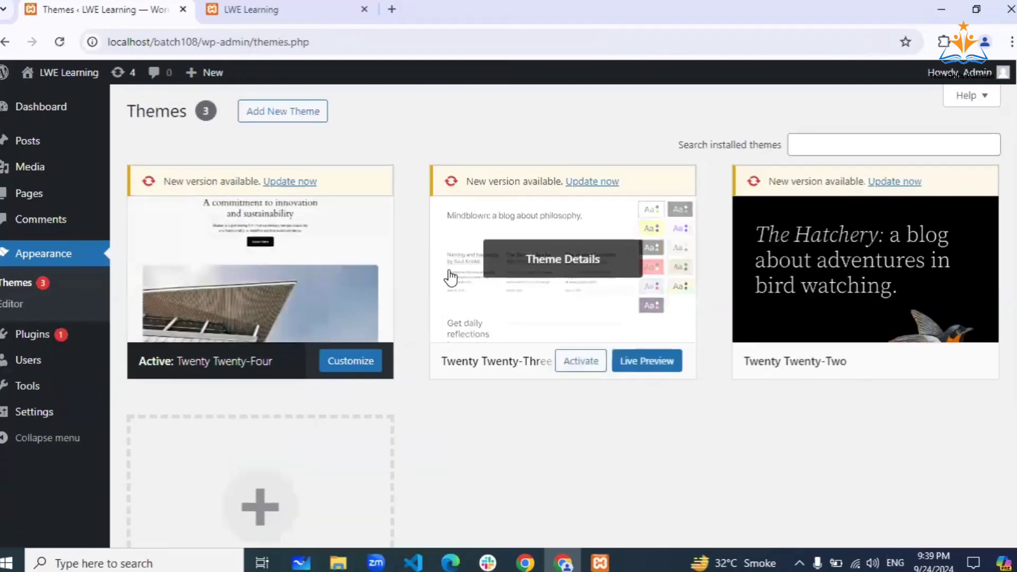
scroll(452, 276, "down", 2)
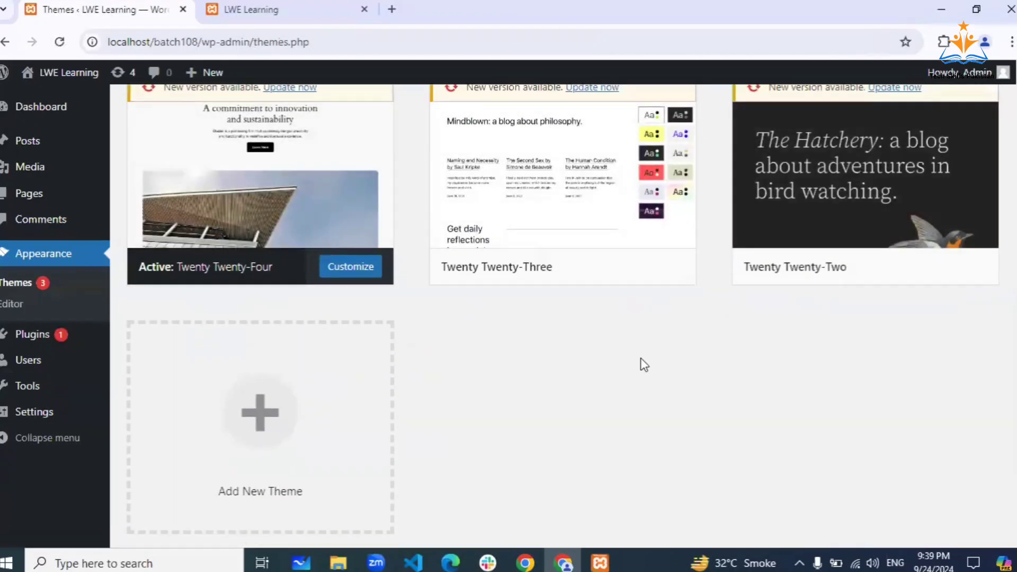
scroll(642, 364, "up", 1)
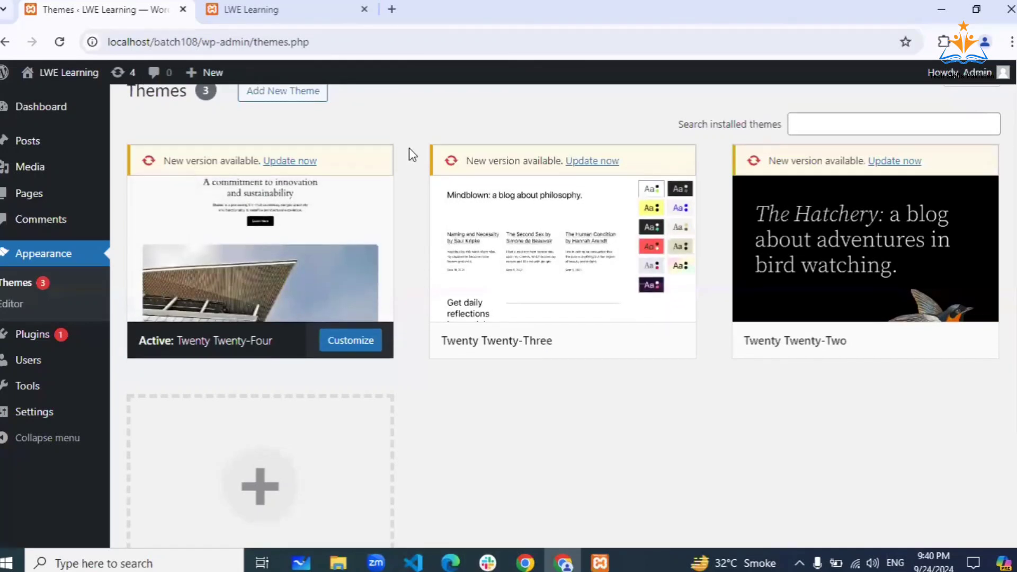
scroll(409, 148, "up", 1)
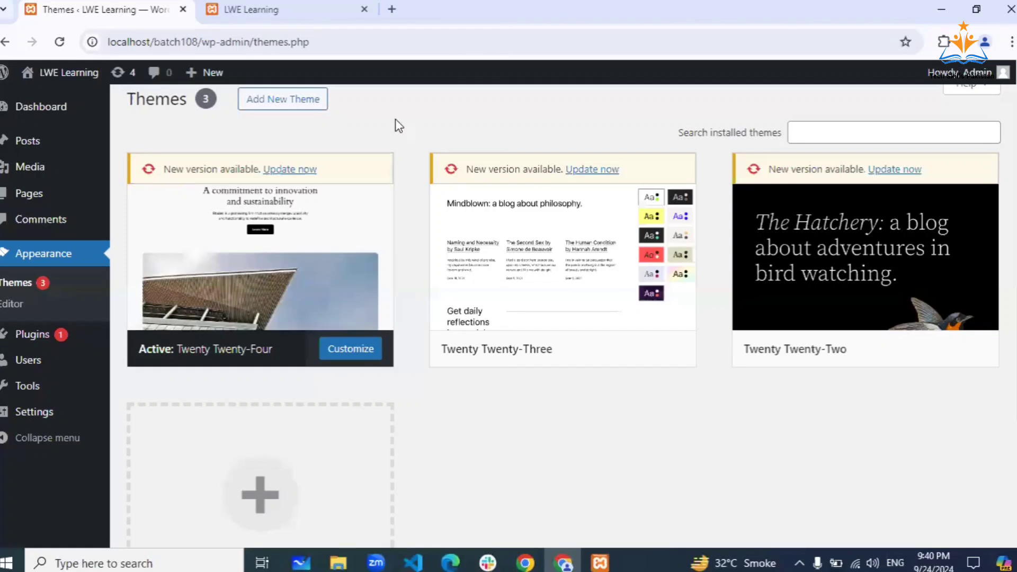
scroll(363, 117, "up", 1)
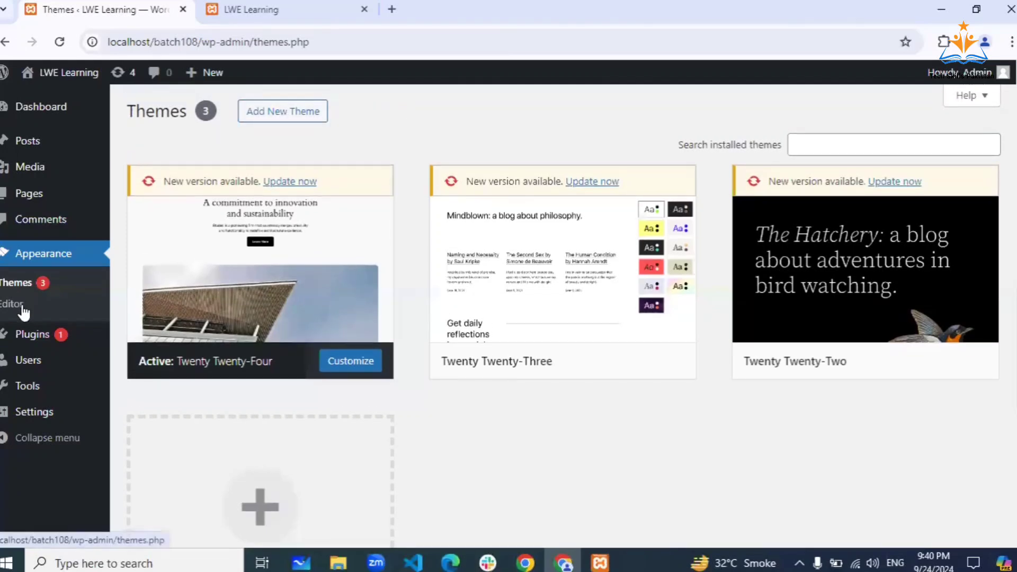
mouse_move(53, 339)
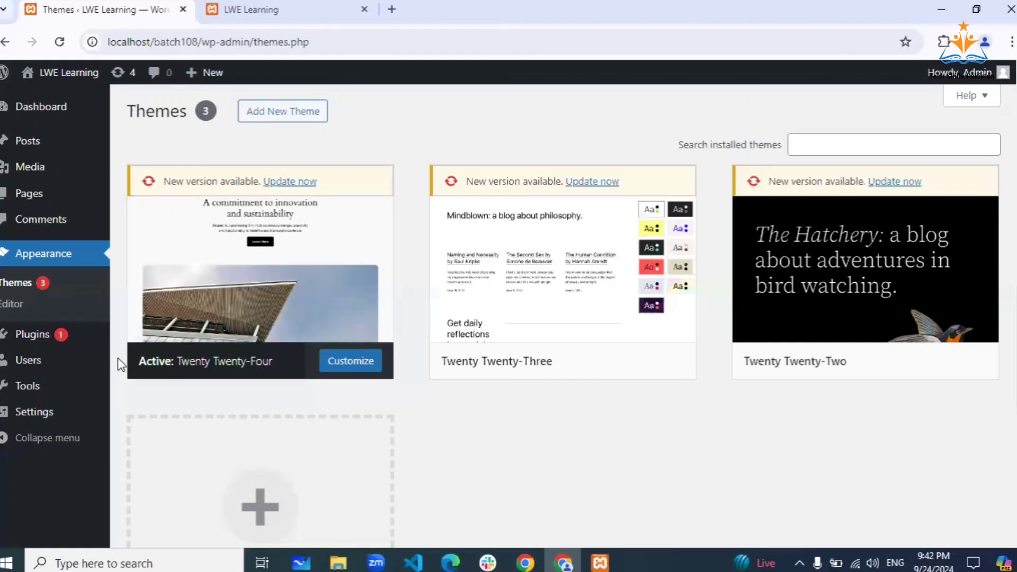
mouse_move(43, 339)
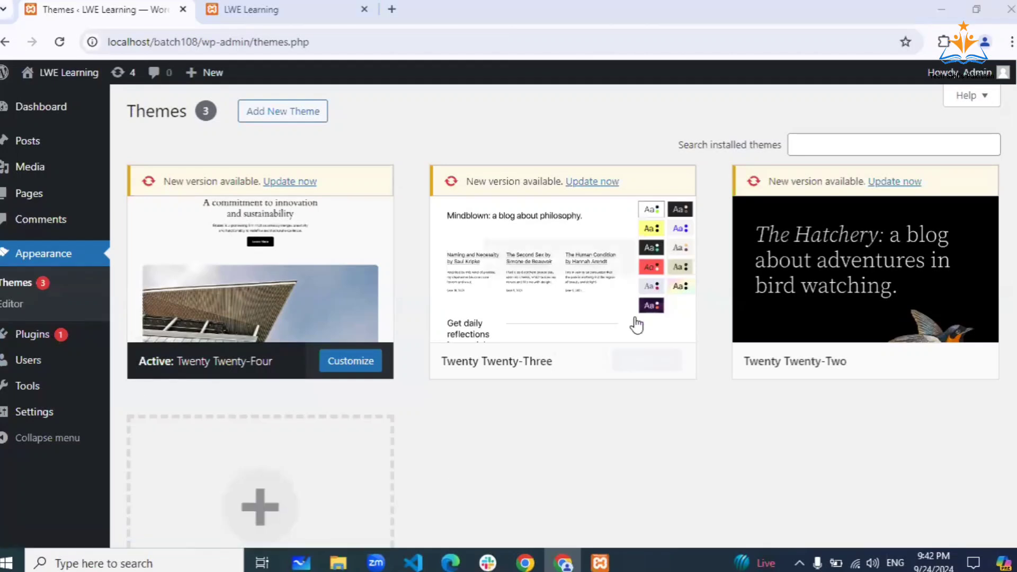
mouse_move(638, 345)
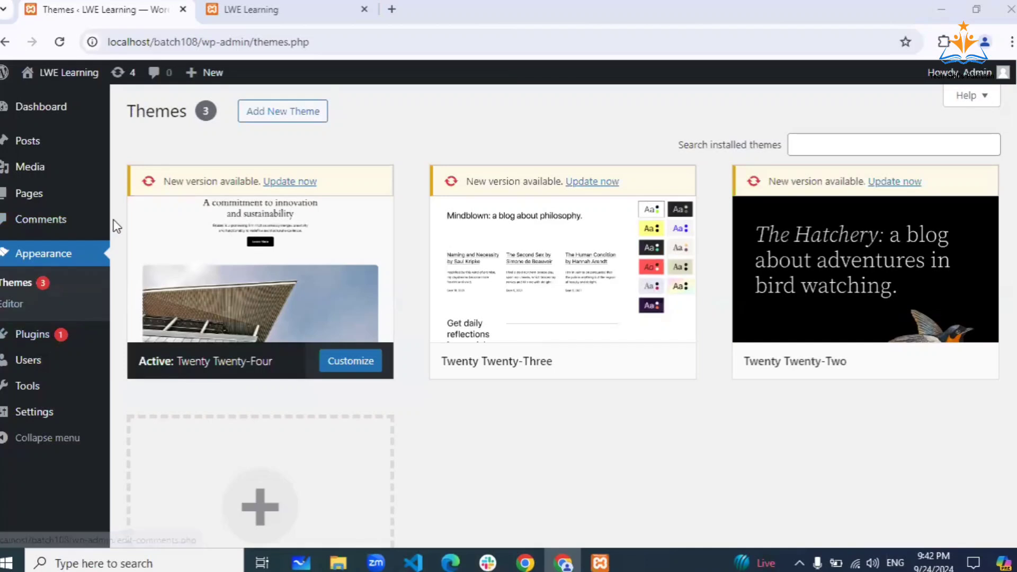
Open the site's list of all pages, and load daraz.pk in a new browser tab.
mouse_move(58, 166)
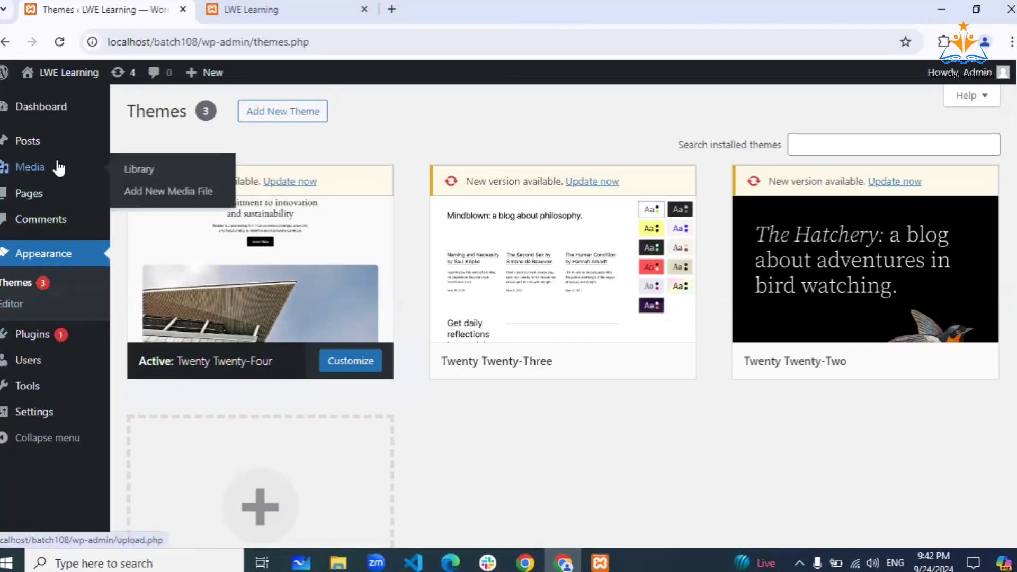
left_click(34, 196)
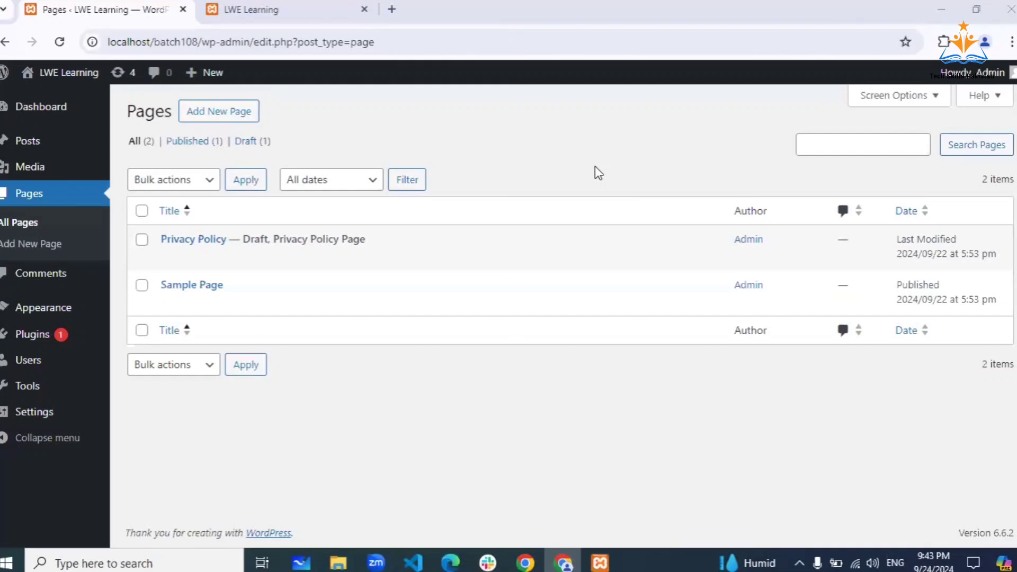
left_click(401, 9)
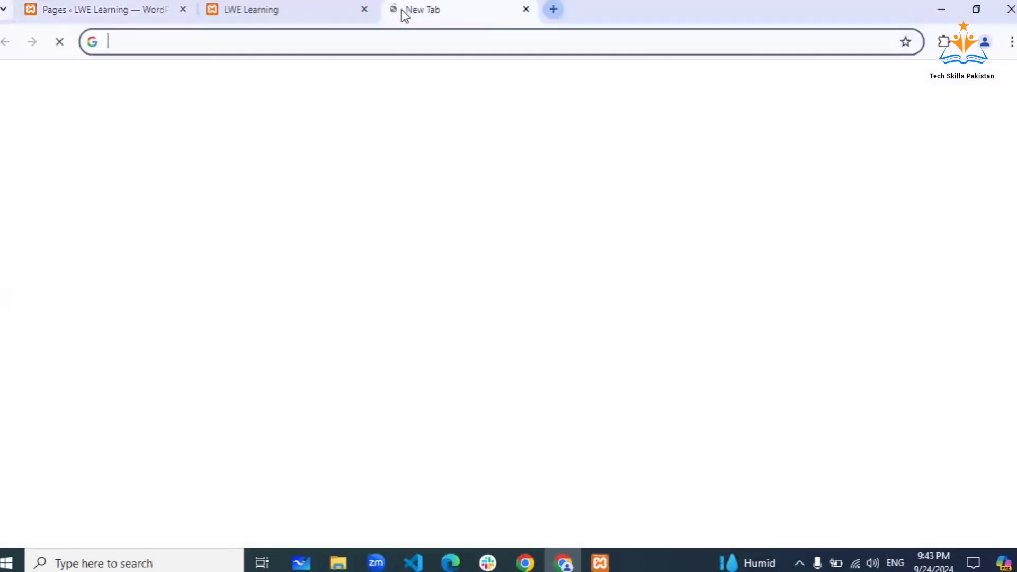
type("daraz")
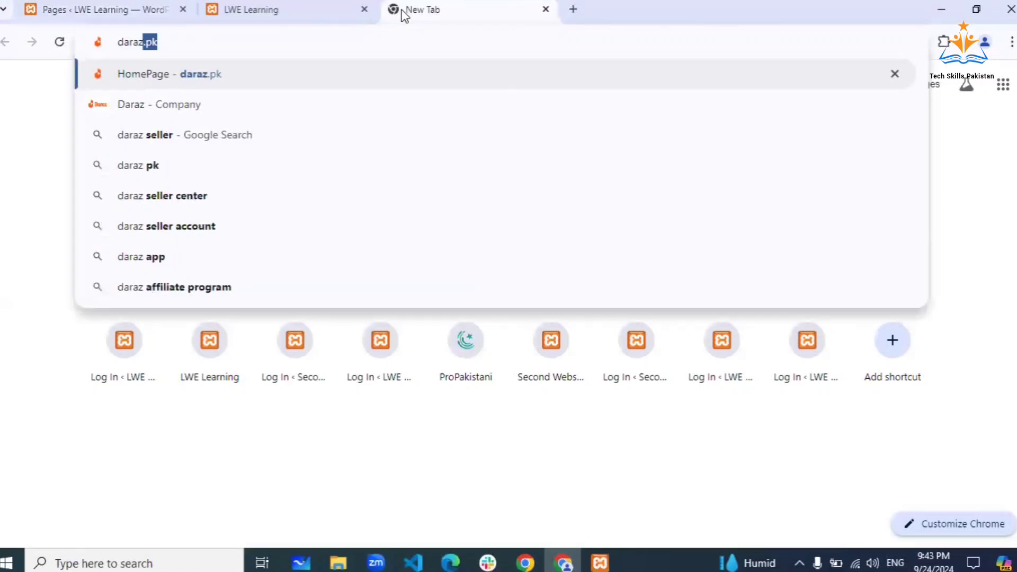
key("Return")
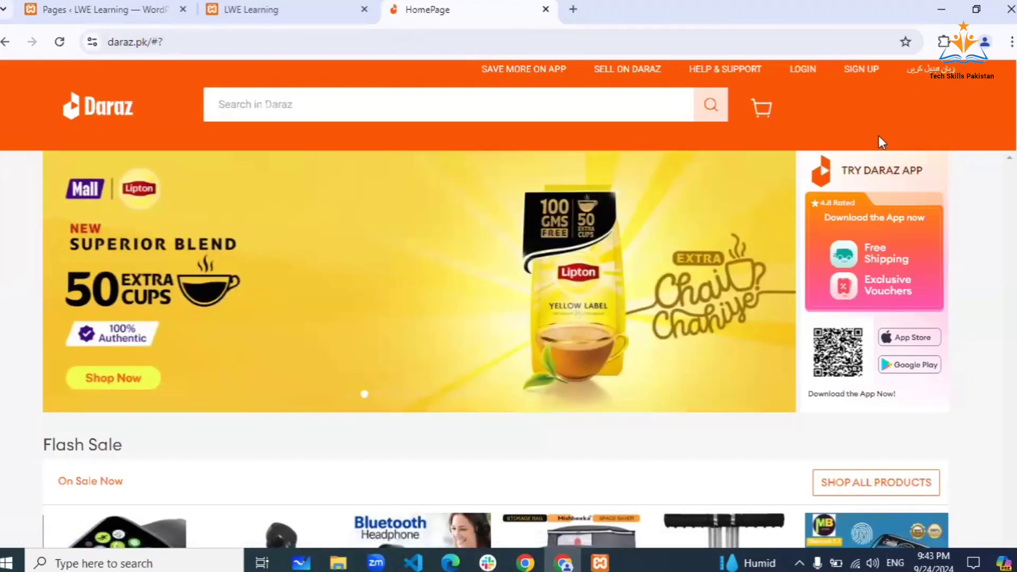
Look through the Daraz home page, from the categories and Just For You products down to the footer links.
scroll(348, 331, "down", 1)
scroll(350, 330, "down", 10)
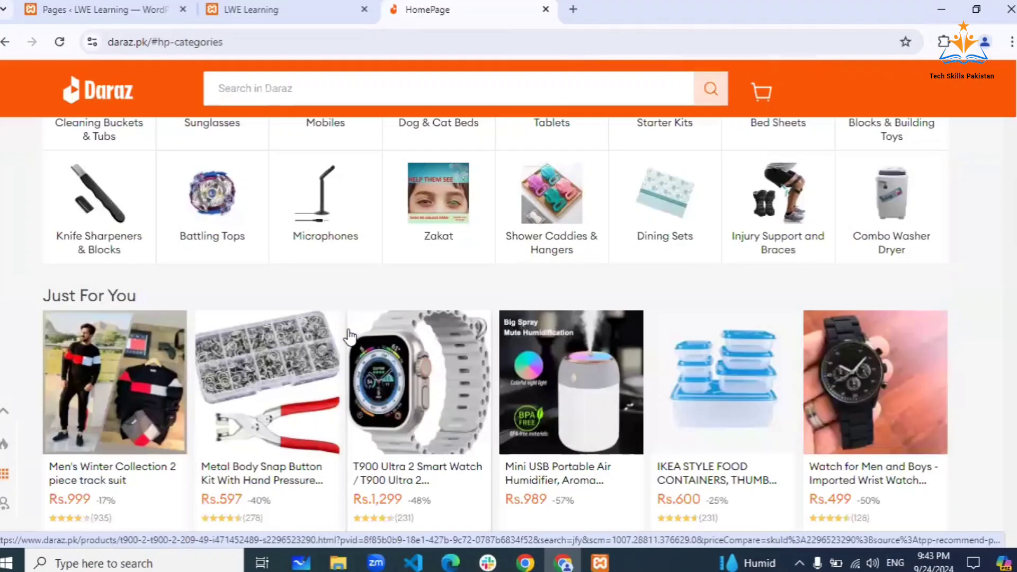
scroll(349, 335, "down", 4)
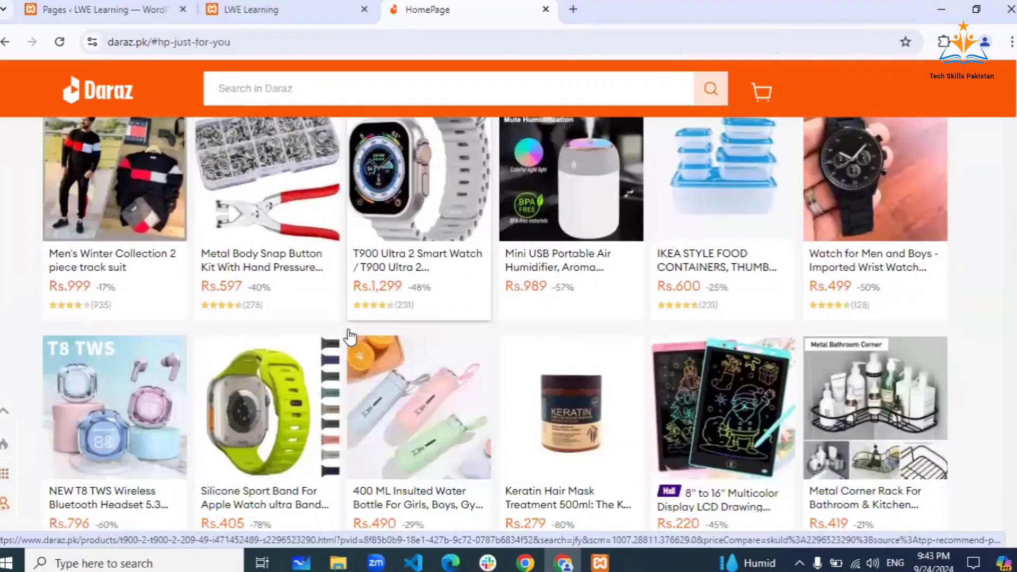
scroll(349, 336, "down", 15)
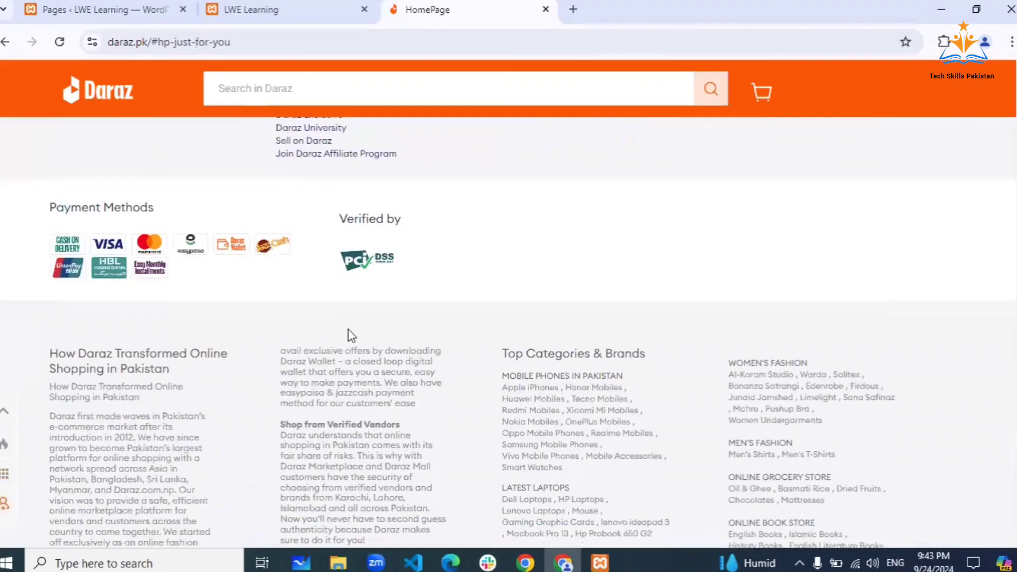
scroll(349, 334, "up", 1)
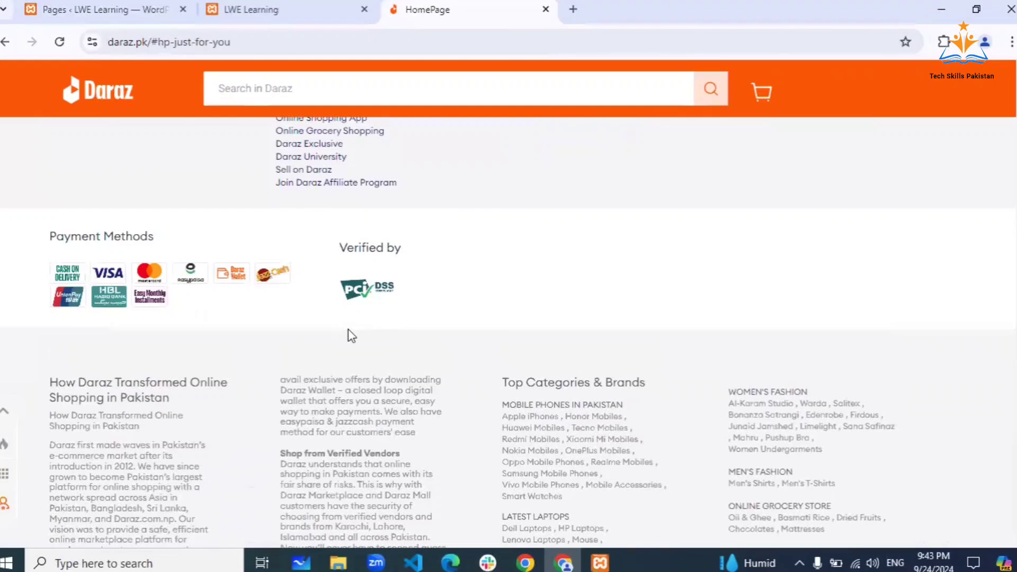
scroll(348, 331, "up", 5)
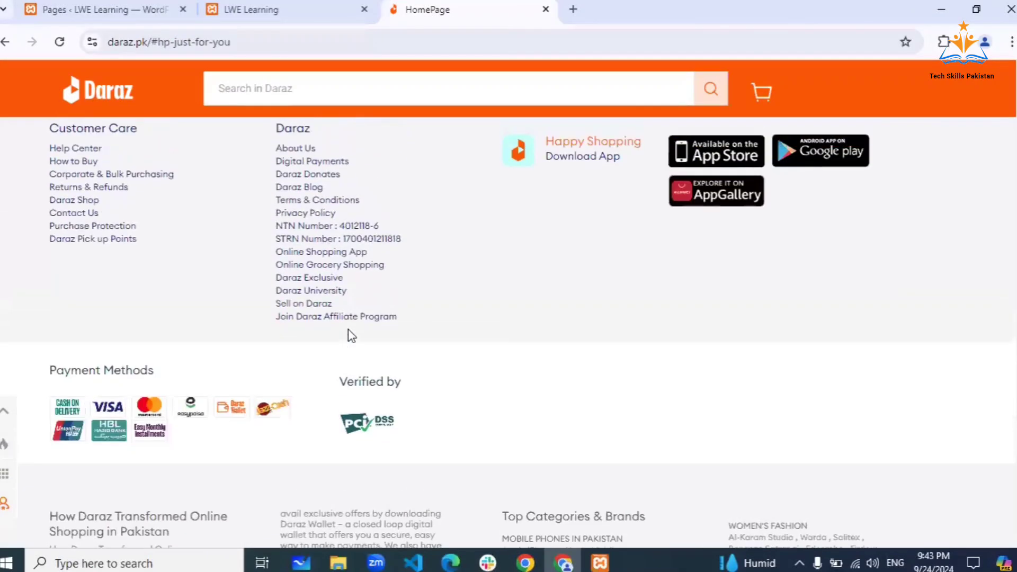
scroll(349, 331, "up", 5)
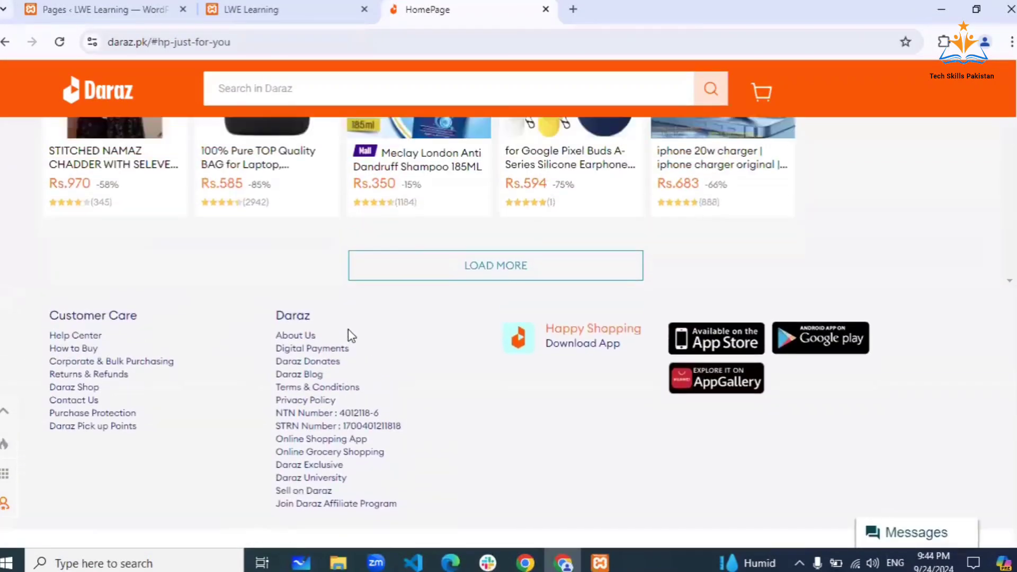
scroll(350, 336, "up", 1)
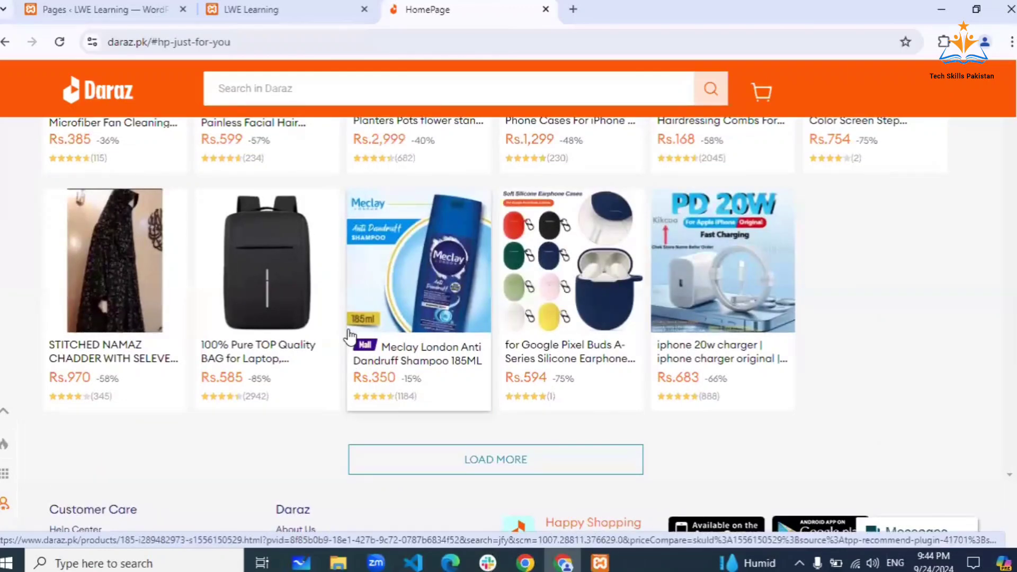
scroll(350, 336, "down", 4)
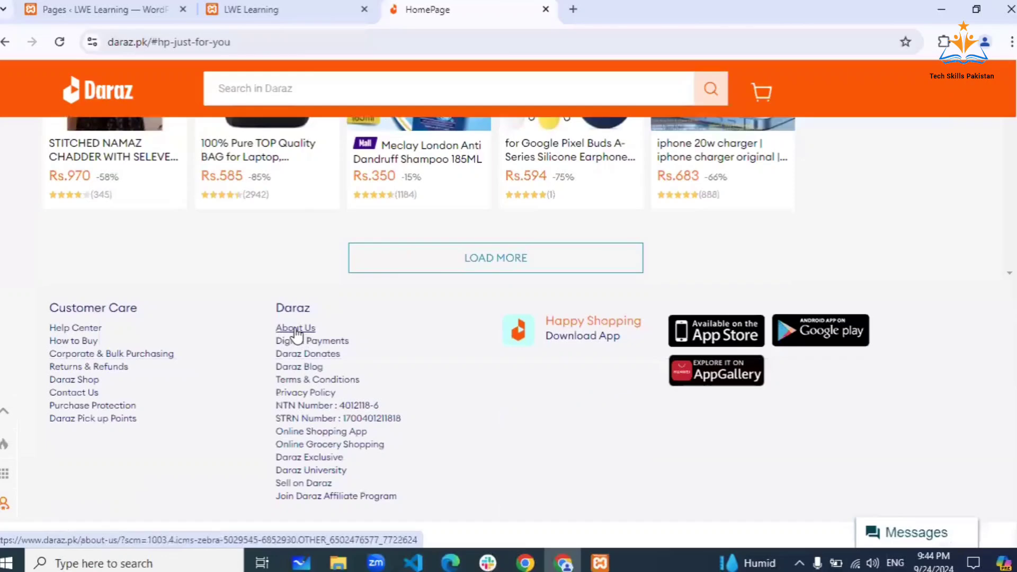
Open Daraz's About Us page from the footer and look through its sections, from Who we are to the footer.
left_click(296, 331)
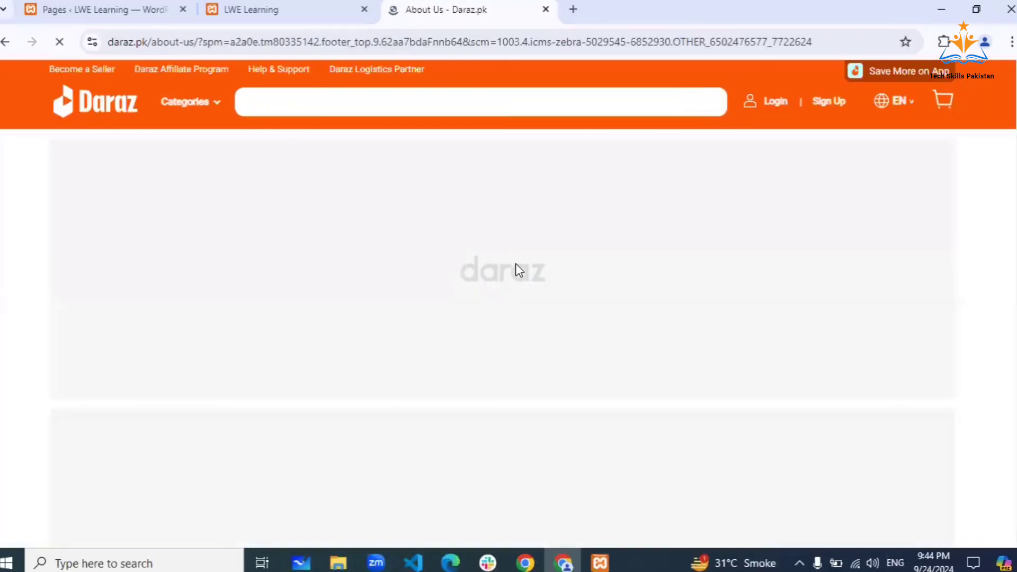
scroll(692, 307, "down", 6)
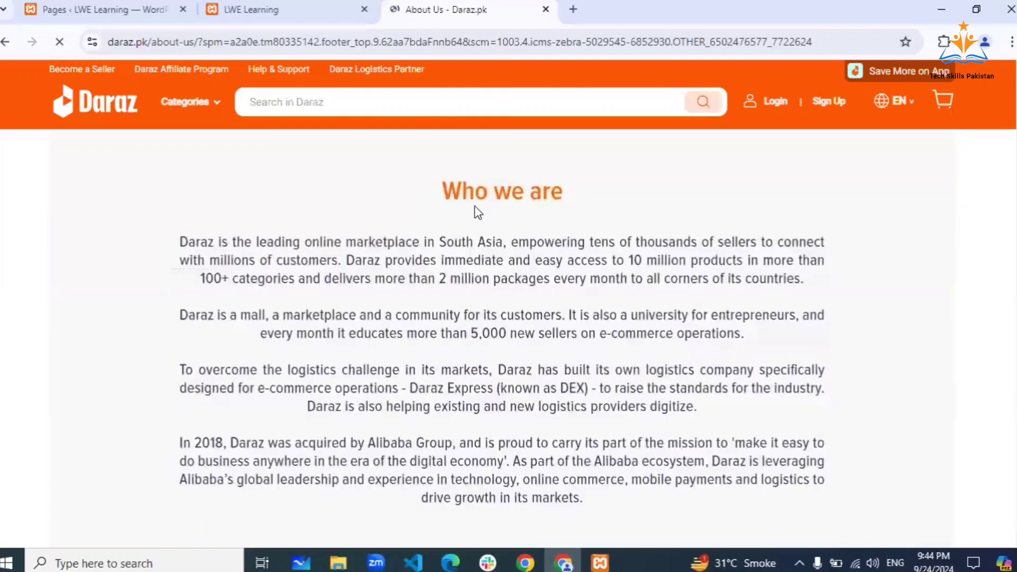
scroll(475, 210, "down", 10)
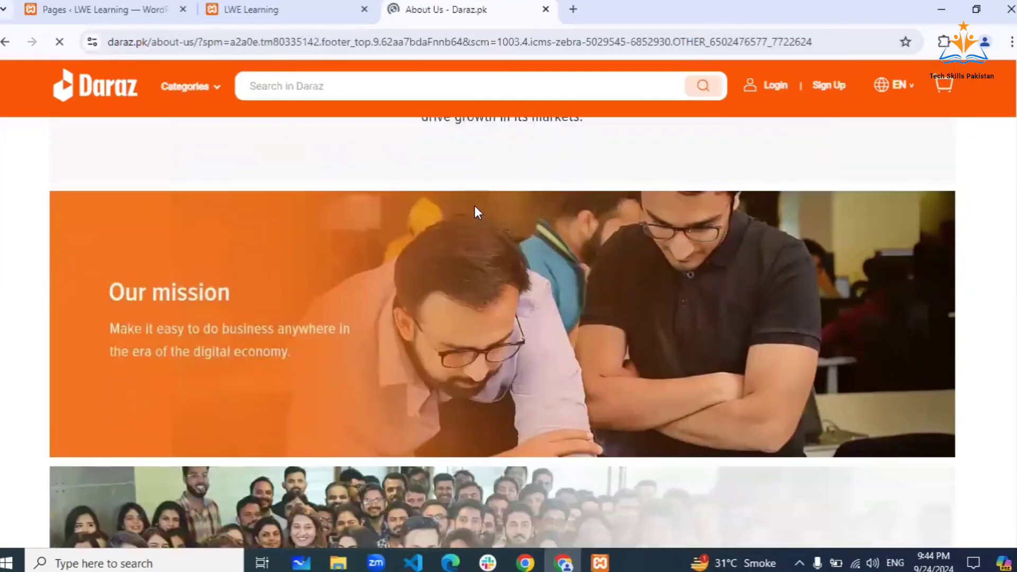
scroll(475, 208, "down", 10)
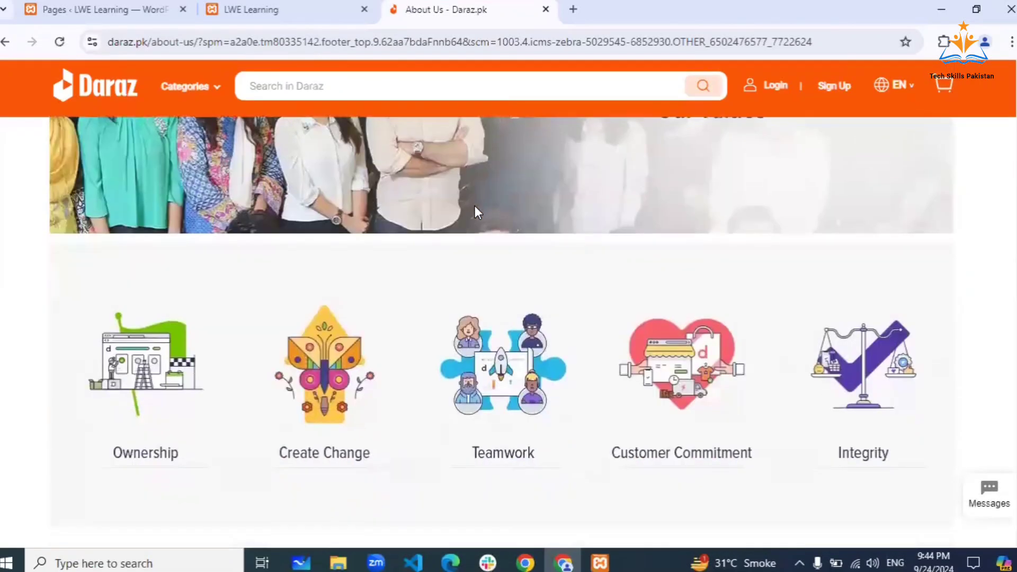
scroll(476, 211, "down", 14)
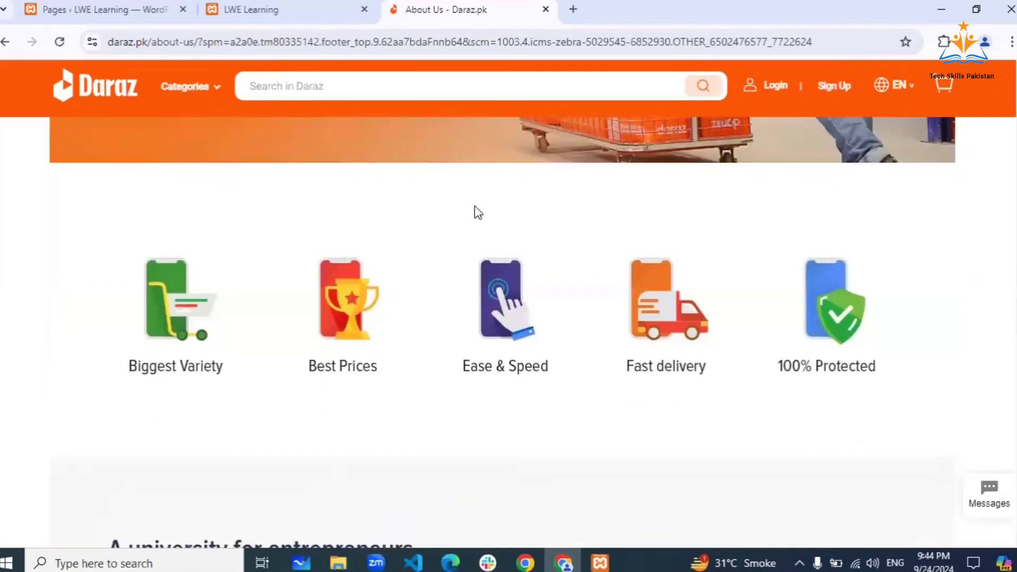
scroll(476, 212, "down", 7)
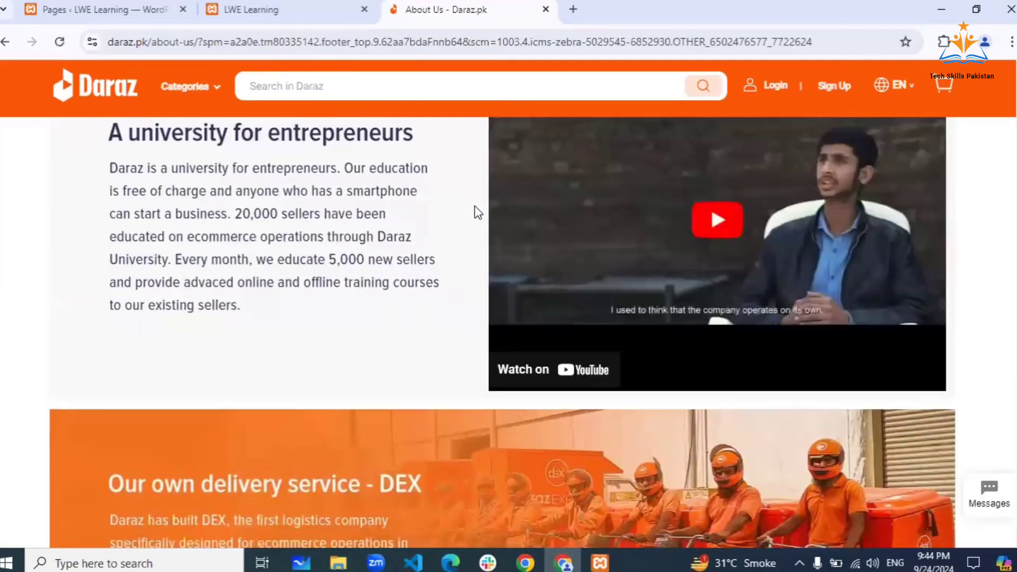
scroll(475, 208, "down", 6)
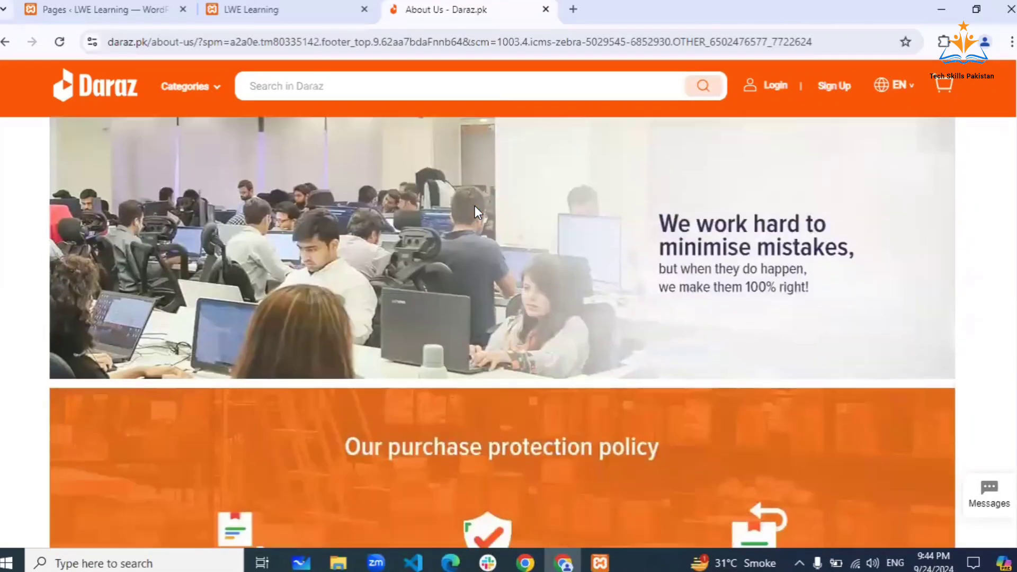
scroll(475, 208, "down", 14)
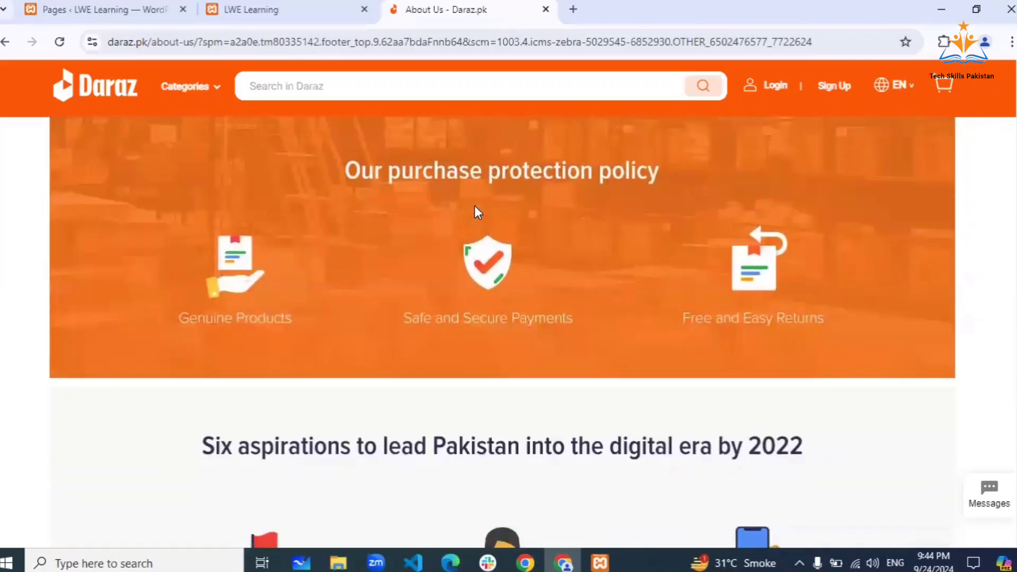
scroll(475, 206, "up", 15)
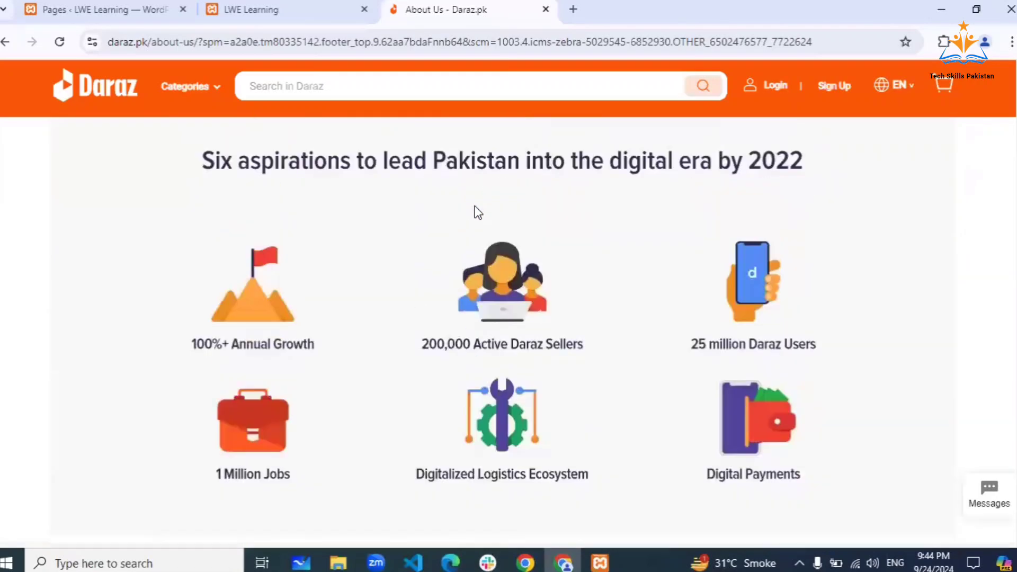
scroll(475, 205, "up", 10)
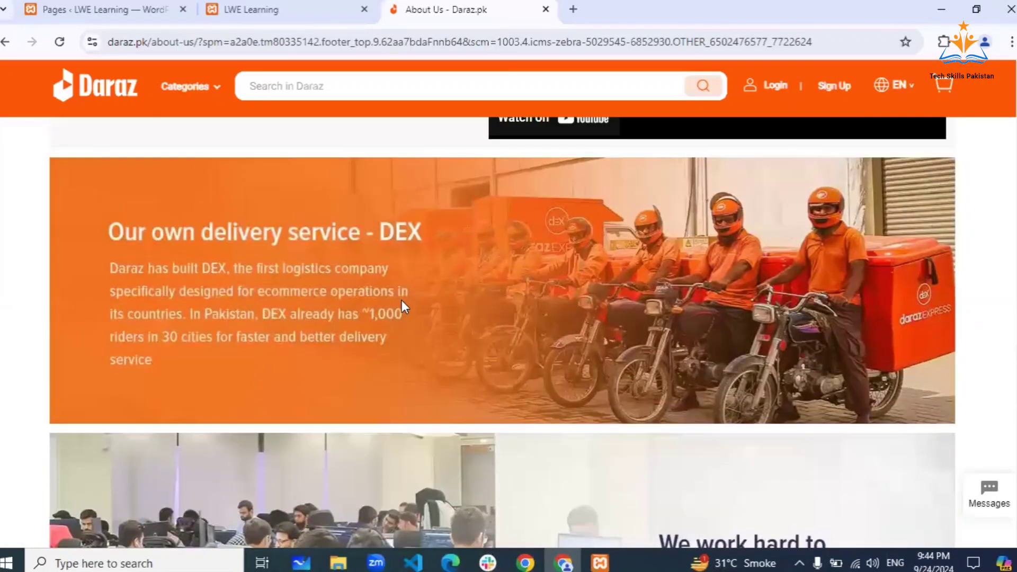
scroll(405, 308, "up", 12)
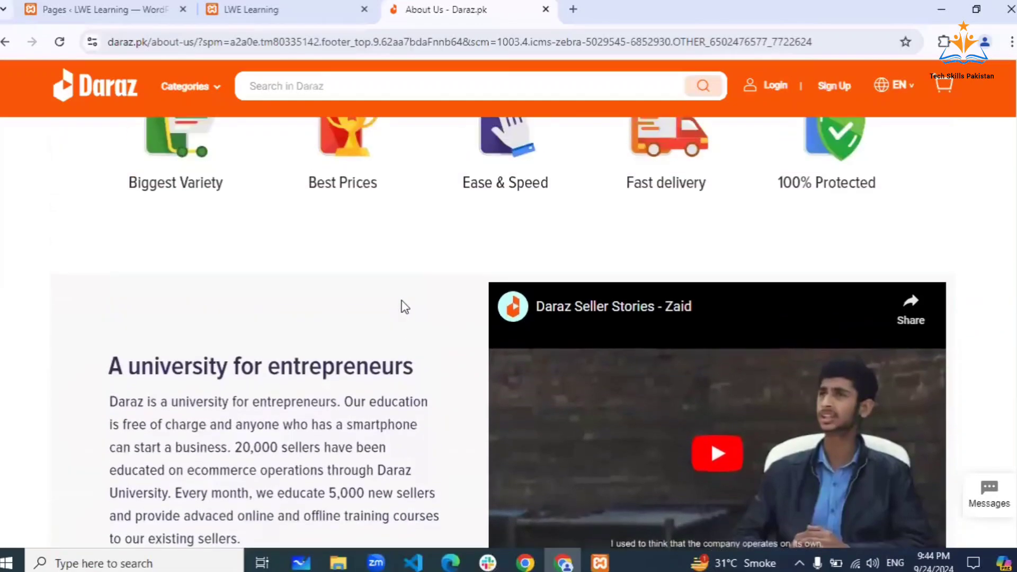
scroll(401, 300, "up", 6)
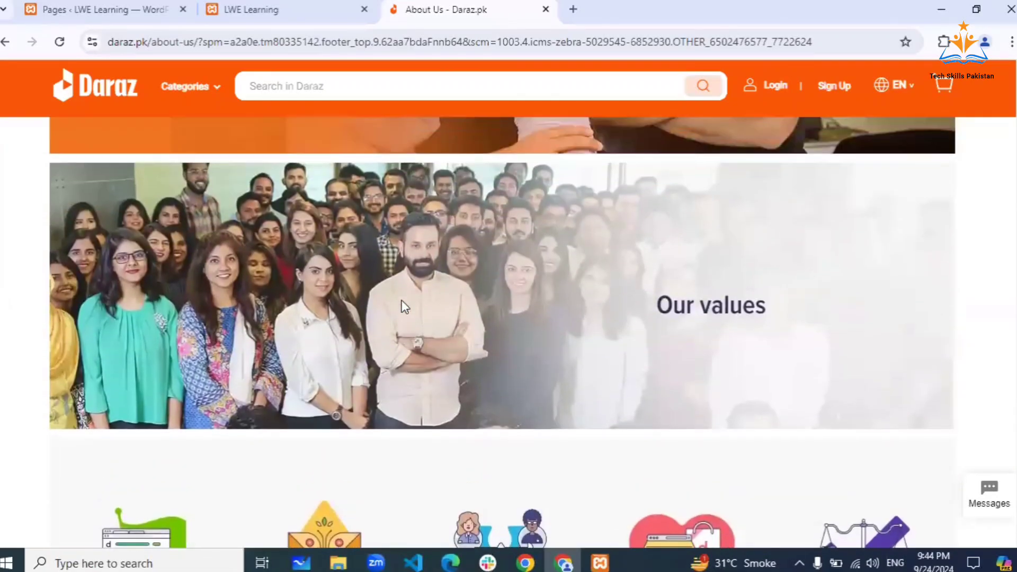
scroll(402, 300, "down", 15)
scroll(402, 300, "down", 10)
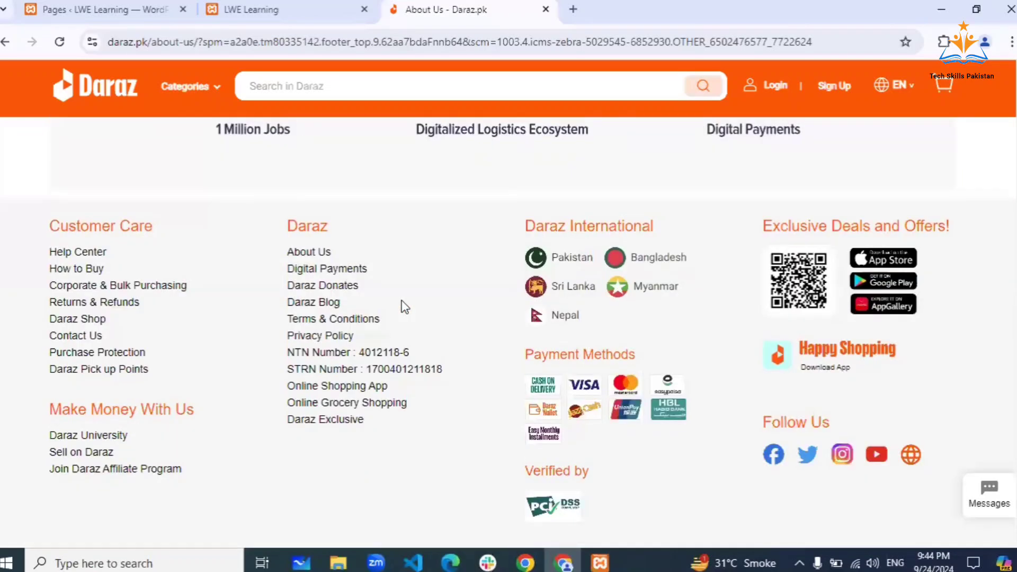
Open Daraz's Contact Us page, look over its help options, and return to the WordPress Pages list.
left_click(77, 339)
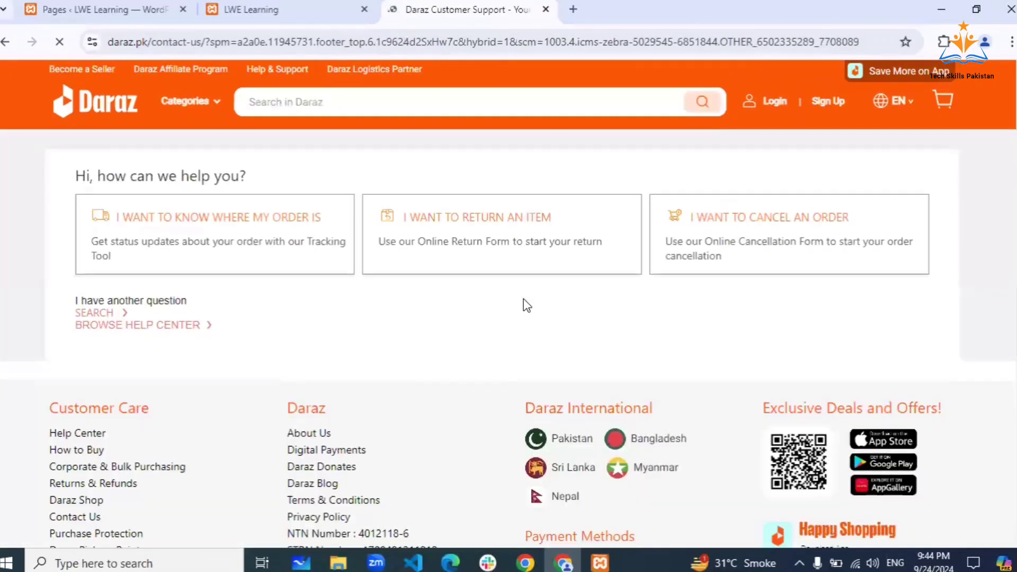
scroll(523, 297, "down", 3)
scroll(524, 298, "up", 3)
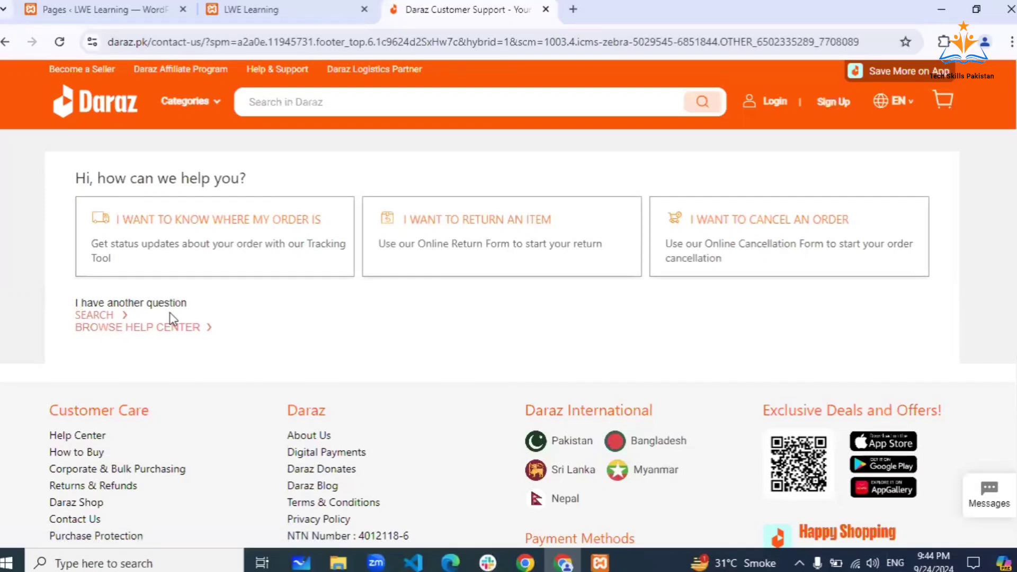
left_click(101, 9)
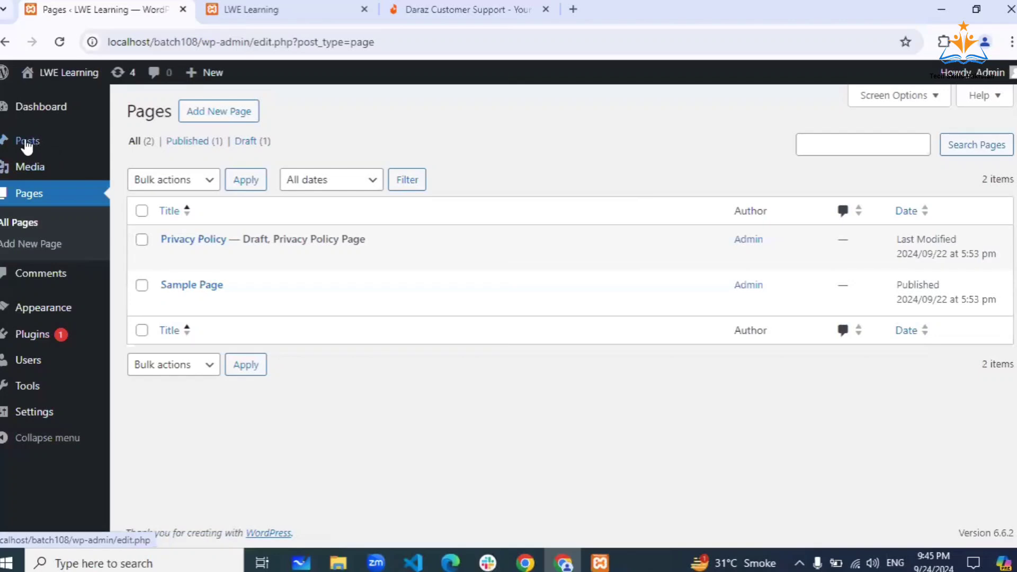
mouse_move(27, 144)
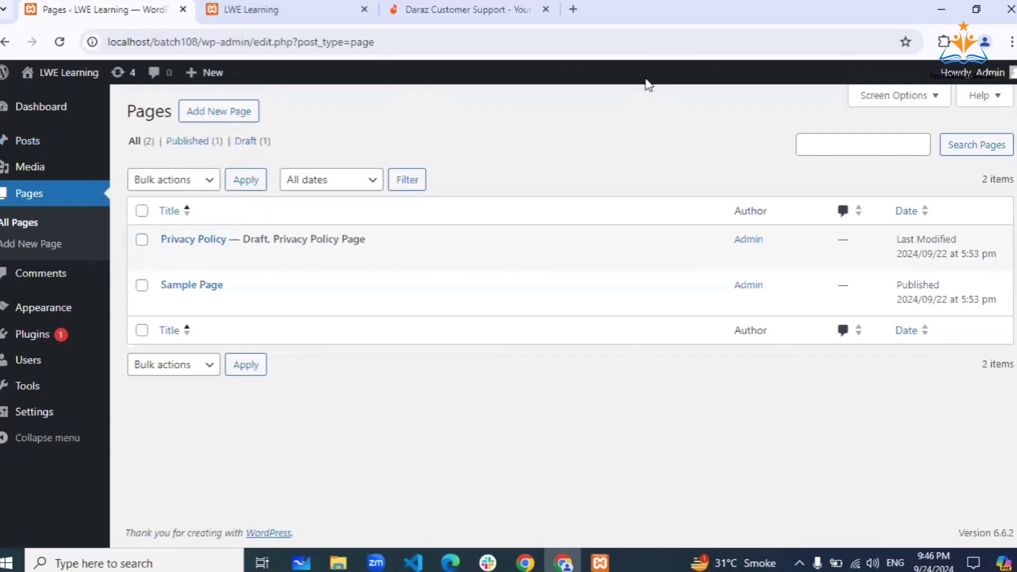
Load propakistani.pk in a new browser tab and look through its Latest News posts down to the Tech and Telecom section.
left_click(575, 10)
type("propakistani.pk")
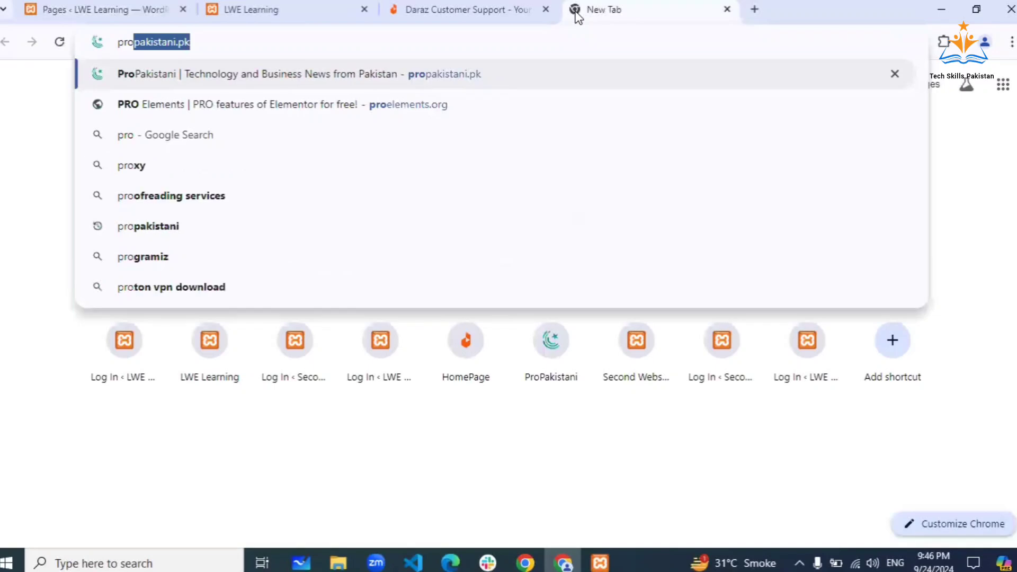
key("Return")
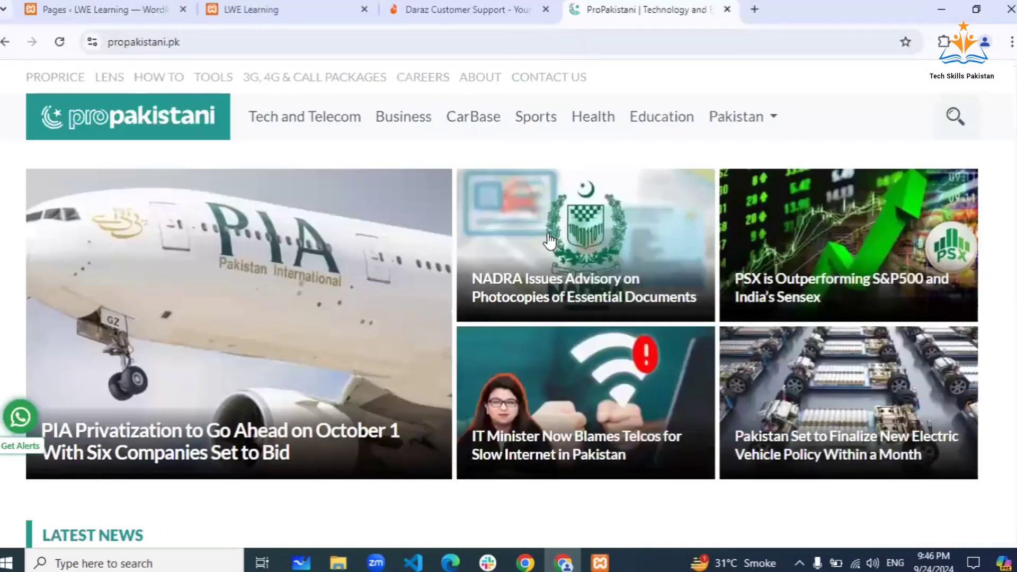
scroll(549, 236, "down", 9)
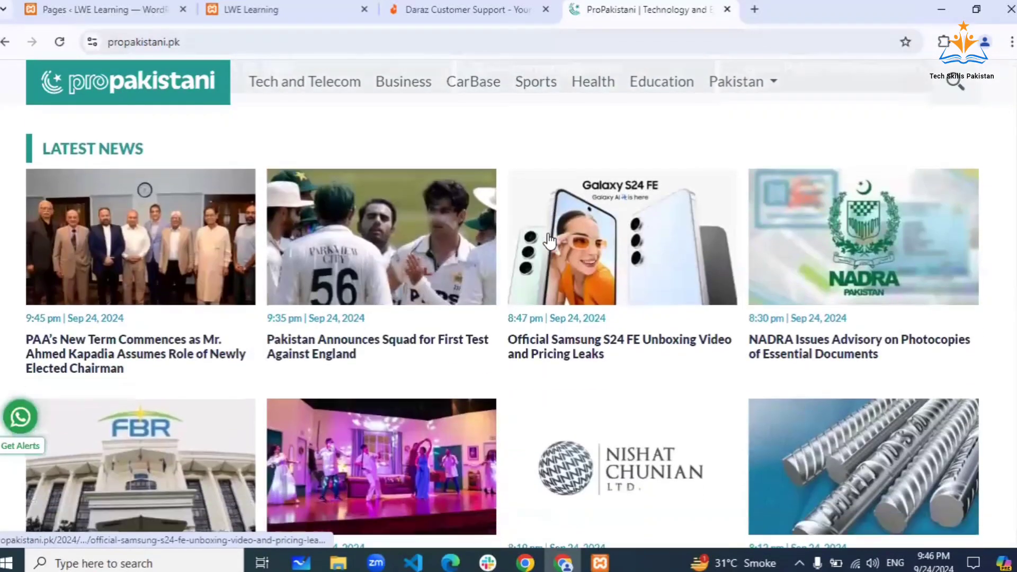
scroll(550, 242, "down", 3)
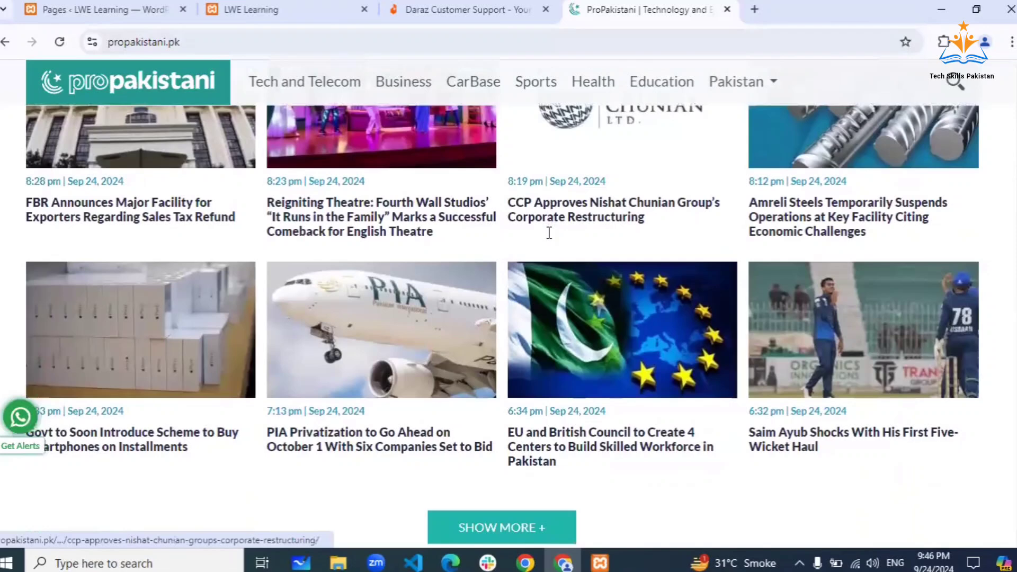
scroll(549, 234, "down", 3)
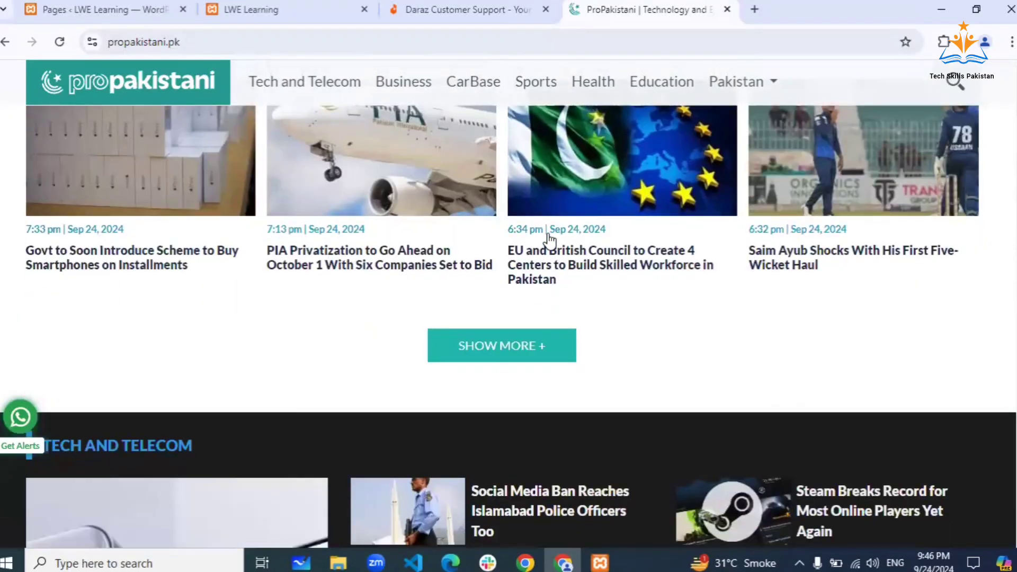
Compare the publish times of the four ProPakistani Latest News posts in the row starting with the FBR story, highlighting each time.
scroll(640, 295, "up", 3)
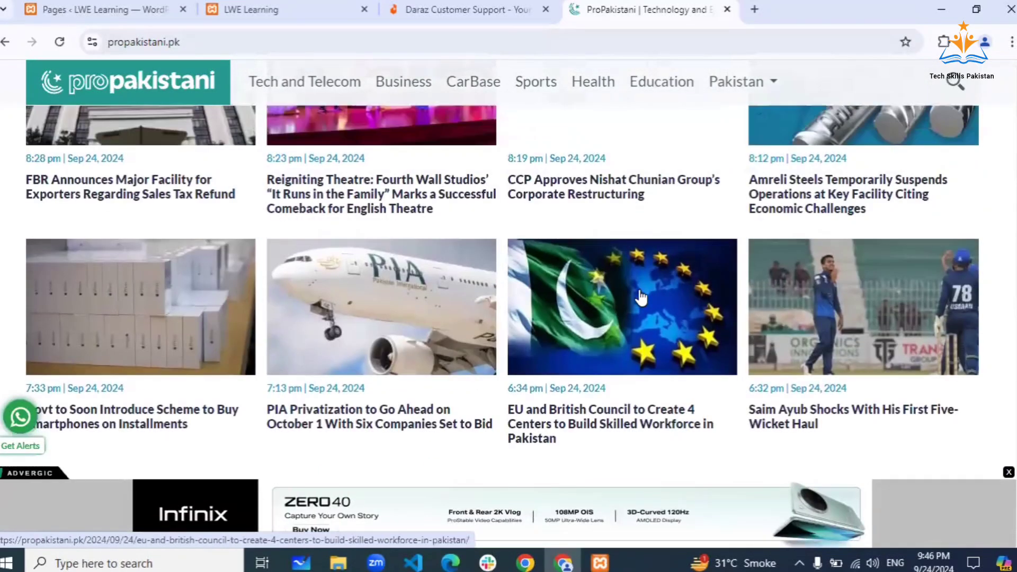
scroll(641, 296, "up", 1)
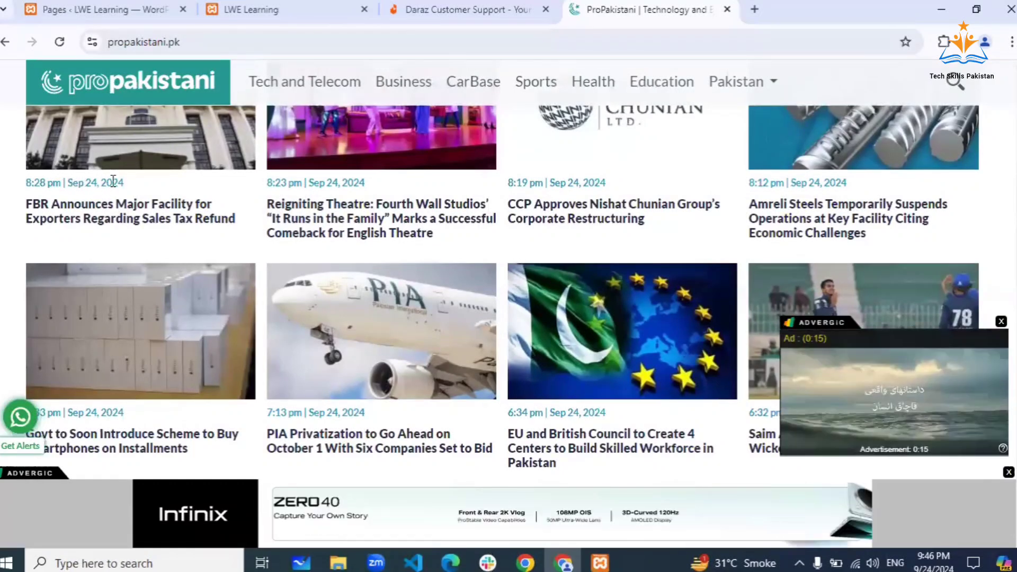
left_click_drag(113, 181, 47, 181)
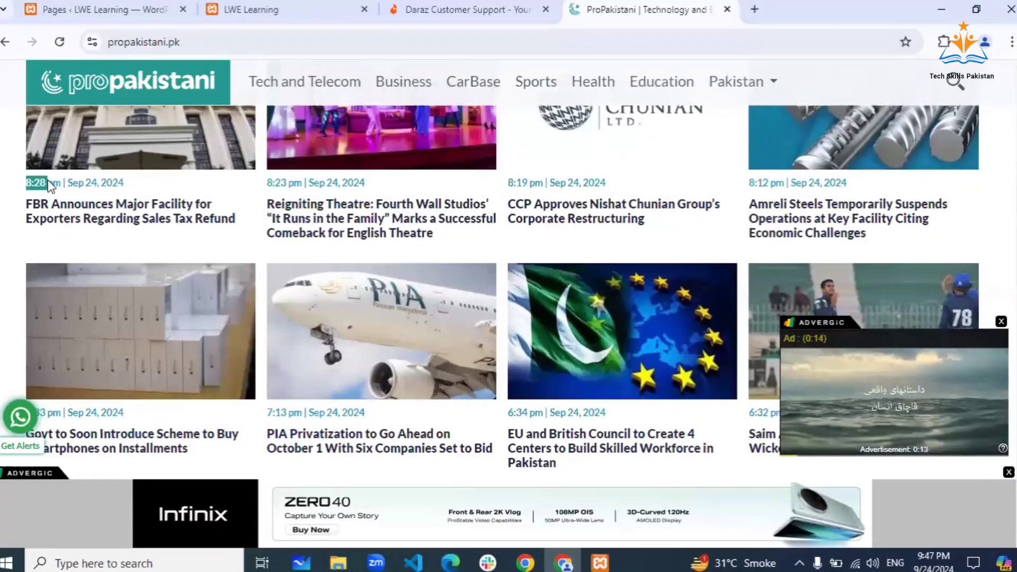
left_click_drag(288, 183, 275, 181)
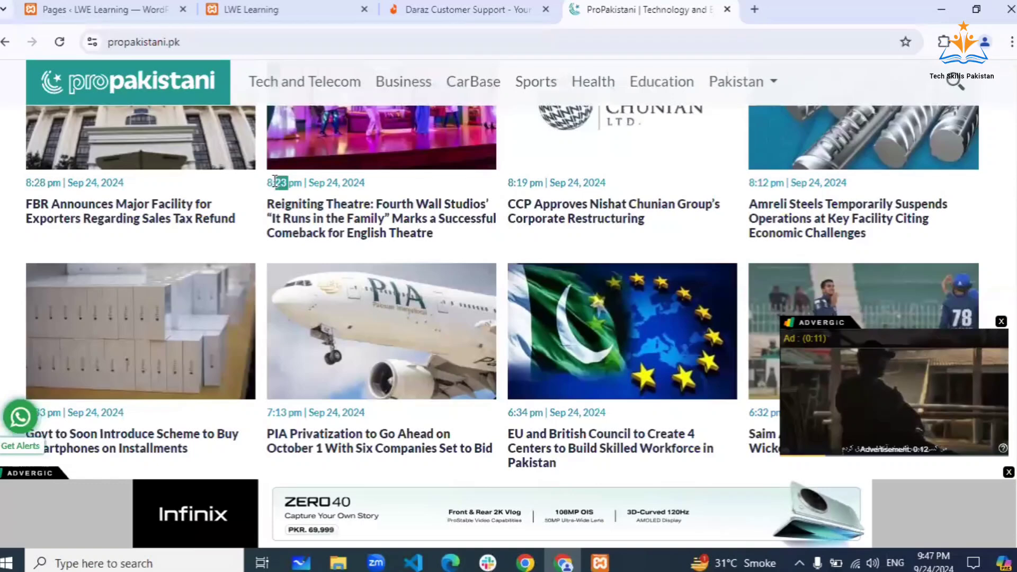
left_click_drag(528, 182, 513, 184)
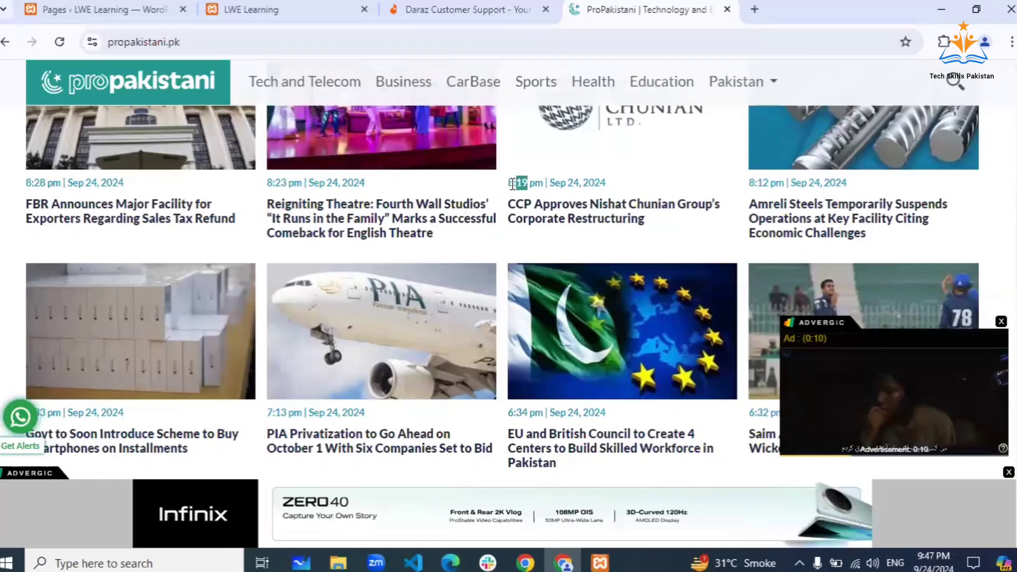
left_click_drag(770, 183, 755, 182)
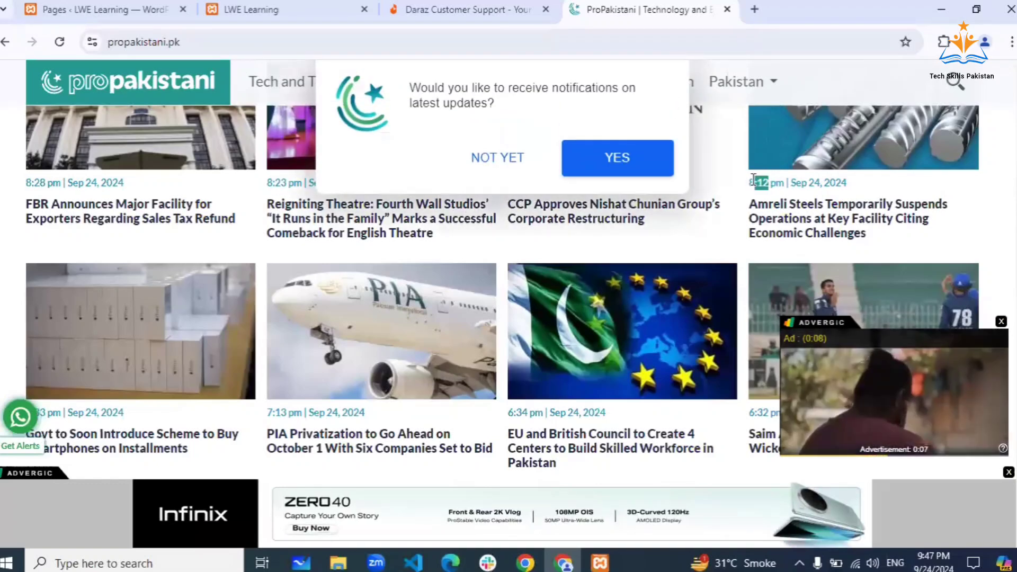
Decline ProPakistani's notification request and look over the last row of Latest News posts.
left_click(510, 161)
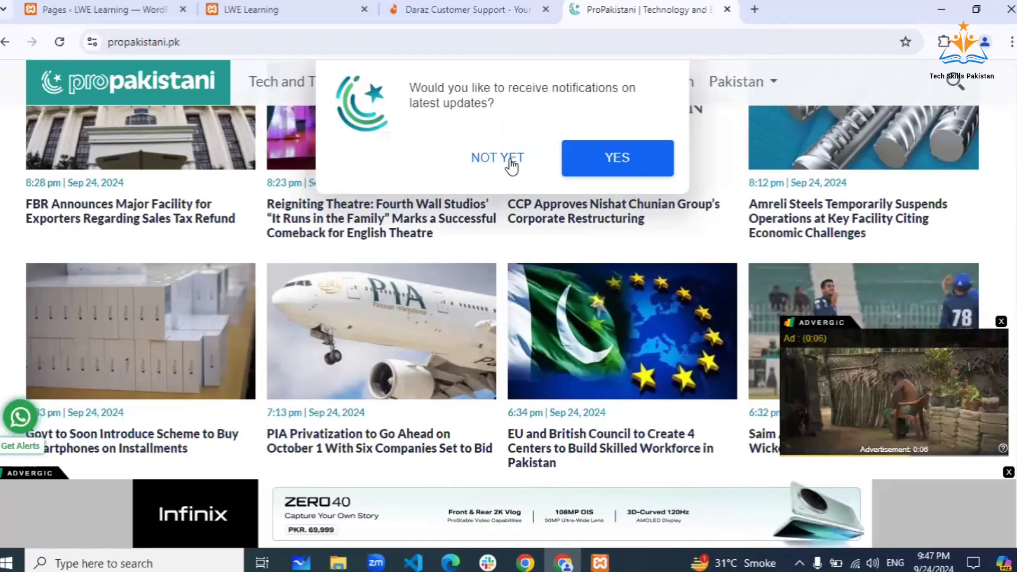
scroll(751, 232, "down", 5)
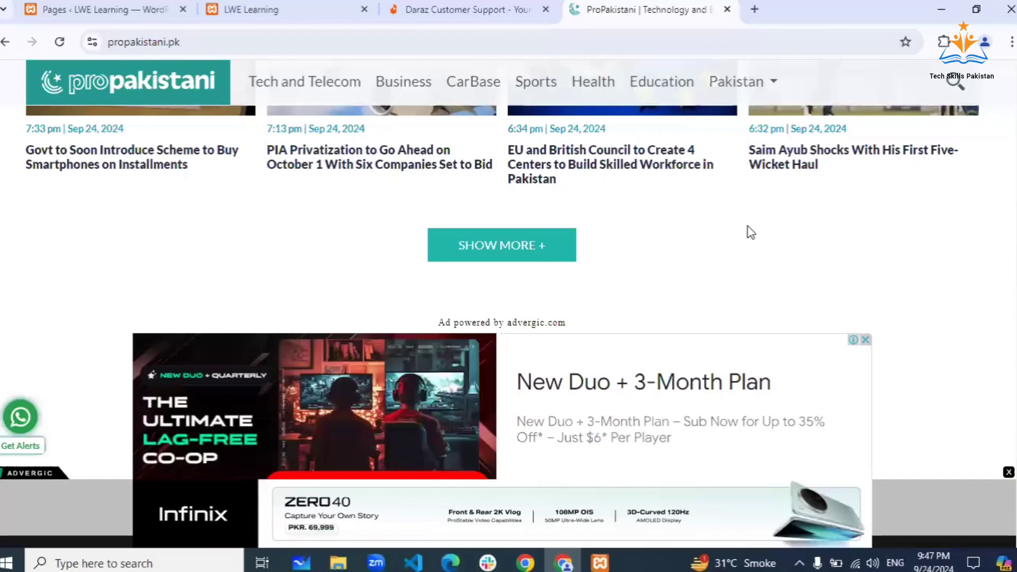
scroll(748, 226, "up", 1)
scroll(749, 226, "up", 5)
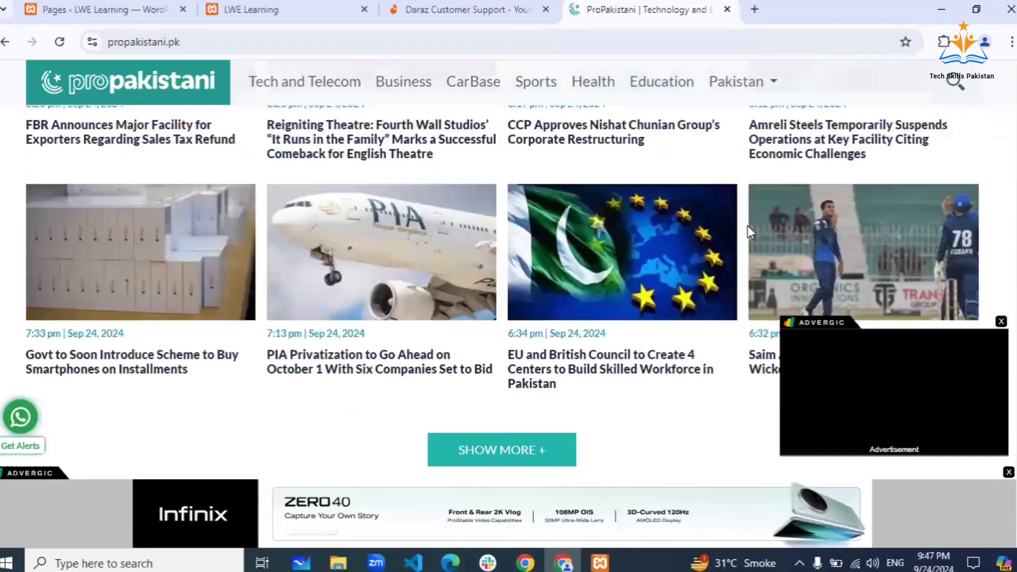
Load wpbeginner.com in a new browser tab and look over the upper part of its home page.
left_click(764, 14)
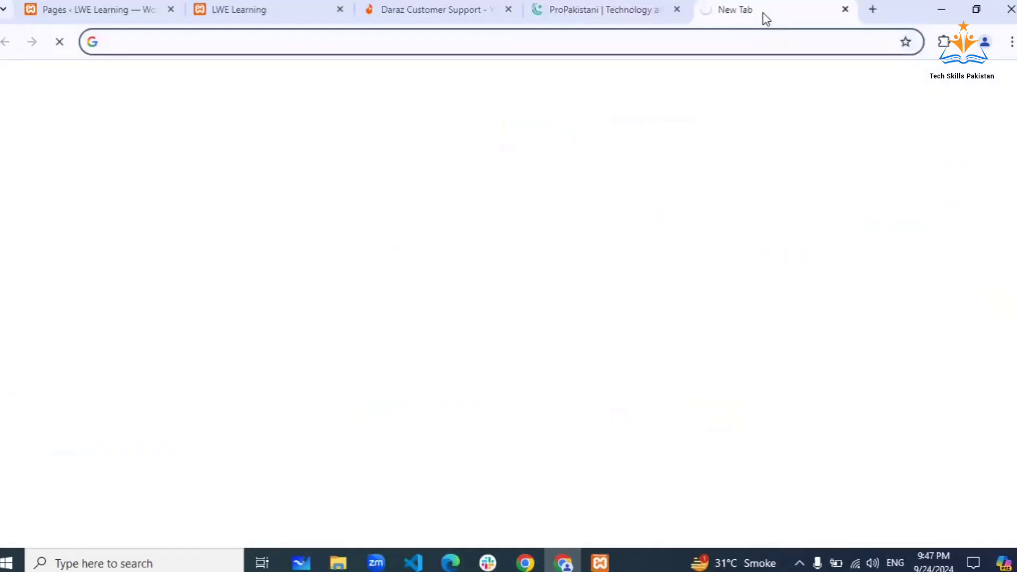
type("wp")
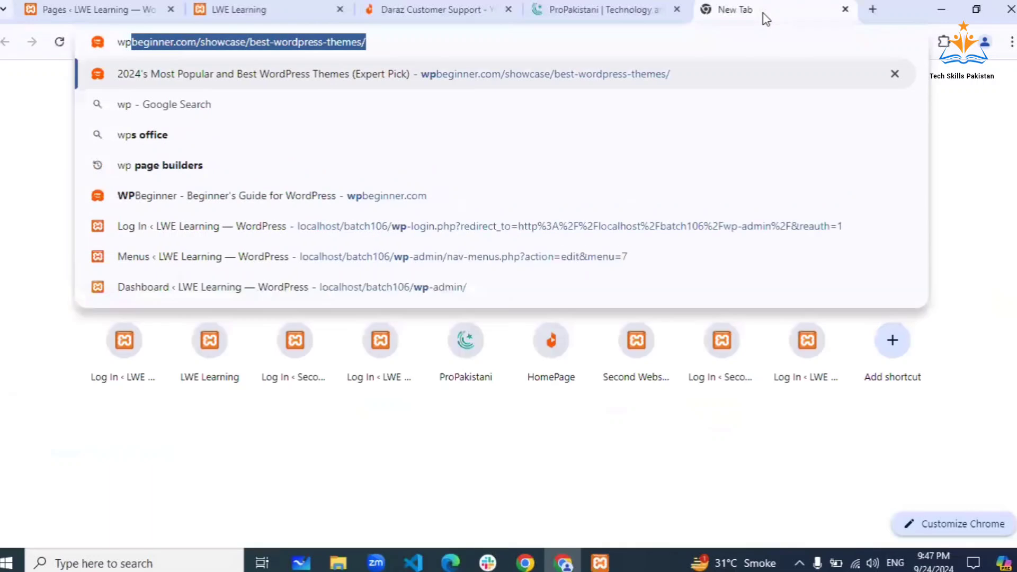
key("Return")
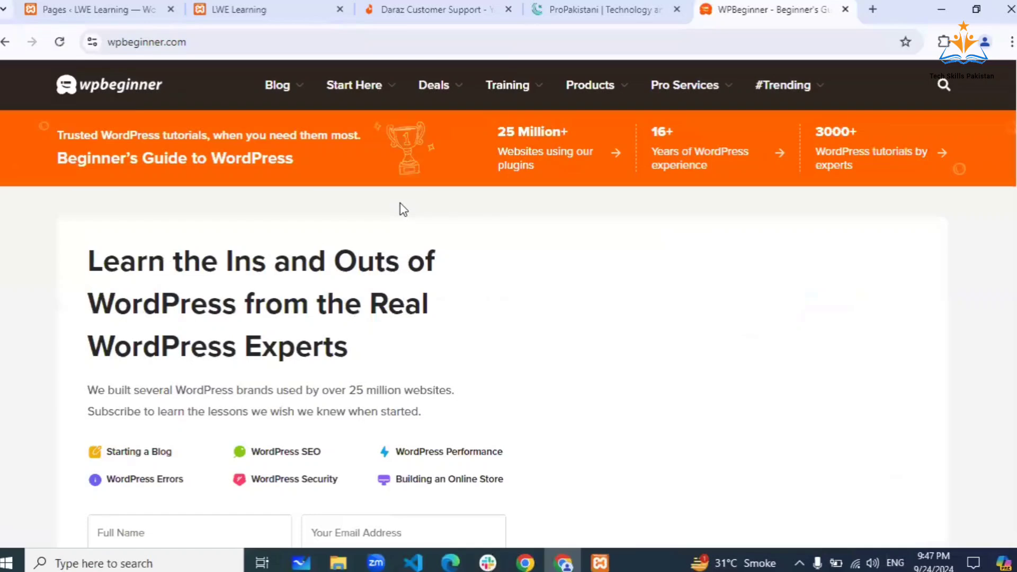
scroll(400, 203, "down", 1)
scroll(401, 202, "down", 3)
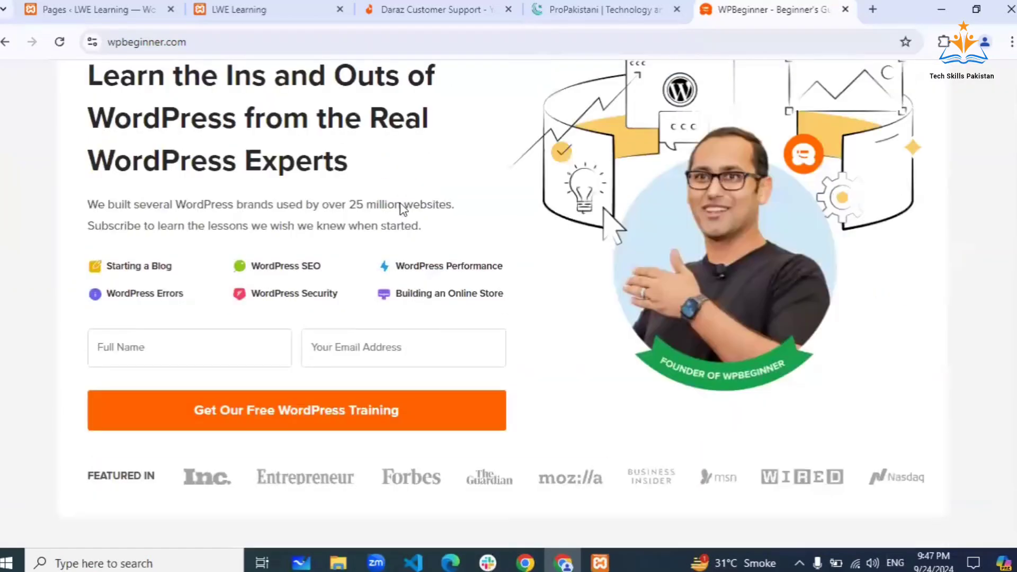
scroll(403, 206, "up", 4)
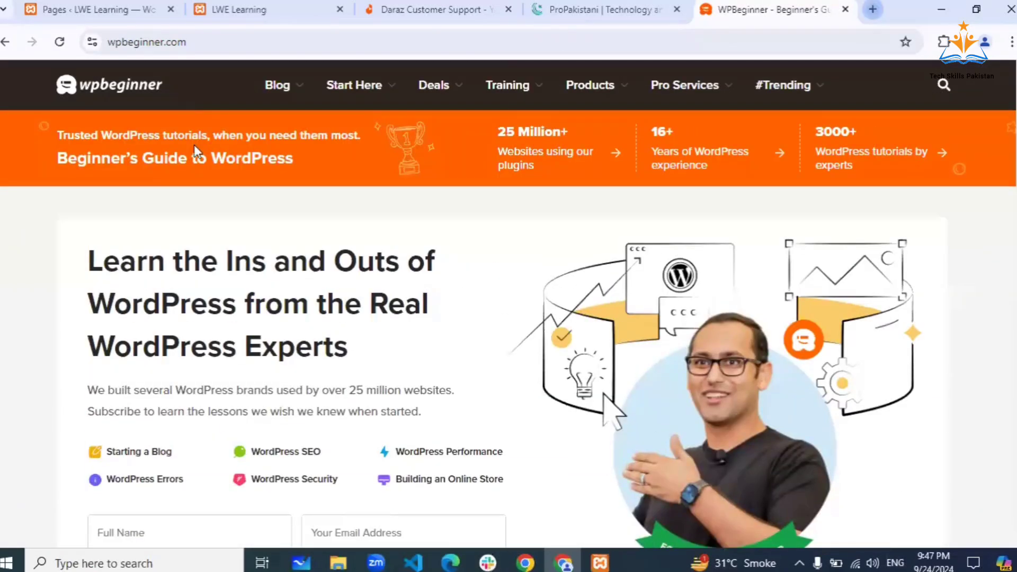
Search Google for "tech" in a new browser tab.
key("ctrl+t")
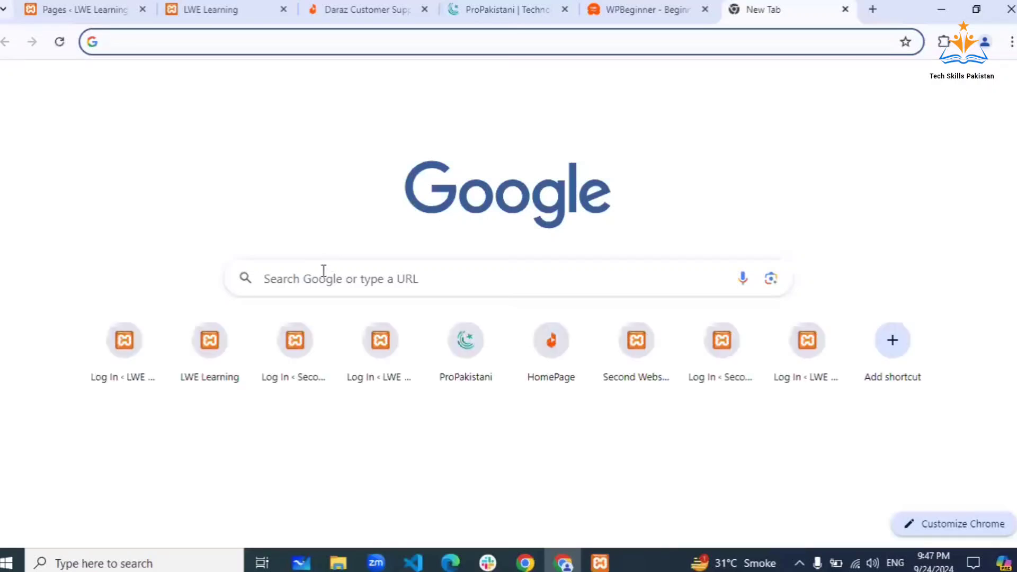
left_click(322, 276)
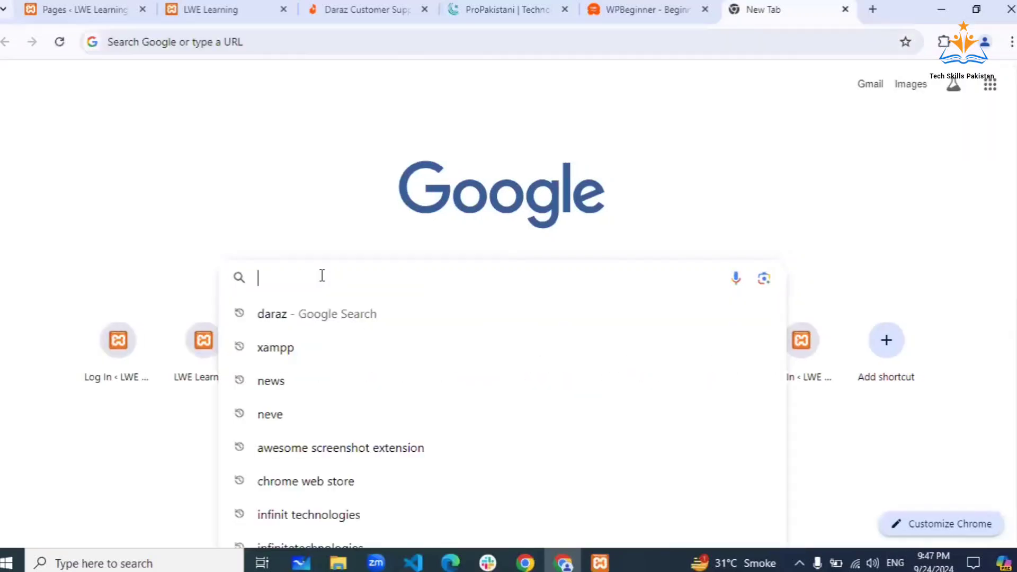
type("tec")
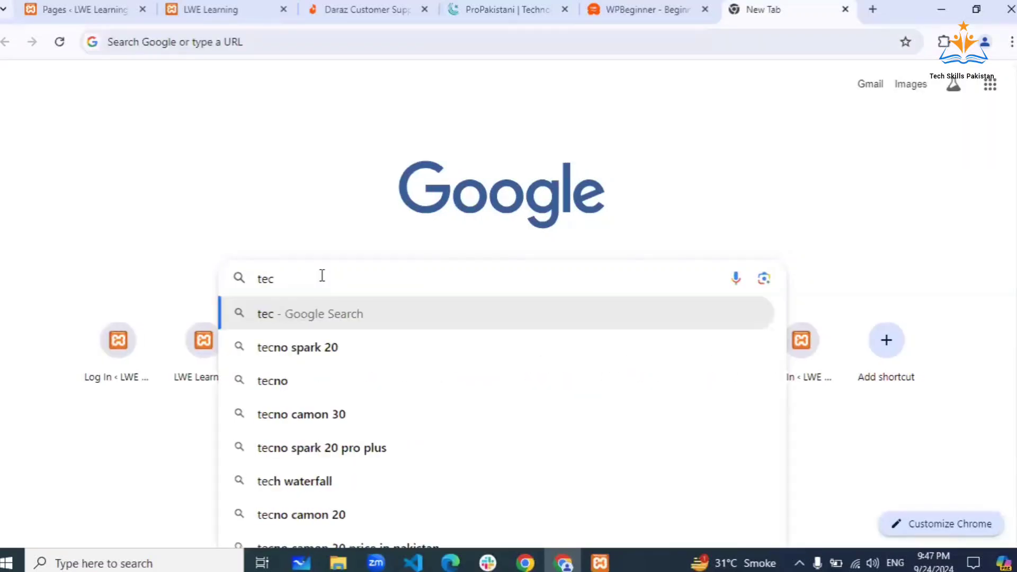
key("Return")
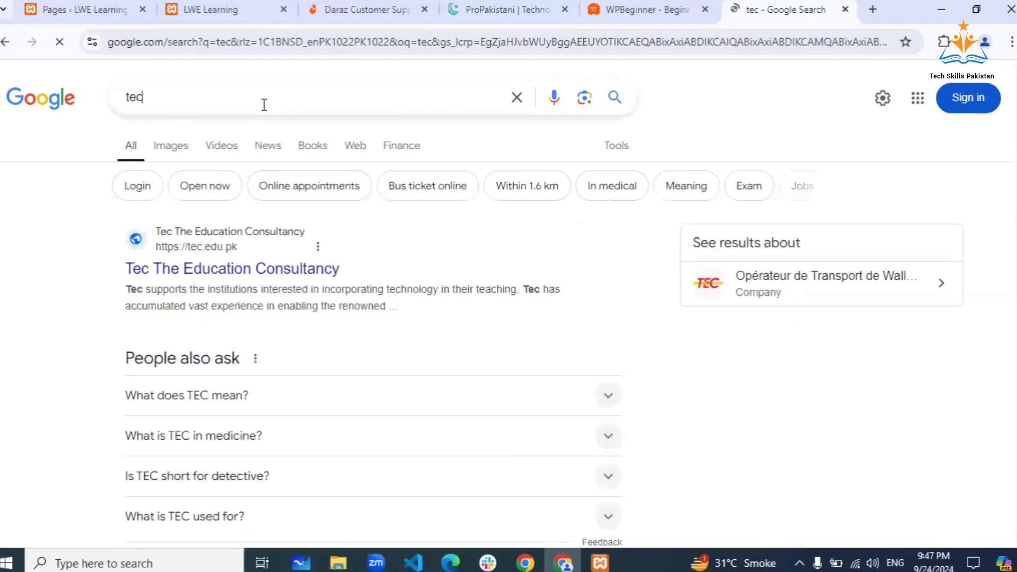
type("h")
key("Return")
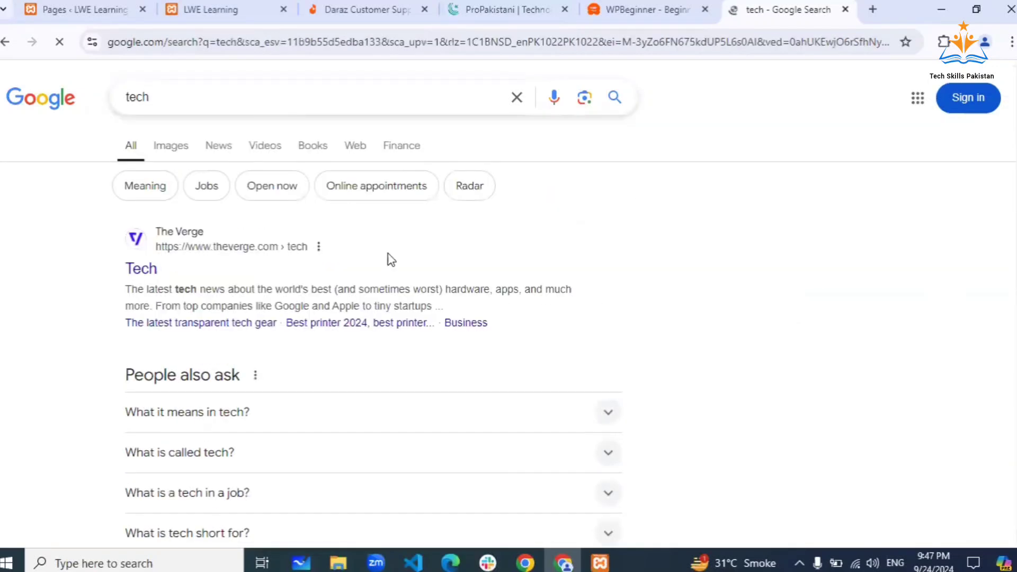
Look through the "tech" search results and open the TechCrunch website.
scroll(388, 260, "down", 7)
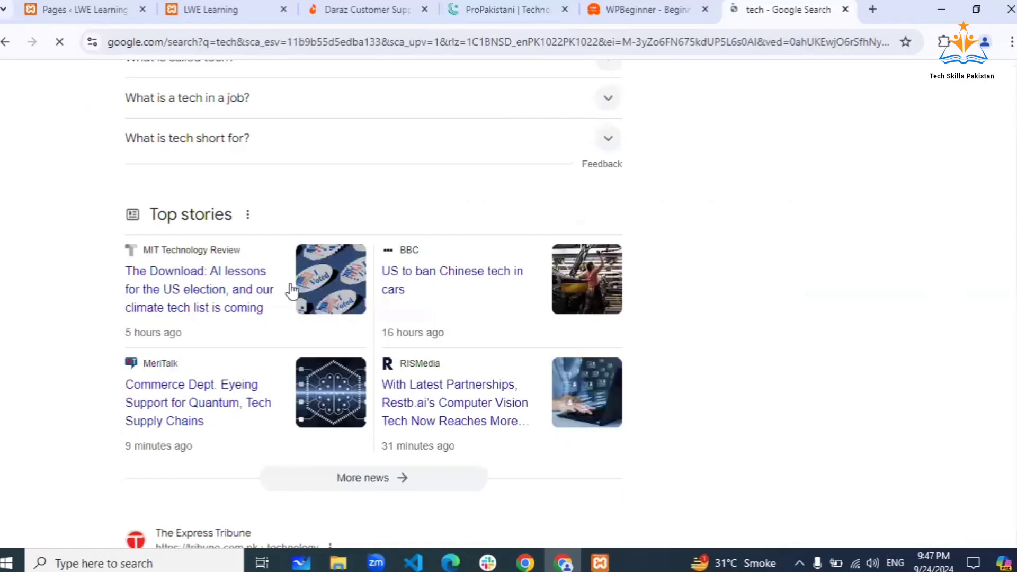
scroll(234, 294, "down", 5)
scroll(225, 292, "down", 3)
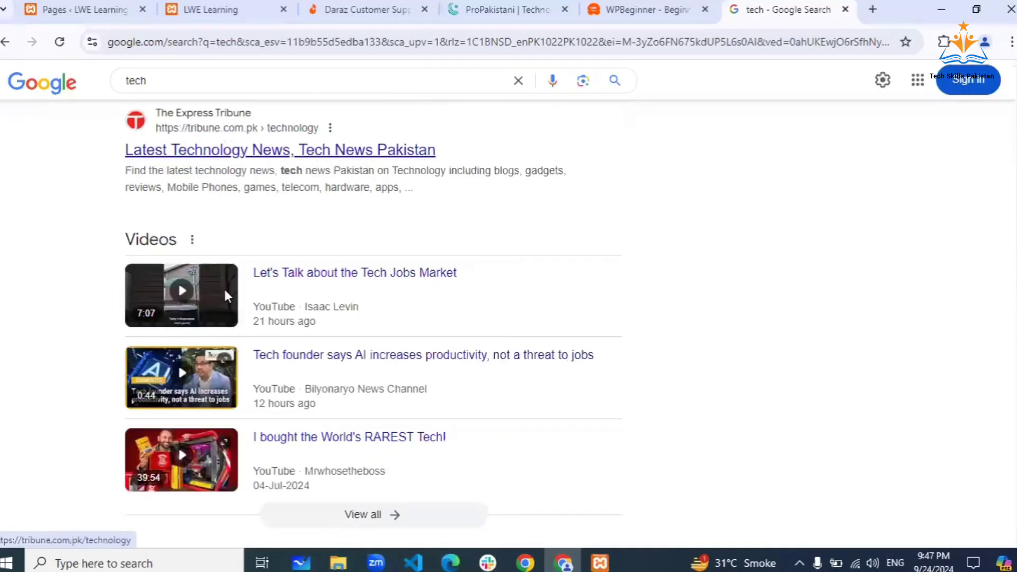
scroll(224, 287, "down", 6)
scroll(189, 192, "down", 1)
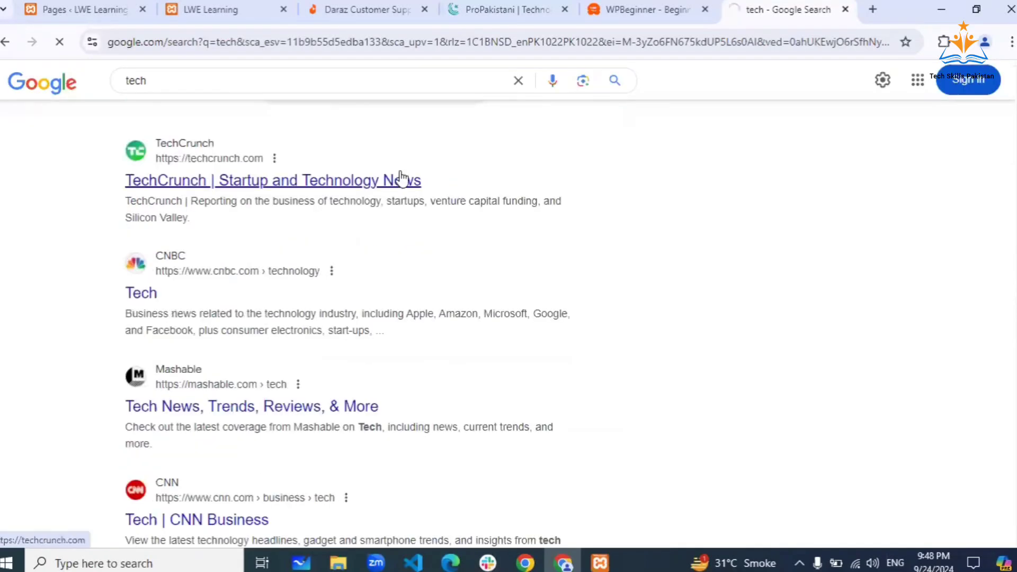
left_click(421, 180)
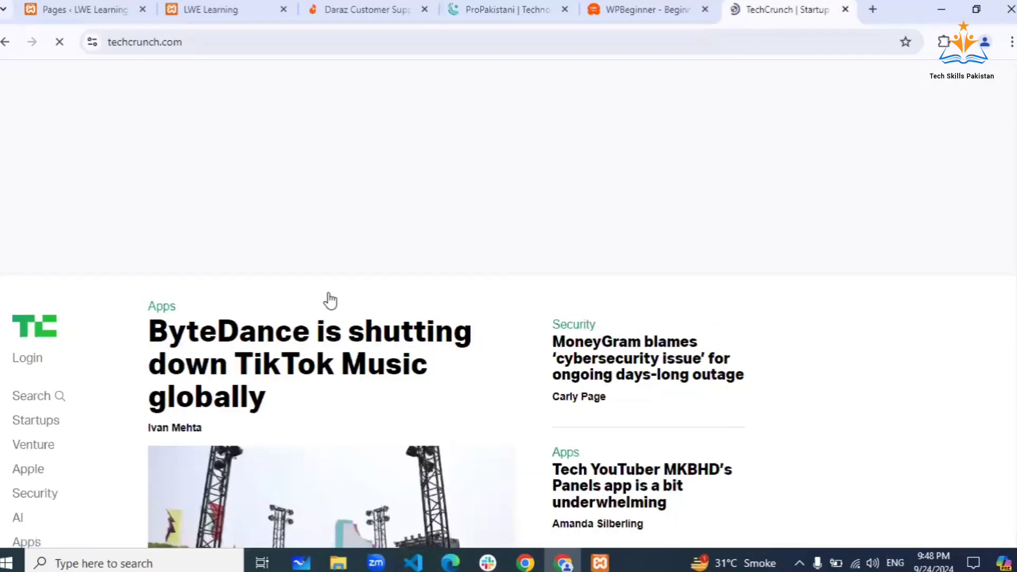
Look through TechCrunch's home page, from the lead stories and The Latest posts down to the footer links.
scroll(330, 301, "down", 5)
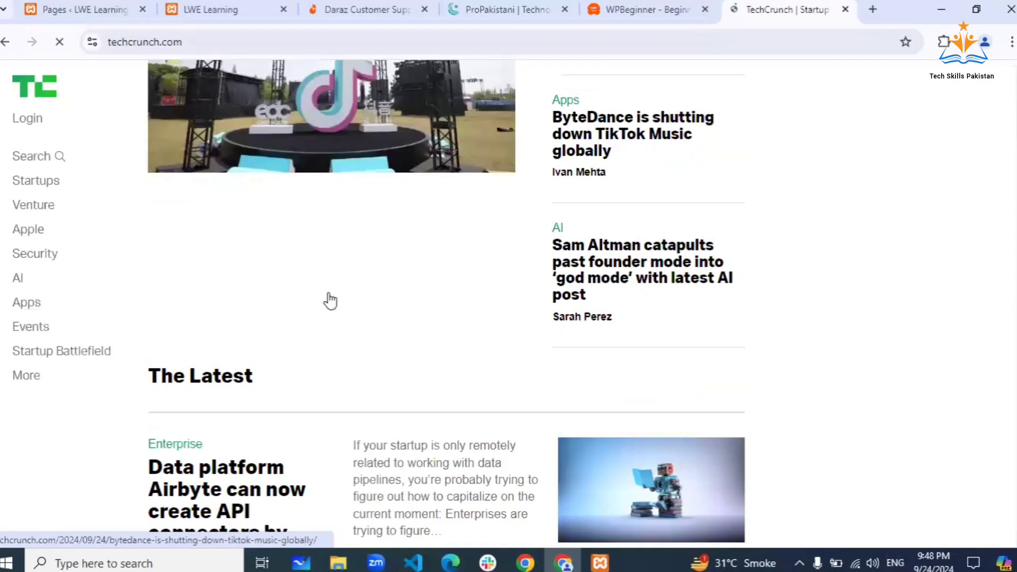
scroll(329, 300, "down", 5)
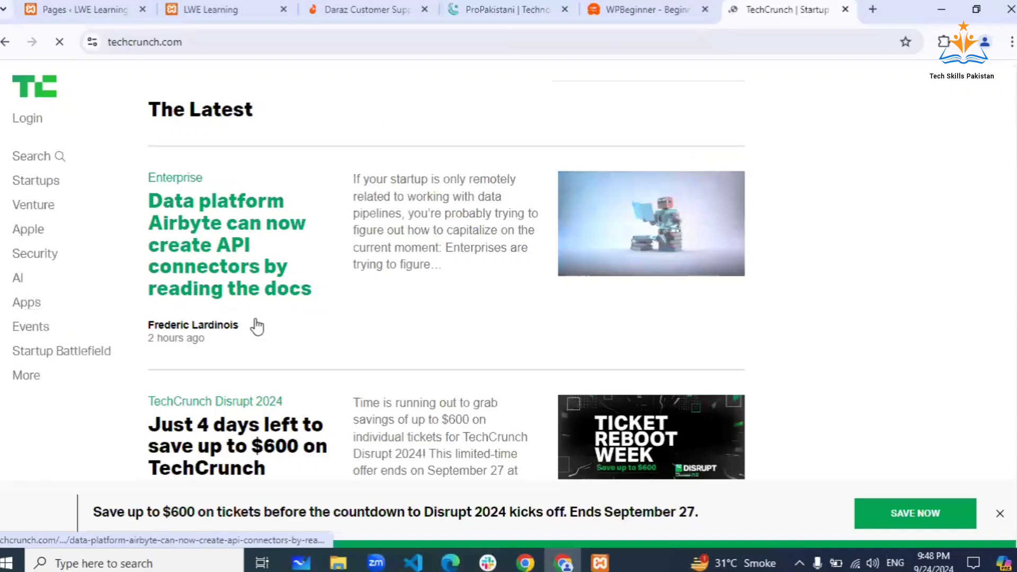
scroll(257, 326, "down", 15)
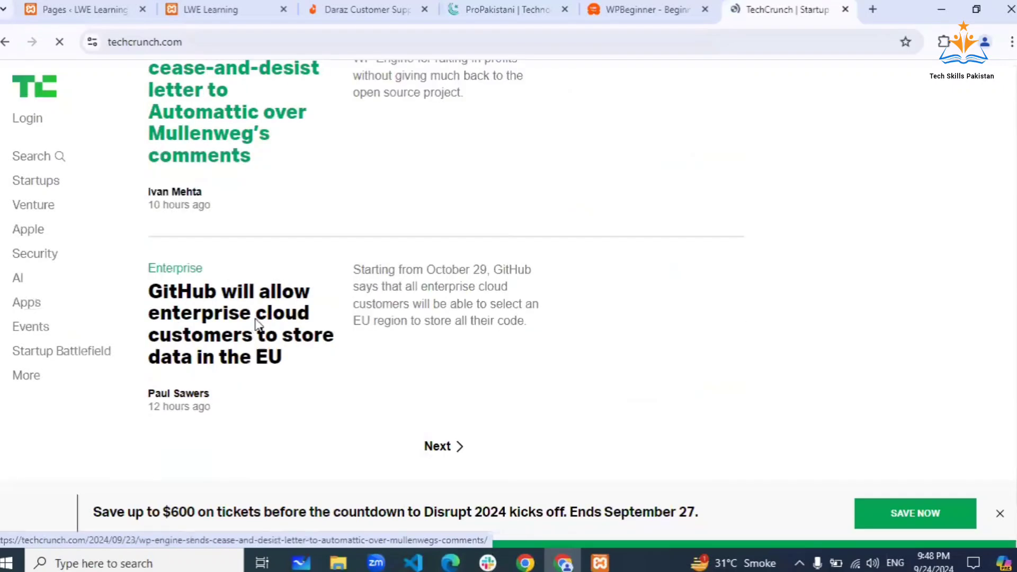
scroll(257, 324, "down", 5)
scroll(259, 325, "up", 2)
scroll(258, 325, "down", 2)
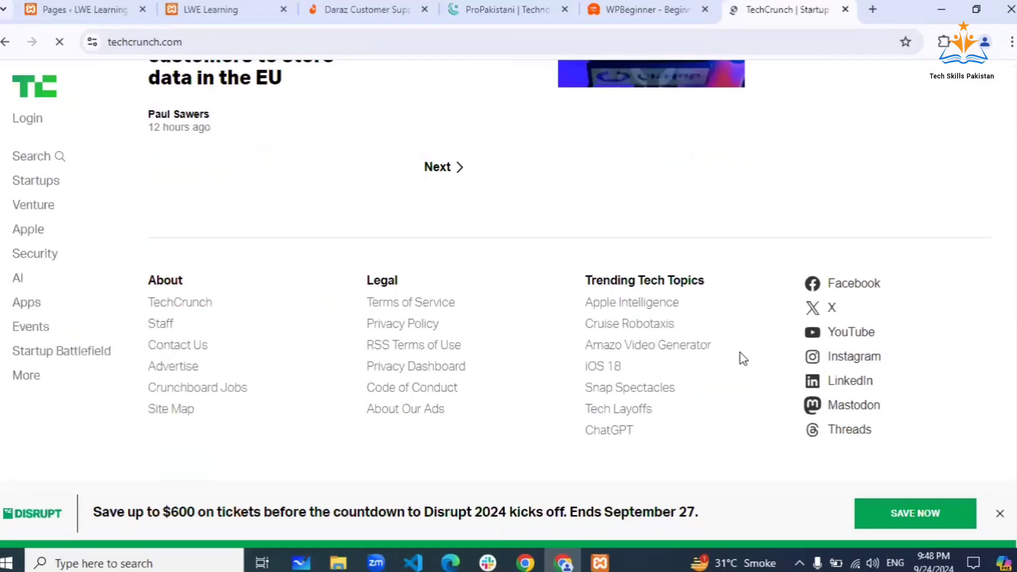
scroll(743, 359, "up", 5)
scroll(742, 359, "up", 4)
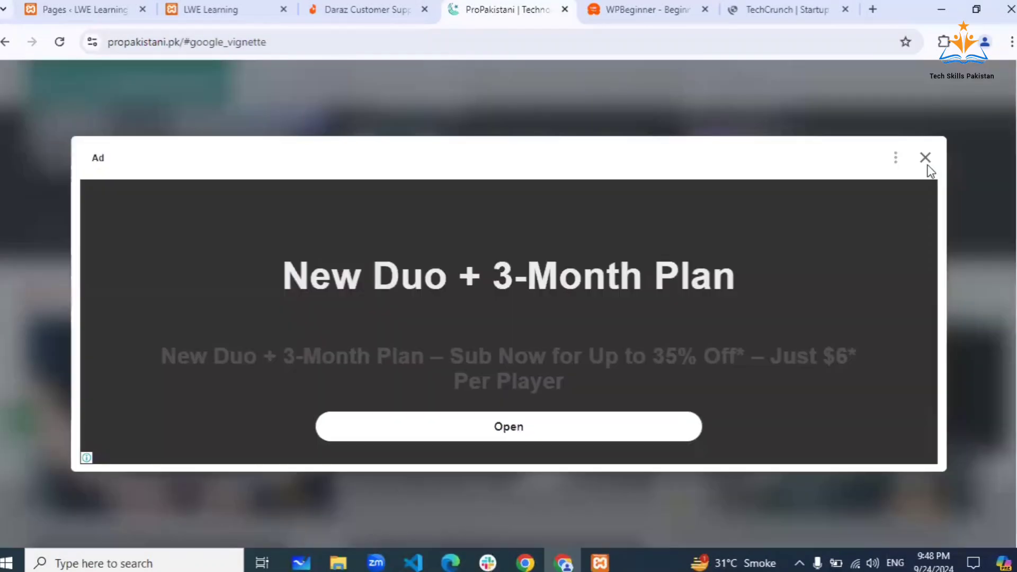
Close the full-page ad and the floating video ad covering ProPakistani's home page.
left_click(927, 164)
scroll(457, 344, "down", 2)
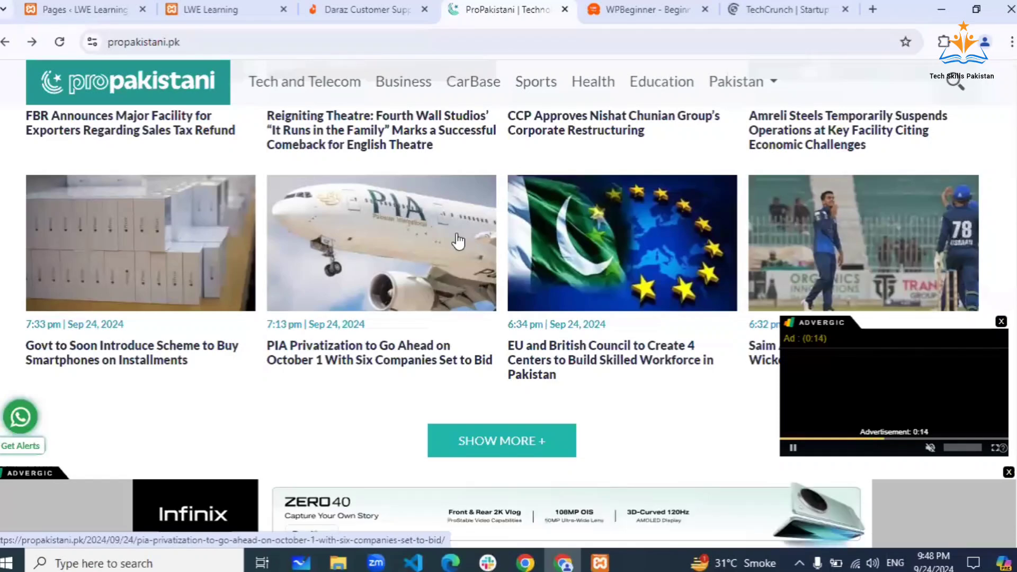
scroll(457, 239, "up", 1)
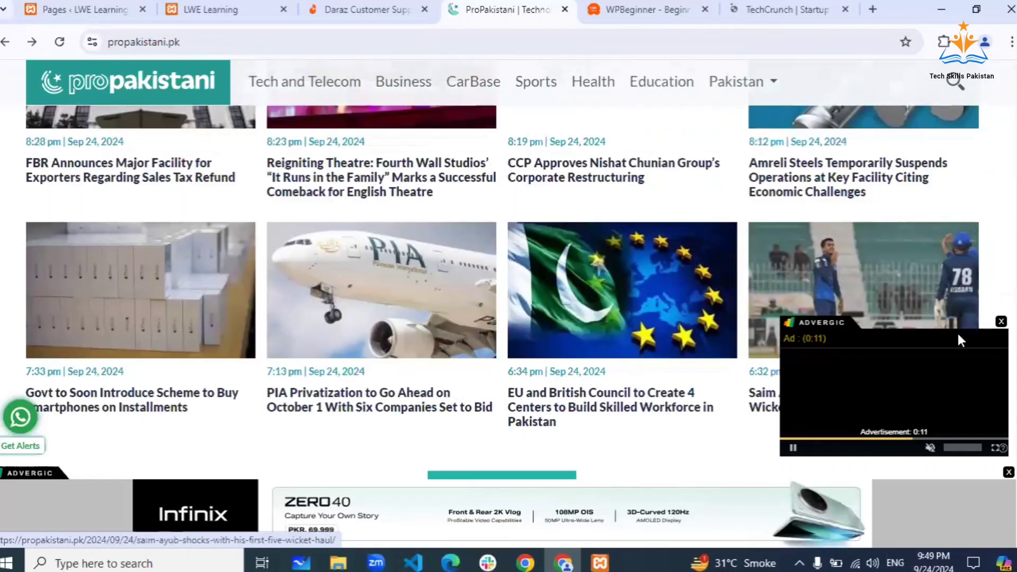
left_click(1000, 326)
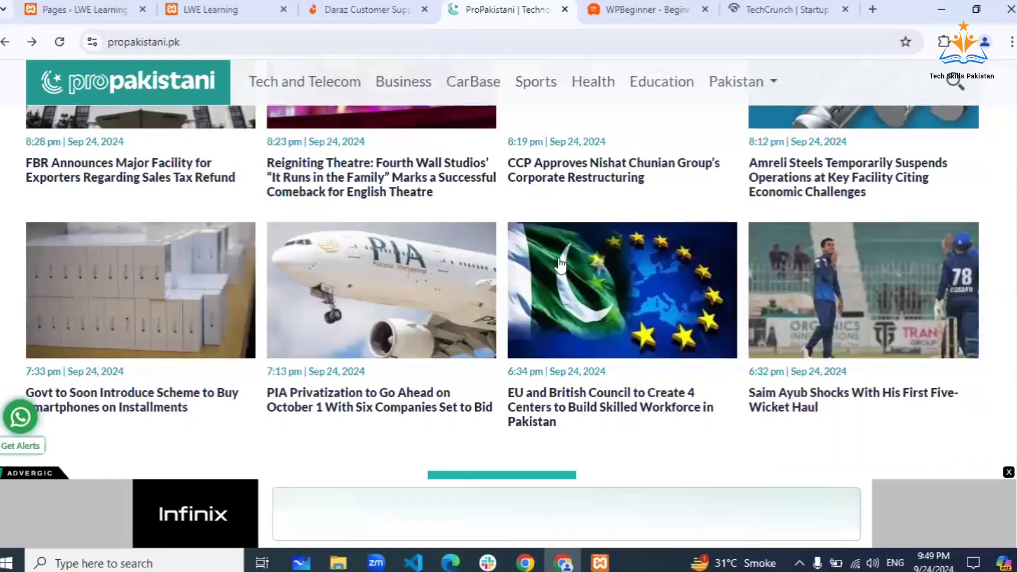
Review ProPakistani's Latest News posts from the newest at the section heading down to the Show More option.
scroll(561, 263, "up", 4)
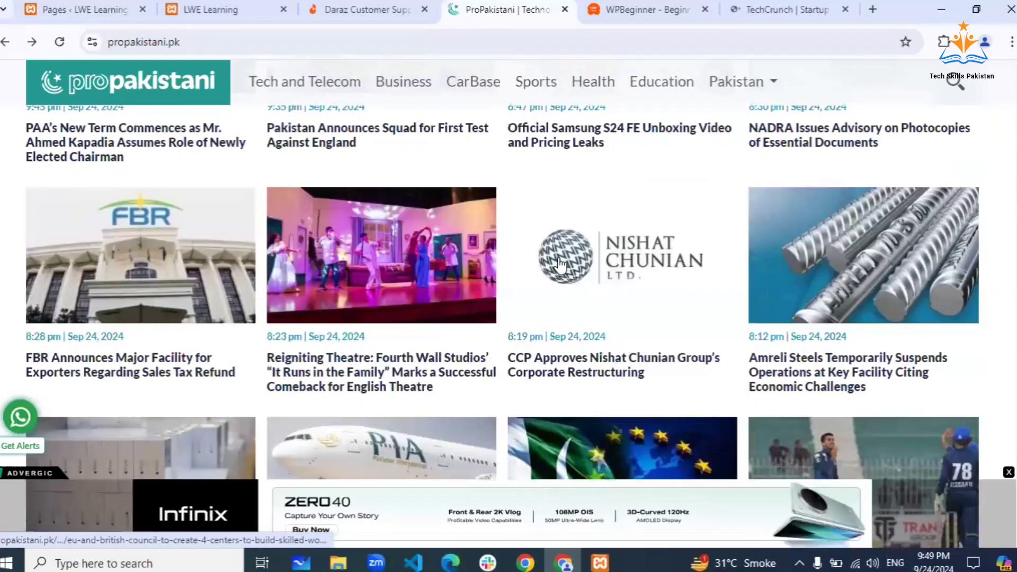
scroll(560, 263, "up", 1)
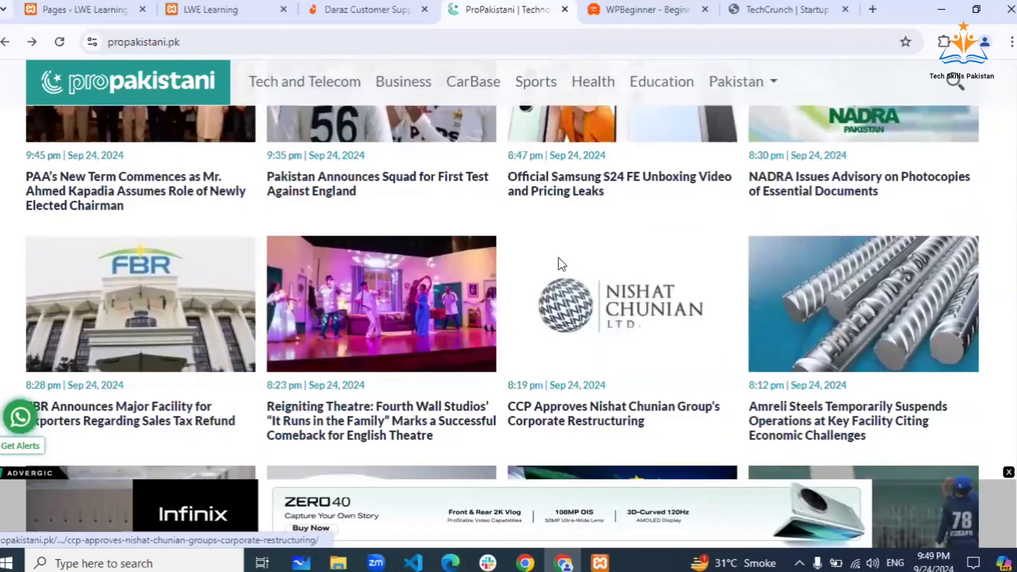
scroll(562, 264, "up", 4)
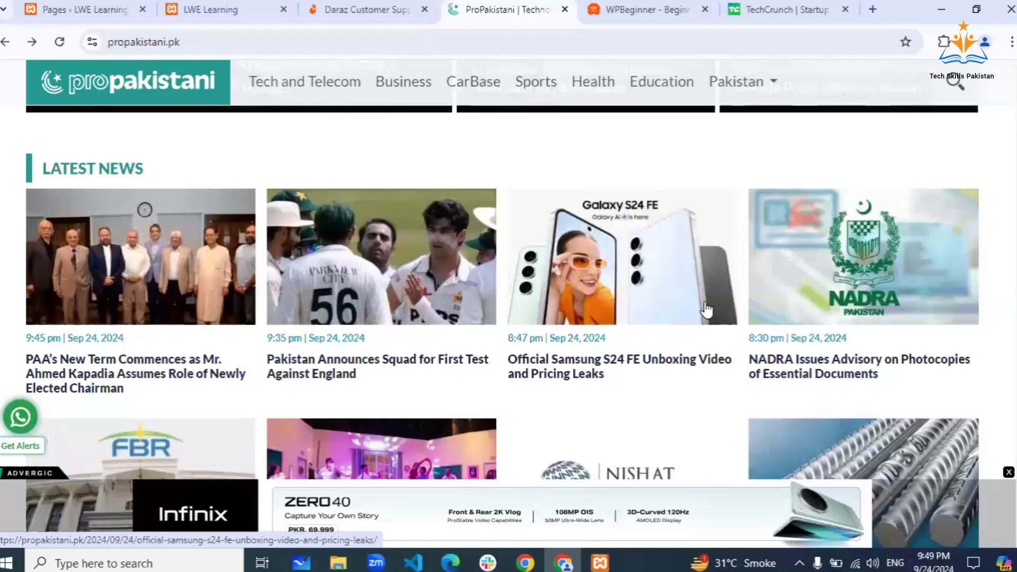
scroll(707, 310, "down", 5)
scroll(597, 109, "down", 5)
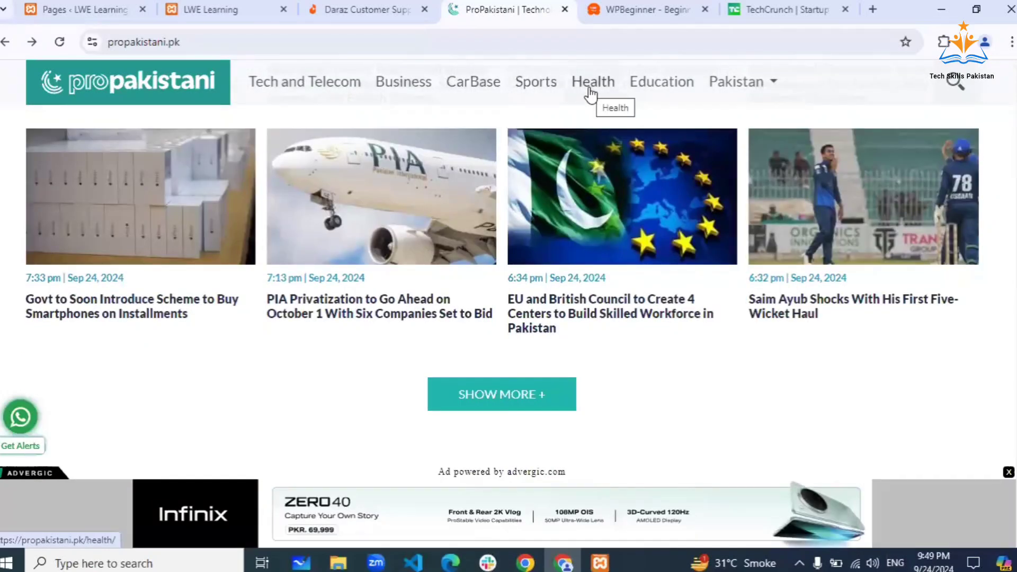
Return to the batch108 WordPress admin and bring up the list of all posts to review its categories and tags.
left_click(106, 7)
mouse_move(35, 141)
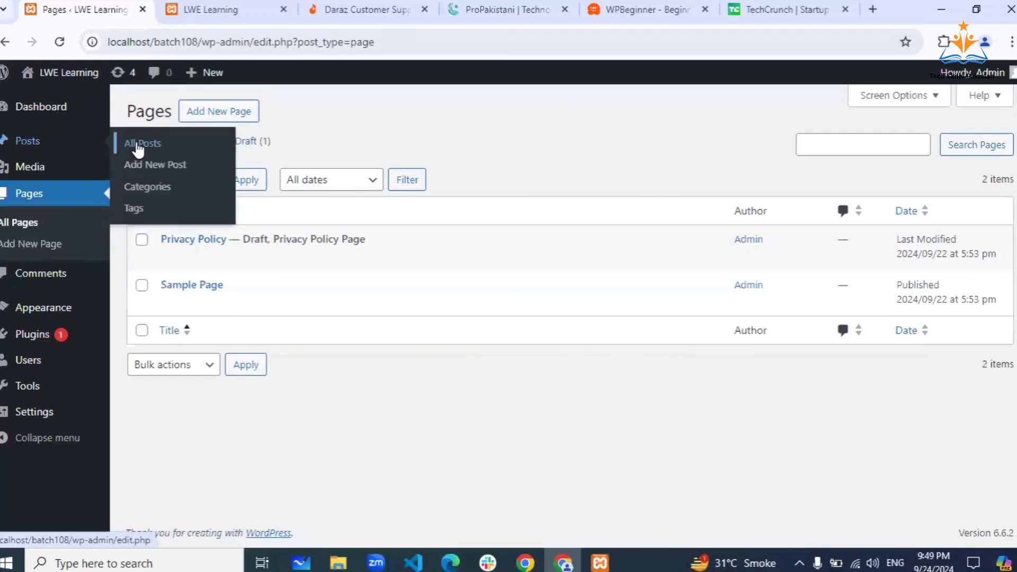
left_click(140, 145)
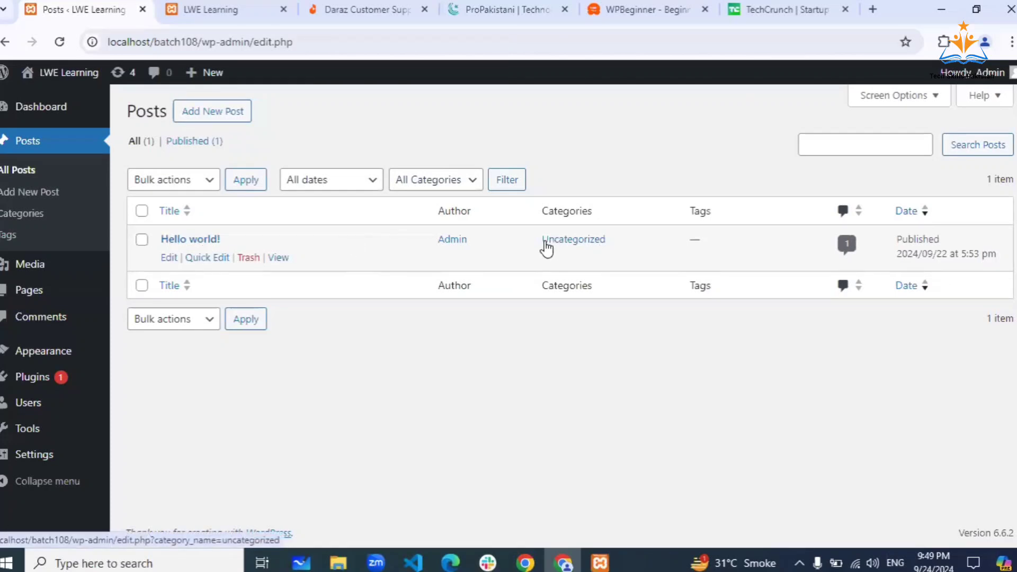
left_click(227, 11)
left_click(85, 9)
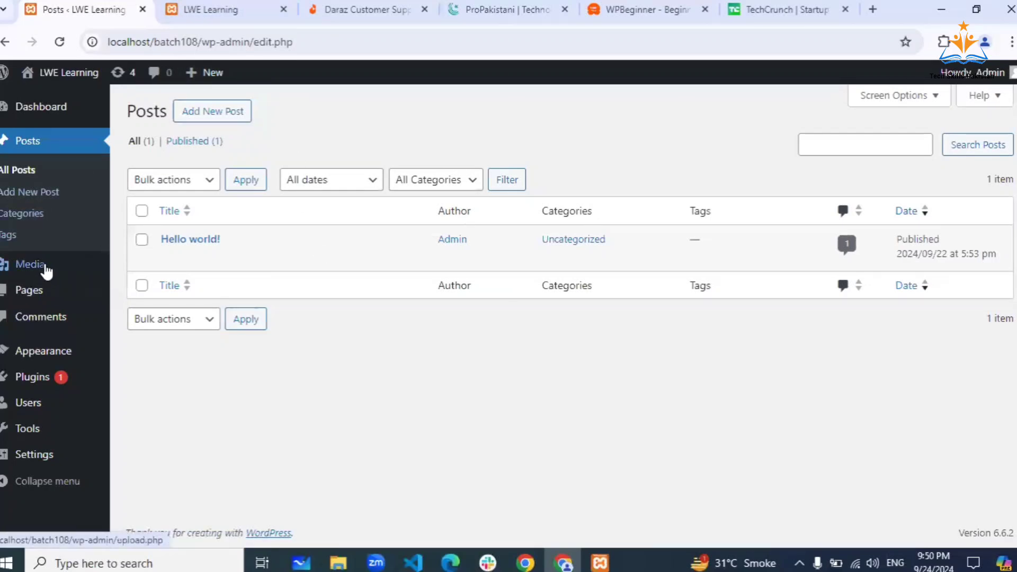
mouse_move(33, 271)
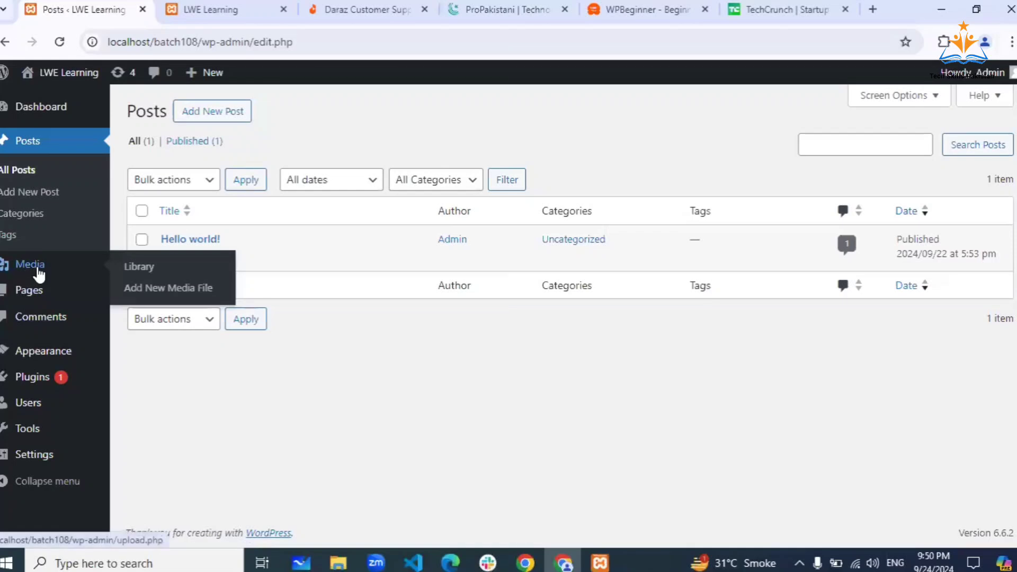
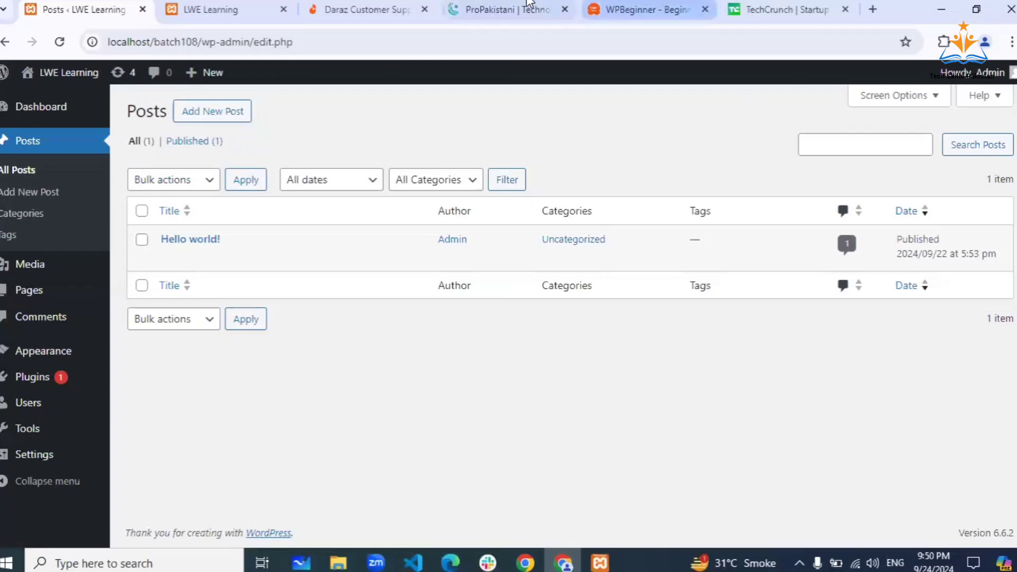
Find the TechCrunch home page story about WP Engine's cease-and-desist letter to Automattic and open it.
left_click(764, 5)
scroll(481, 277, "down", 7)
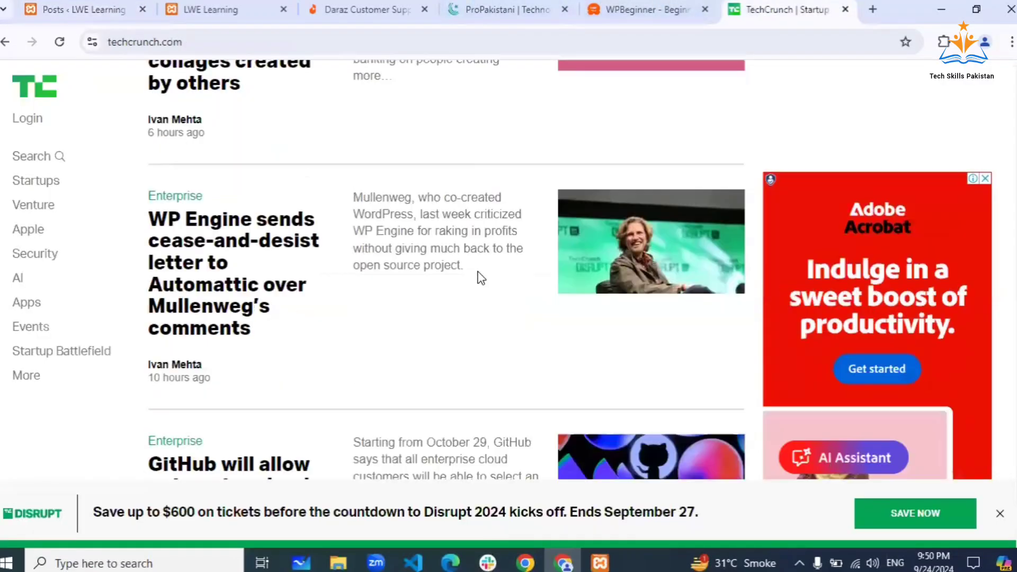
scroll(233, 168, "up", 2)
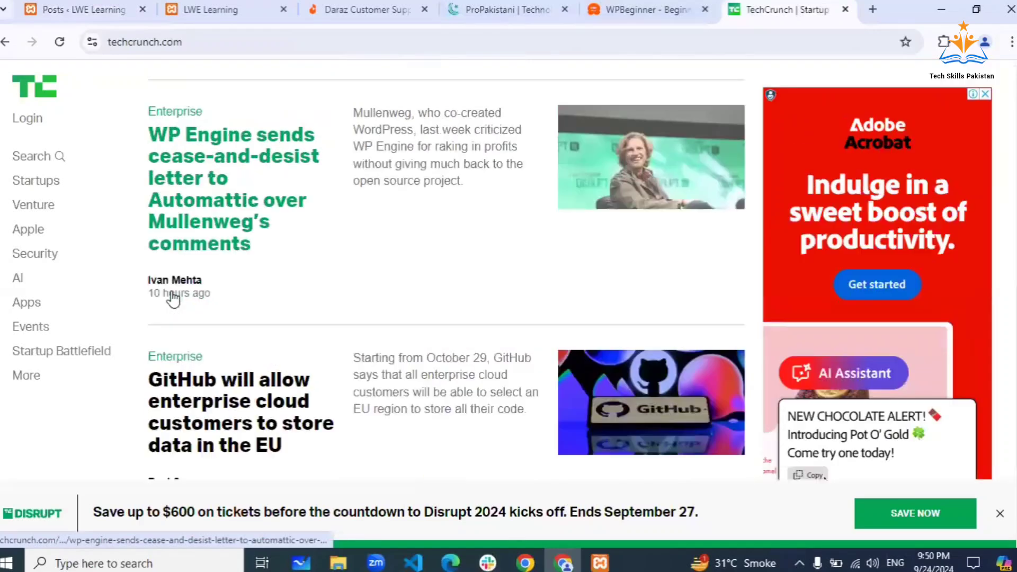
left_click(241, 170)
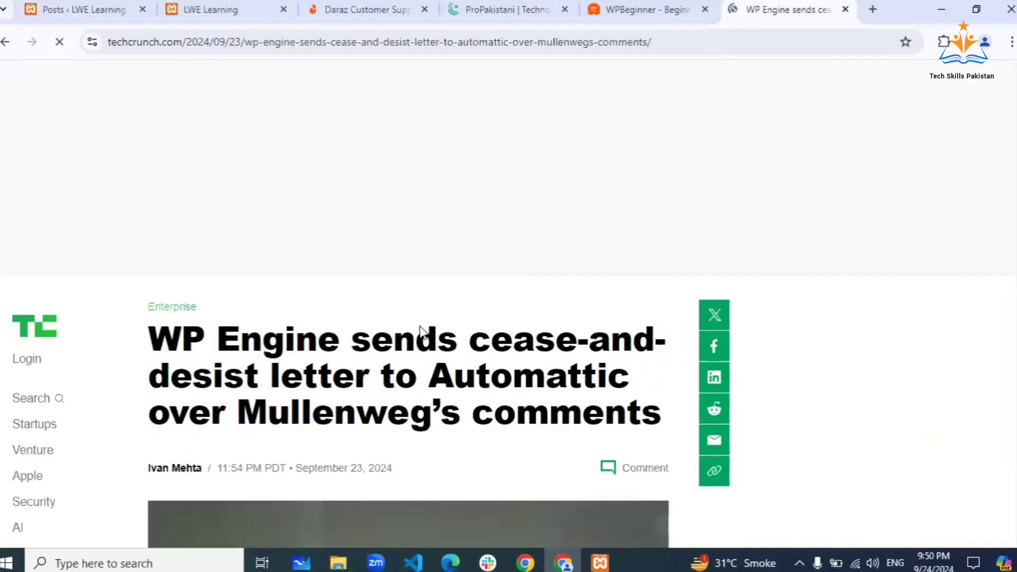
Look through the WP Engine article from its headline down past More TechCrunch to the newsletter sign-up.
scroll(419, 329, "down", 8)
scroll(420, 326, "down", 9)
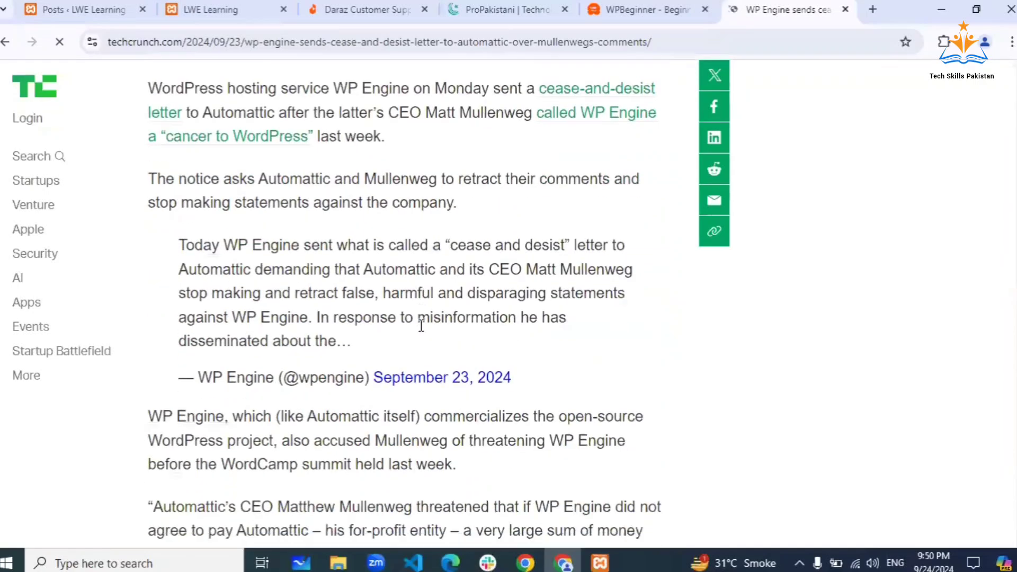
scroll(421, 326, "down", 4)
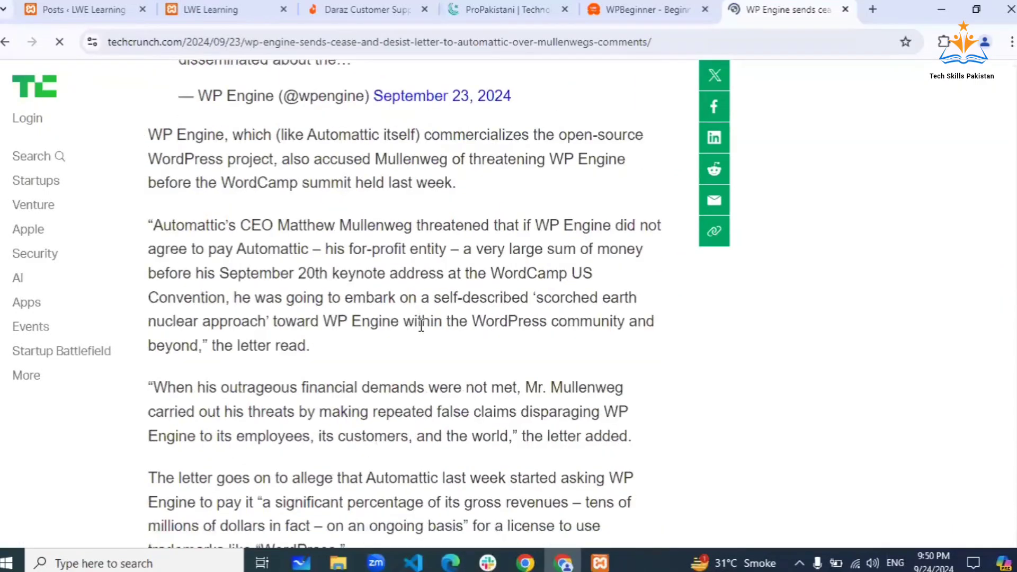
scroll(422, 326, "down", 18)
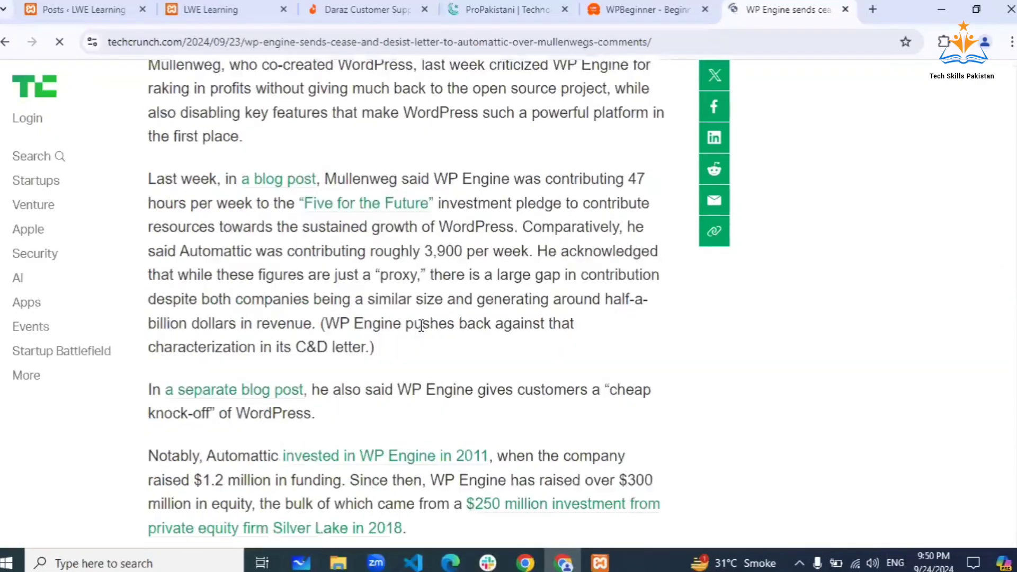
scroll(421, 326, "down", 3)
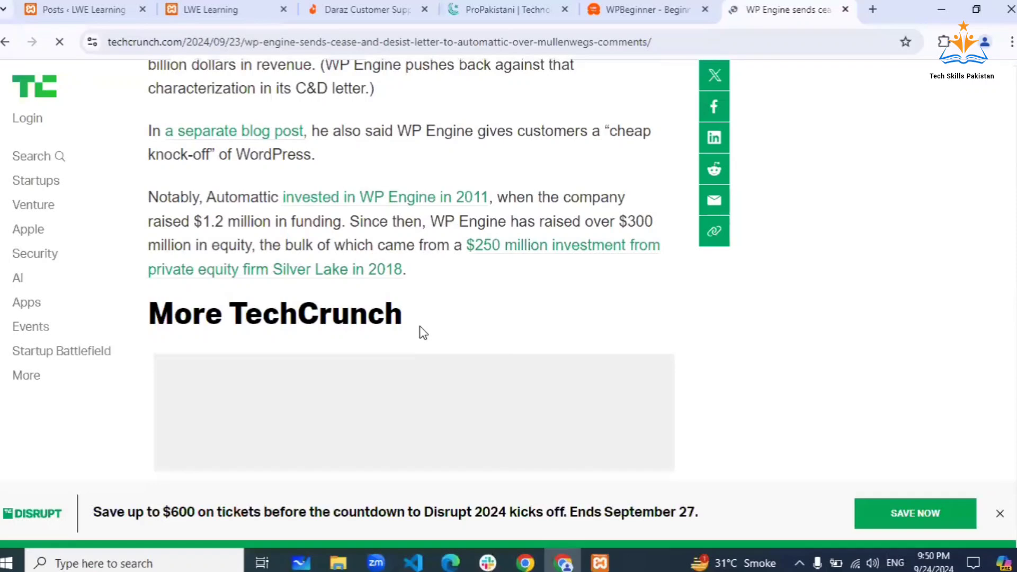
scroll(423, 332, "down", 2)
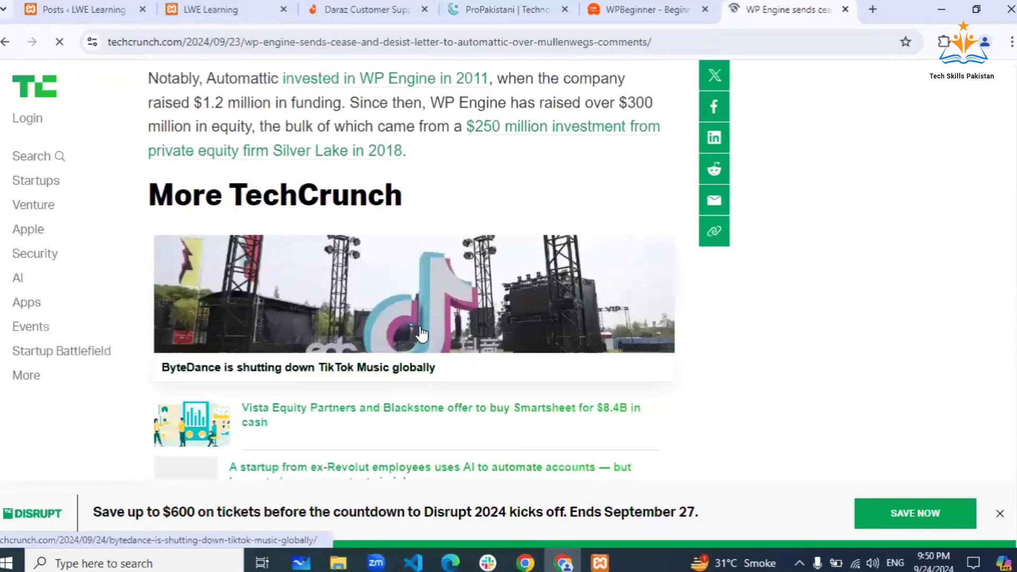
scroll(421, 333, "down", 9)
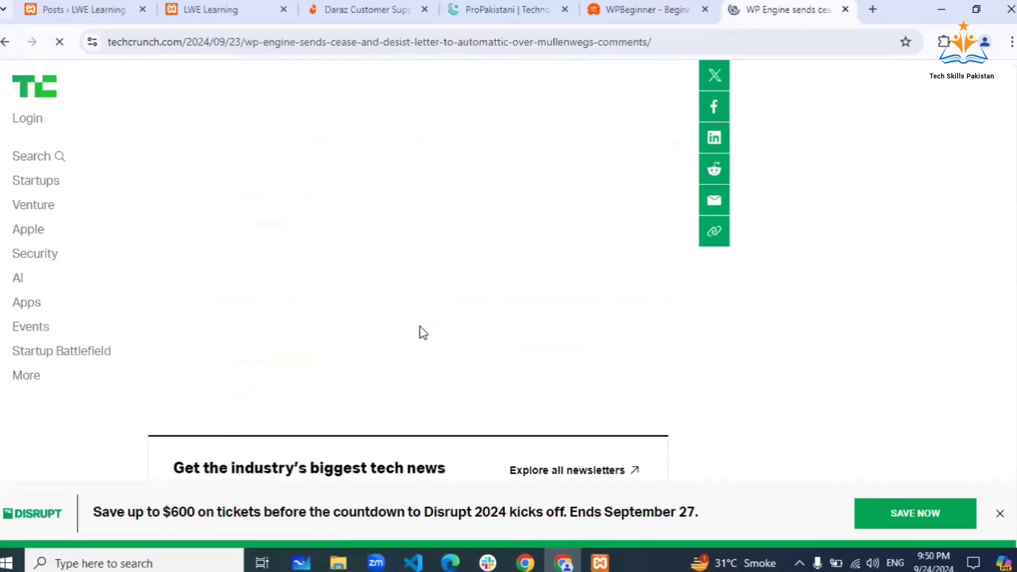
scroll(423, 333, "down", 3)
scroll(423, 333, "down", 5)
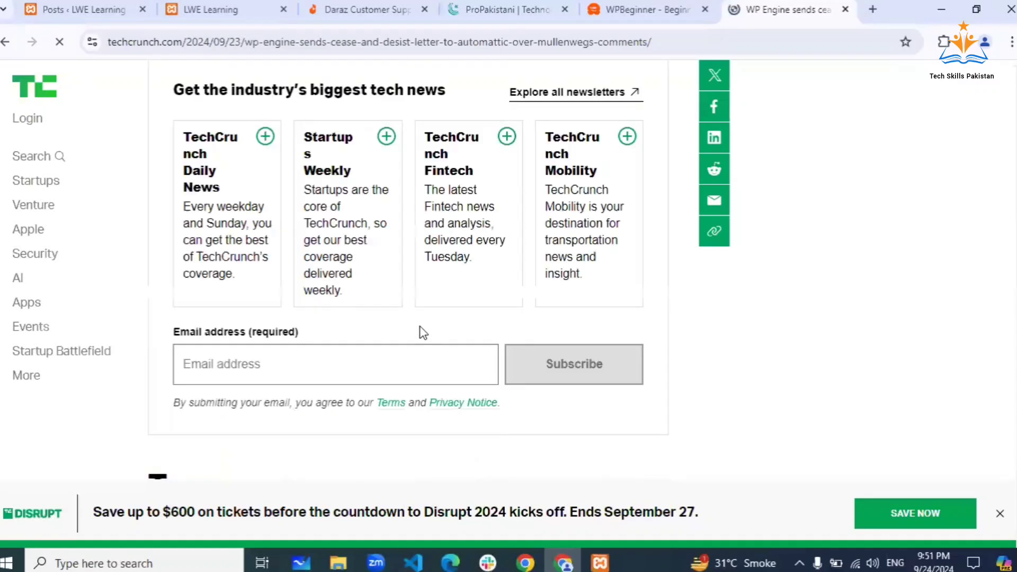
scroll(423, 333, "down", 5)
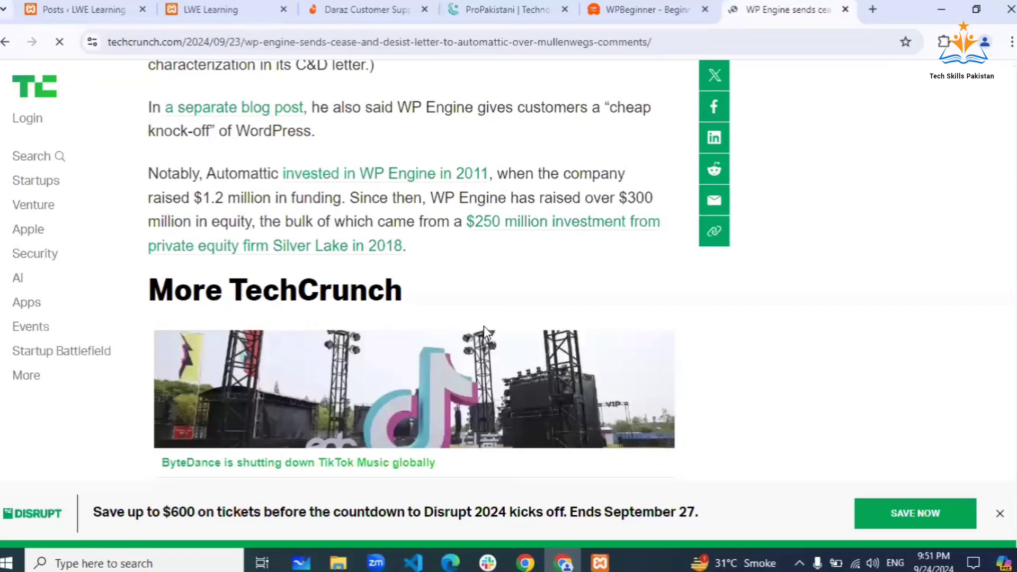
Examine the article's Conversation section and activate its empty comment box to show how readers comment on a post.
scroll(484, 326, "down", 2)
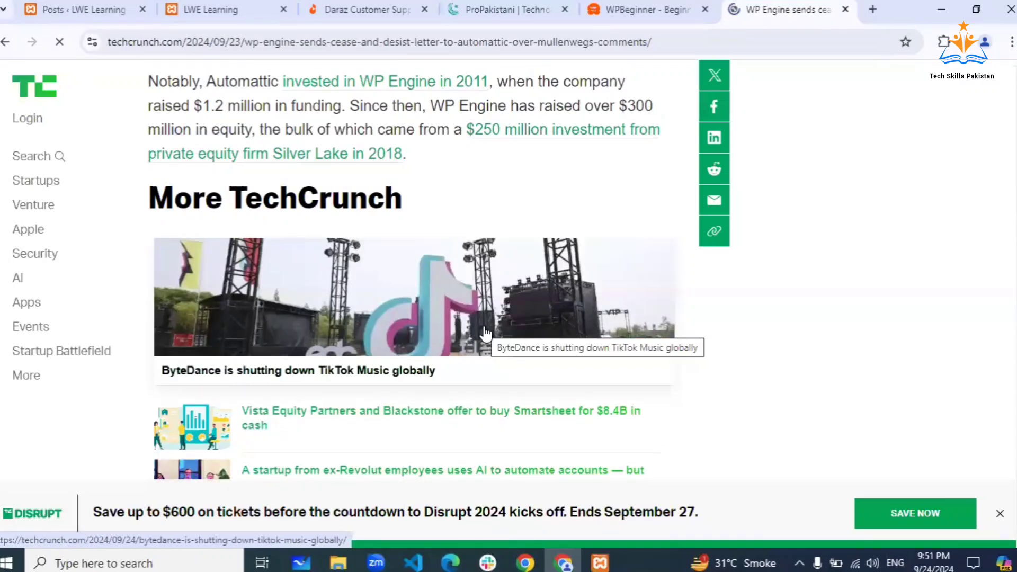
scroll(484, 332, "down", 1)
scroll(486, 333, "down", 3)
scroll(485, 334, "down", 5)
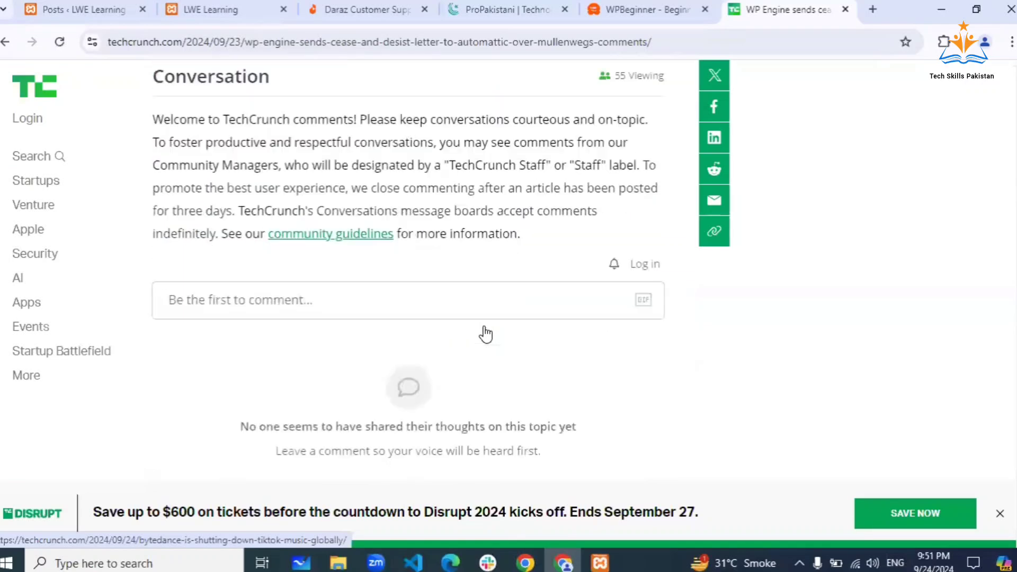
scroll(485, 334, "down", 3)
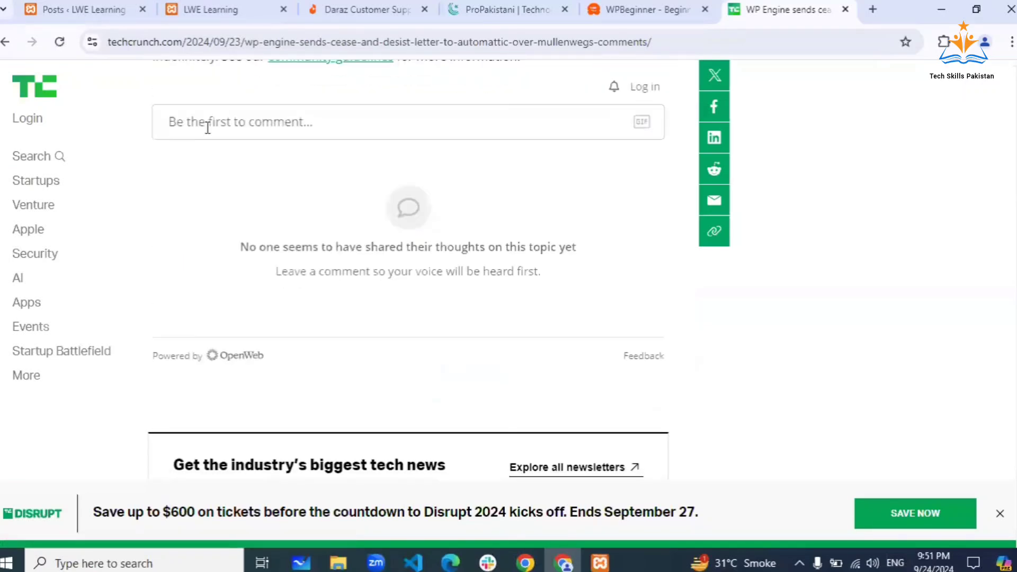
scroll(222, 221, "up", 3)
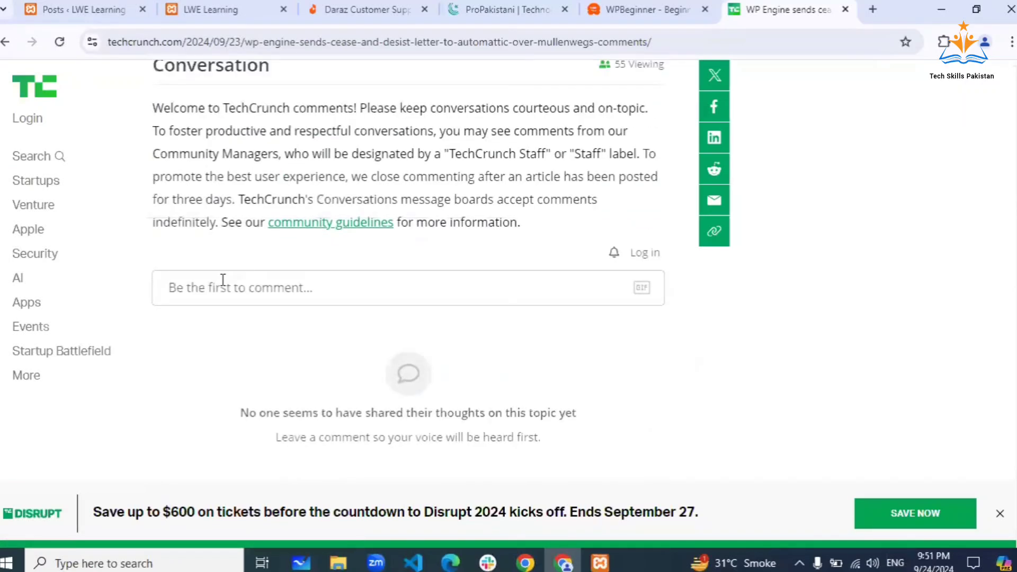
left_click(232, 280)
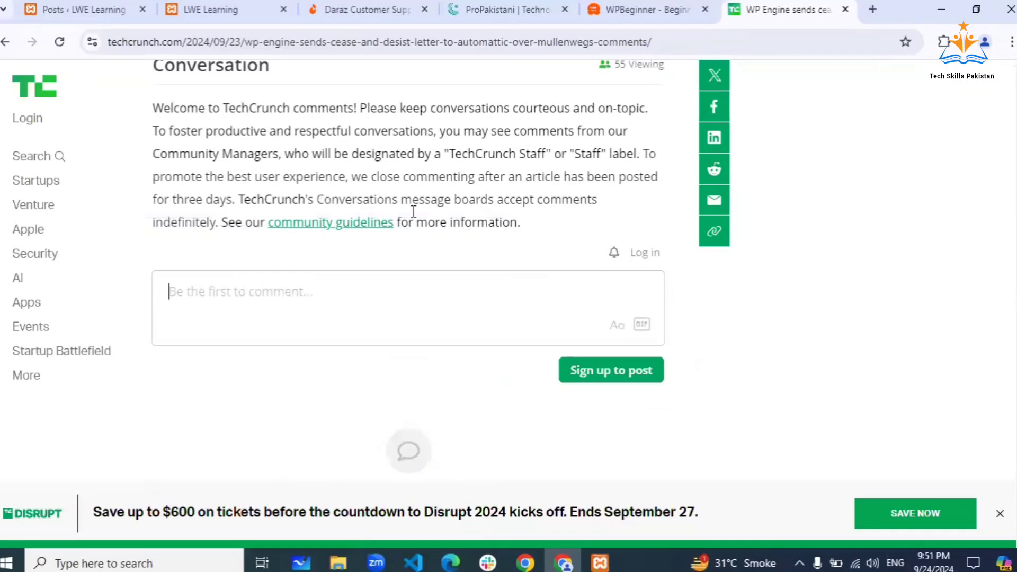
scroll(429, 195, "up", 10)
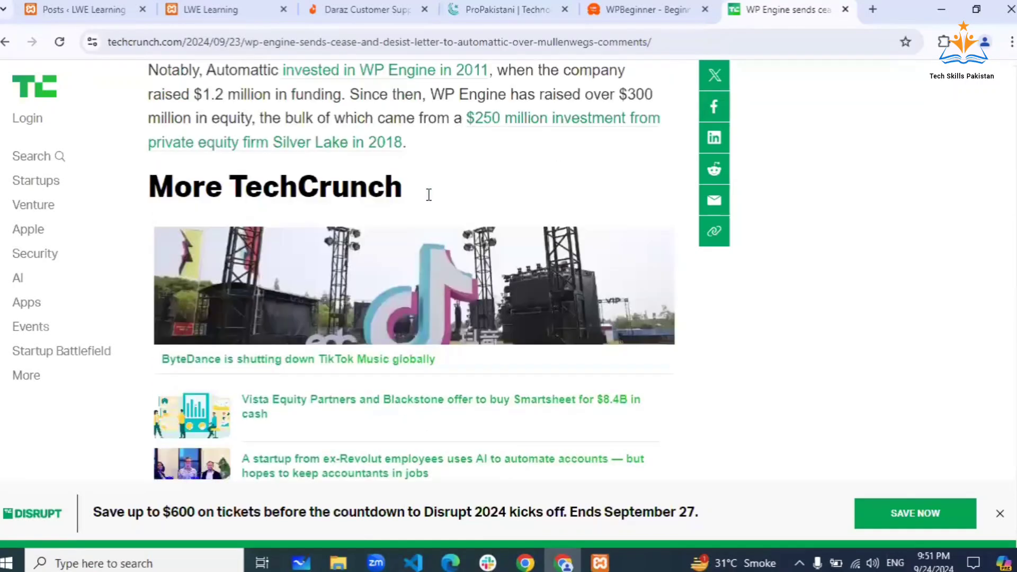
scroll(429, 195, "up", 6)
scroll(427, 196, "down", 15)
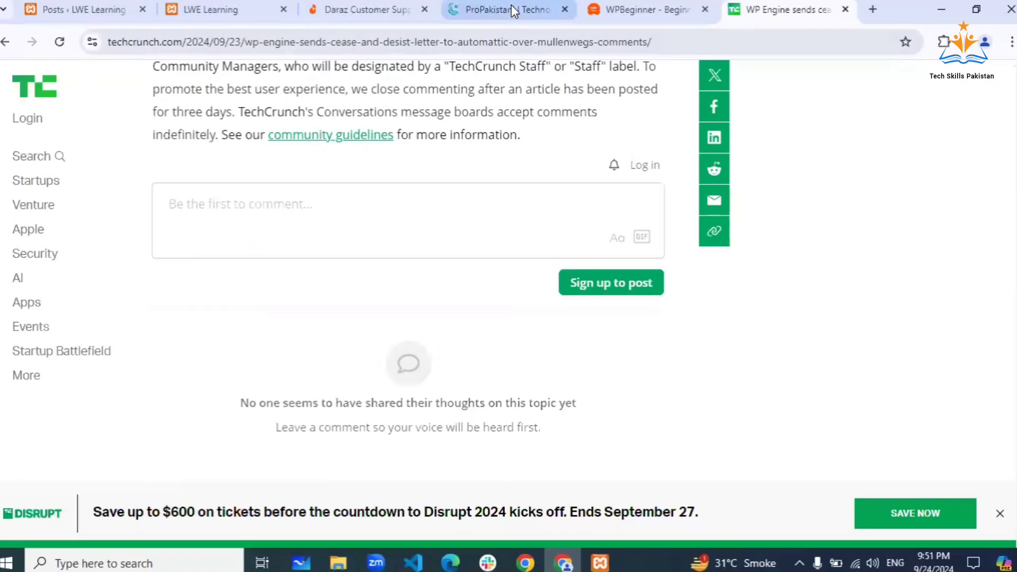
Switch to ProPakistani, open the PIA privatization article and read through it down to the author box.
key("ctrl+4")
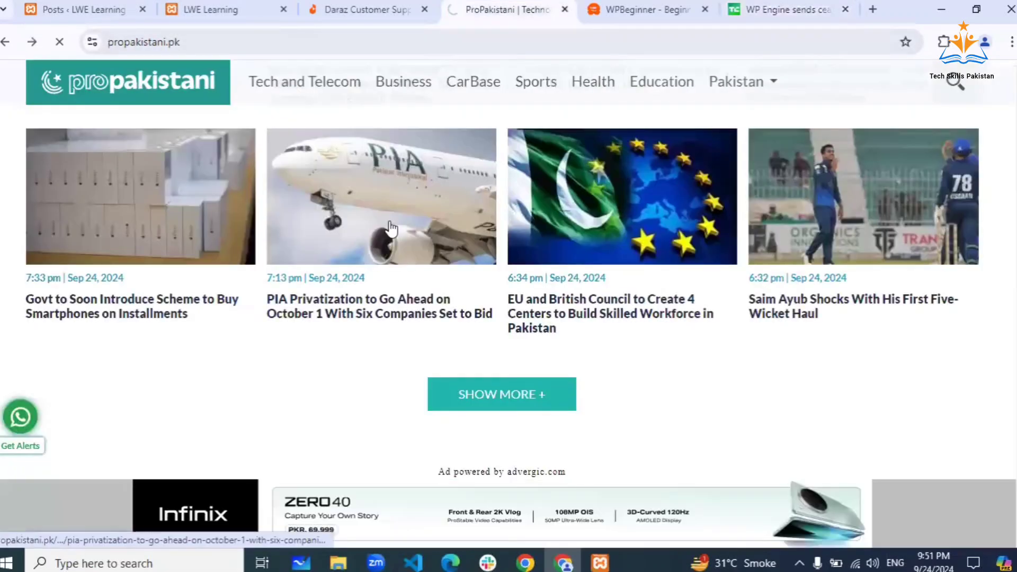
left_click(390, 222)
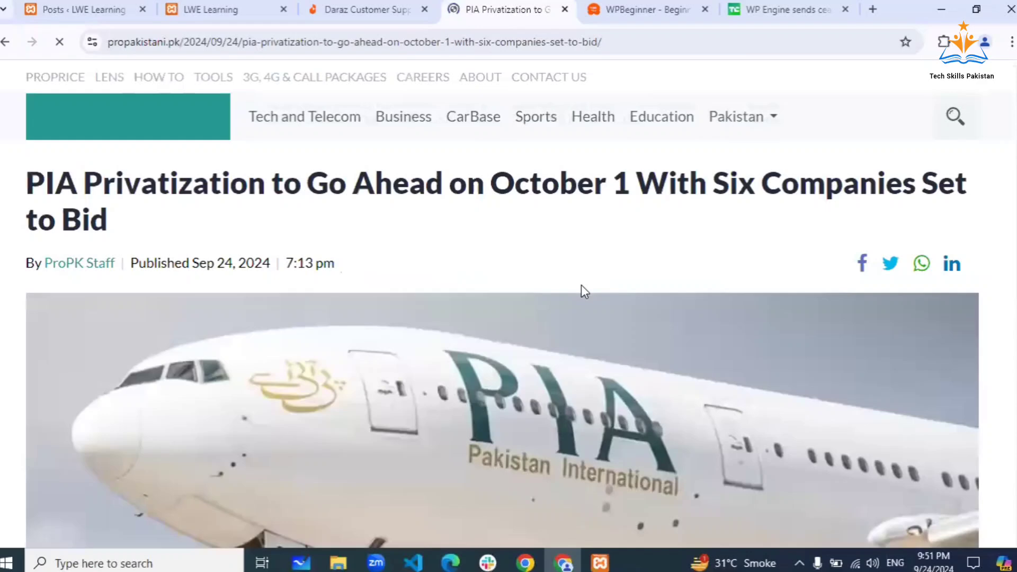
scroll(581, 285, "down", 5)
scroll(581, 285, "down", 7)
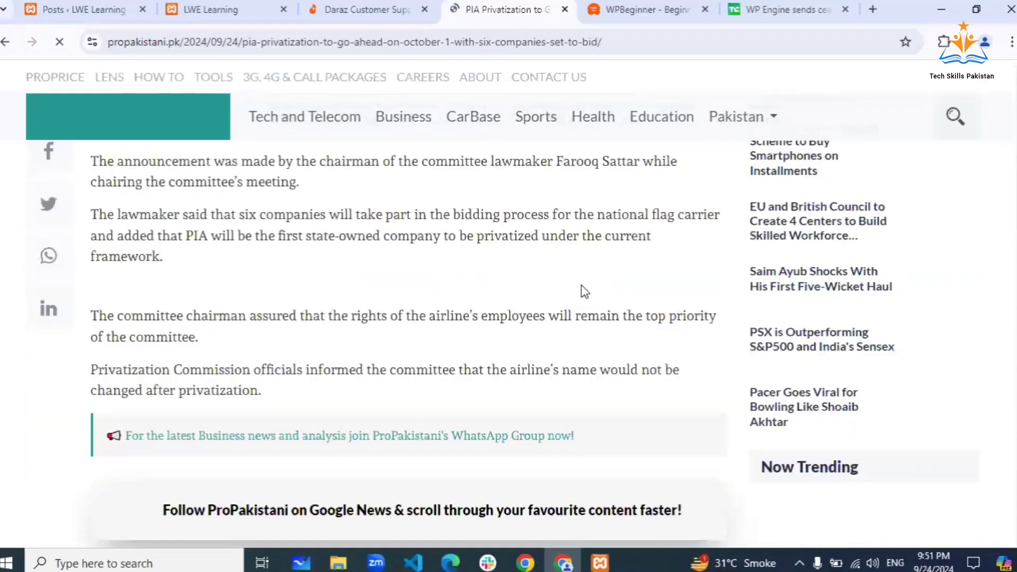
scroll(581, 284, "down", 10)
scroll(581, 284, "down", 1)
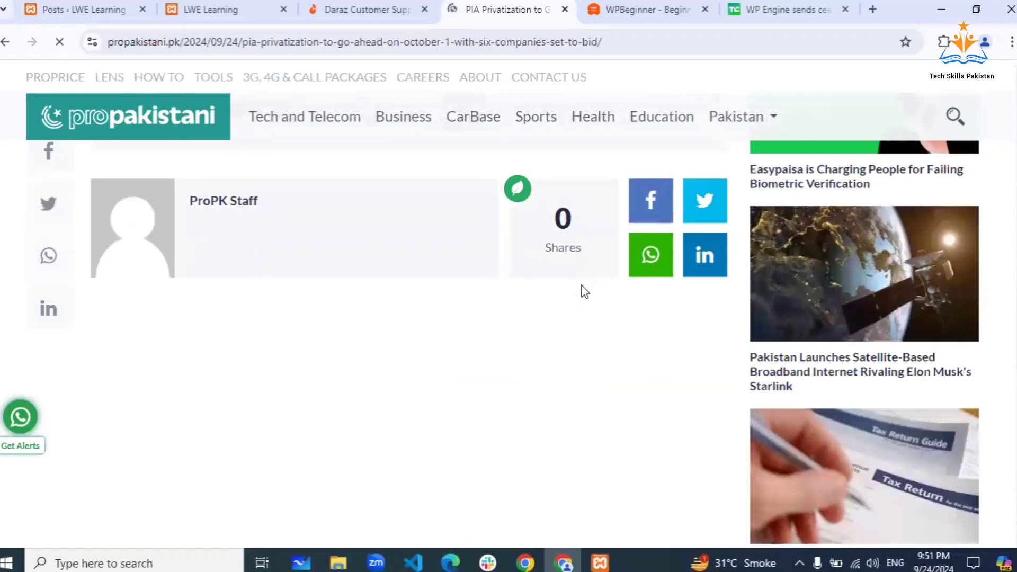
Examine the area around the PIA article's author box and share links, continuing down to the comments section.
scroll(581, 292, "up", 1)
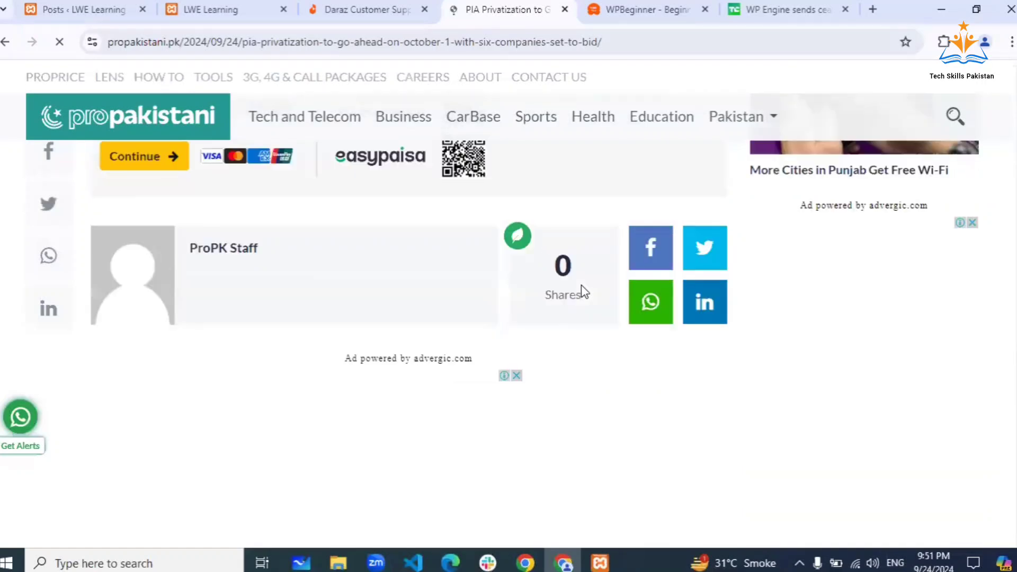
scroll(503, 241, "up", 1)
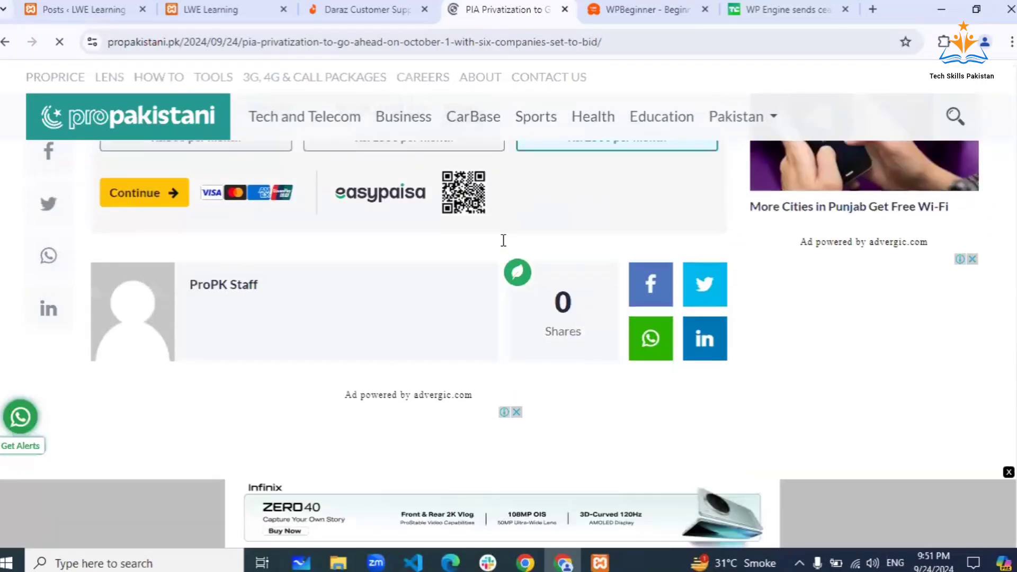
scroll(503, 241, "down", 1)
scroll(503, 245, "up", 1)
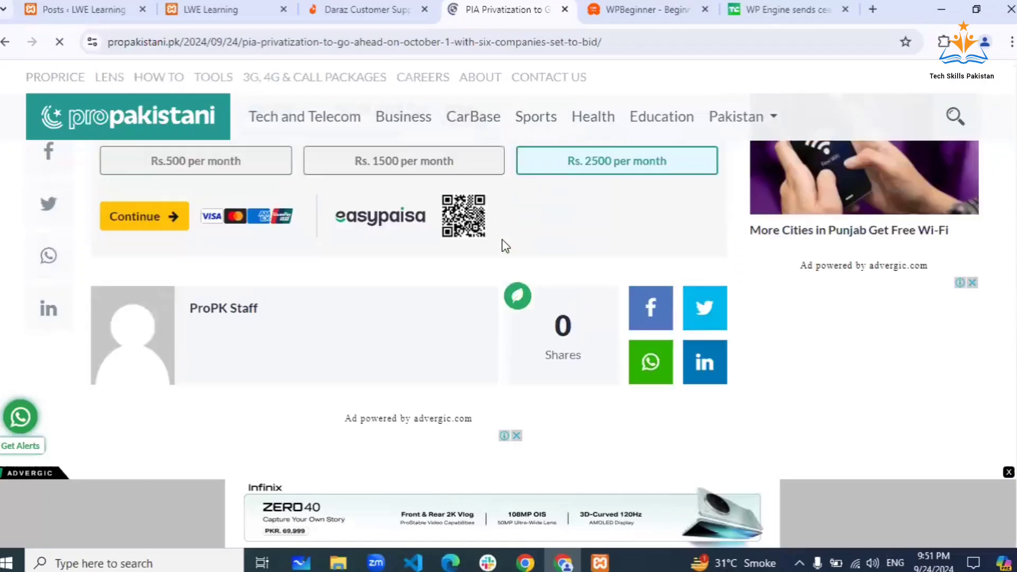
scroll(503, 245, "down", 3)
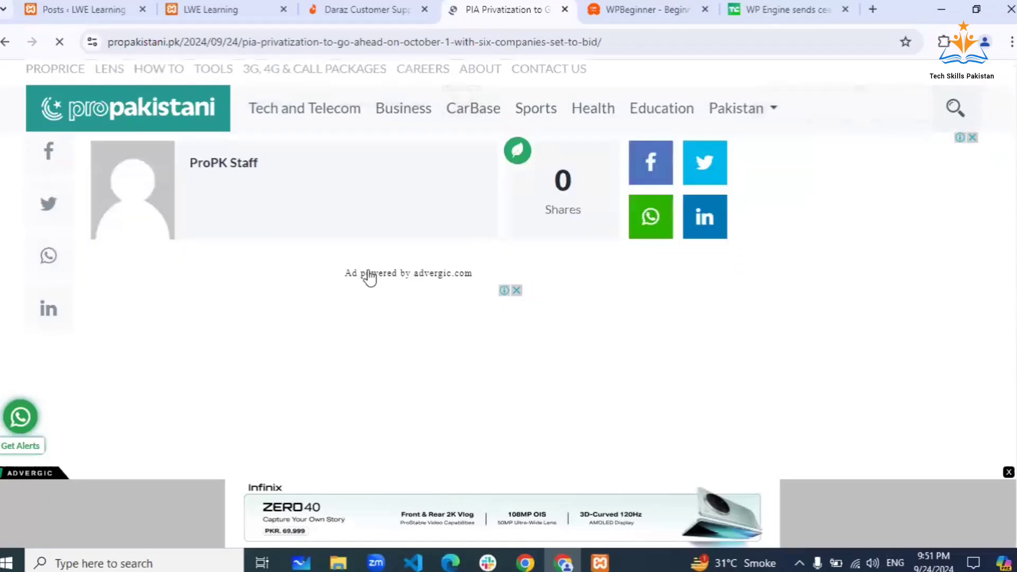
scroll(369, 276, "down", 3)
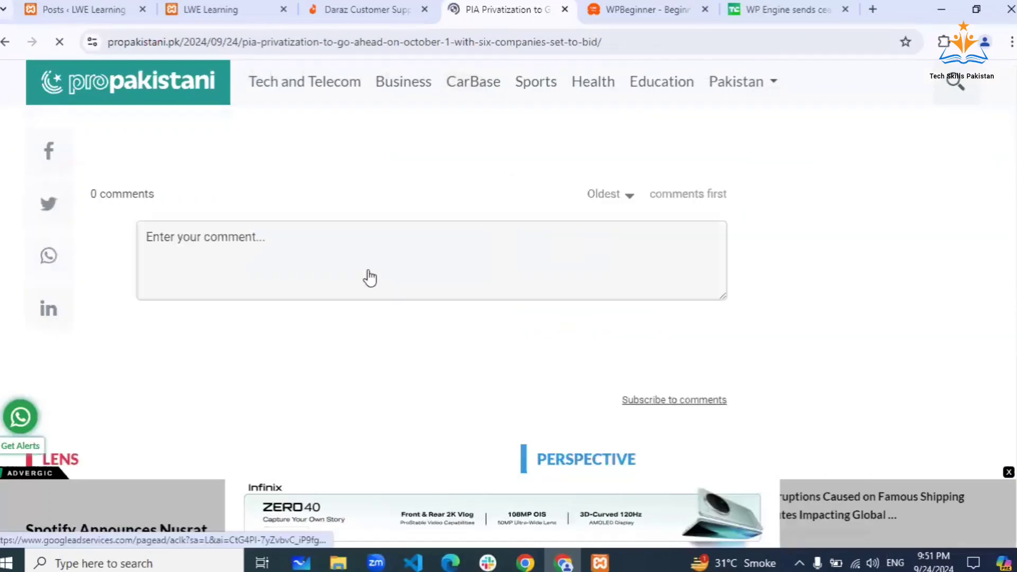
Expand the guest comment form under the PIA article and dismiss the Follow ProPakistani pop-up to view its fields.
scroll(369, 277, "up", 5)
scroll(369, 276, "down", 5)
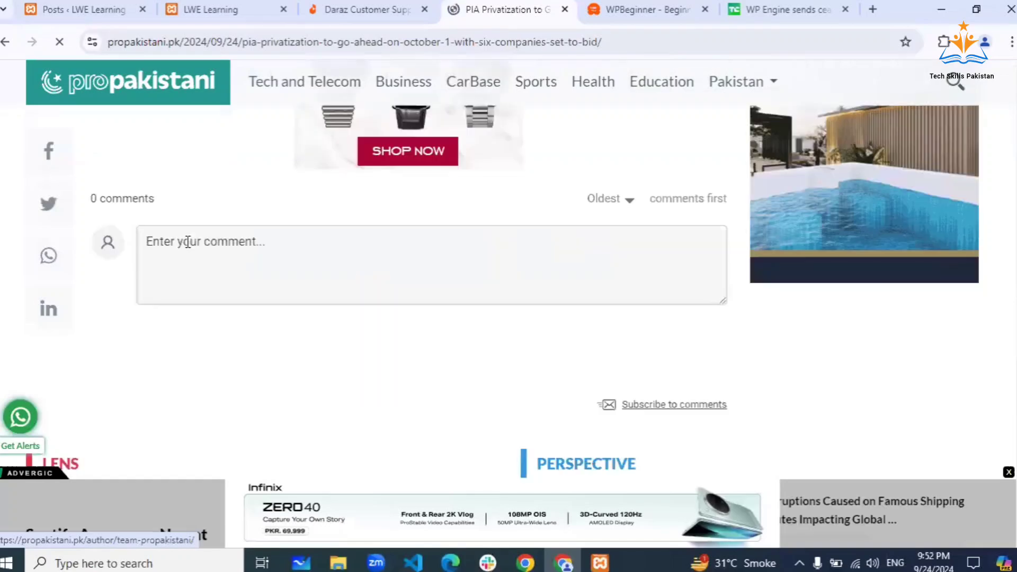
left_click(187, 242)
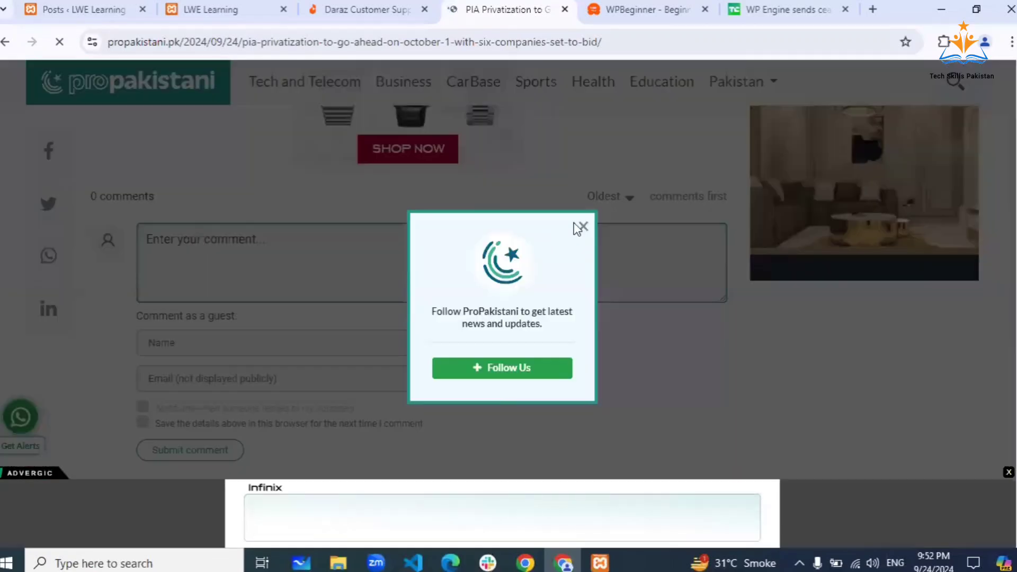
left_click(584, 225)
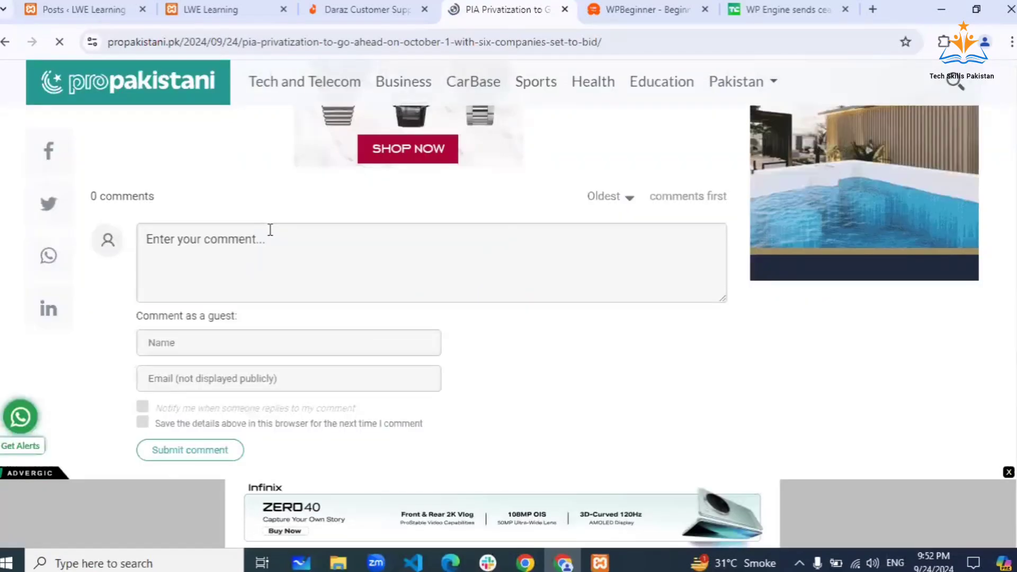
scroll(270, 230, "down", 1)
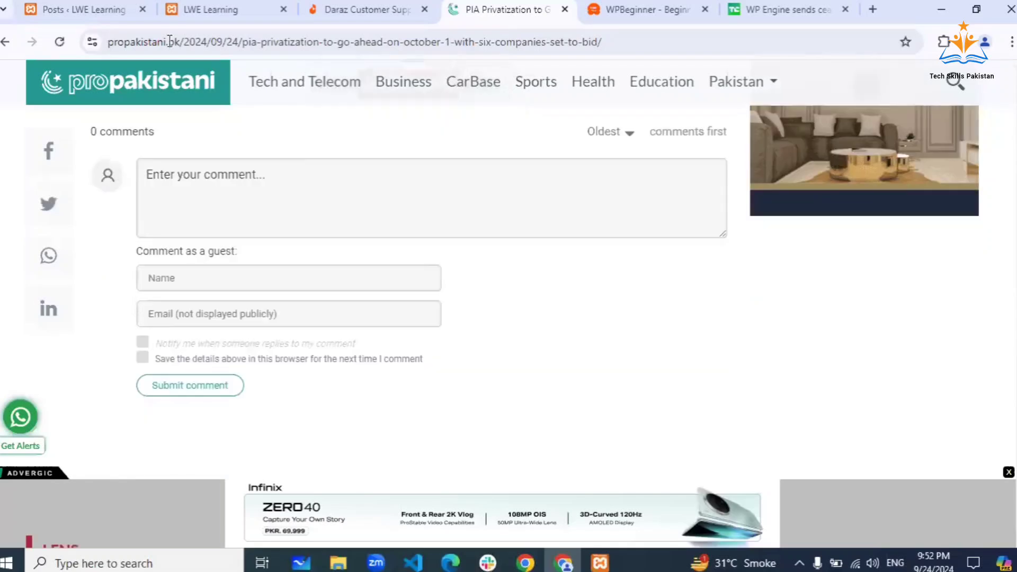
Go back to the batch108 WordPress admin and open its Dashboard home.
left_click(104, 9)
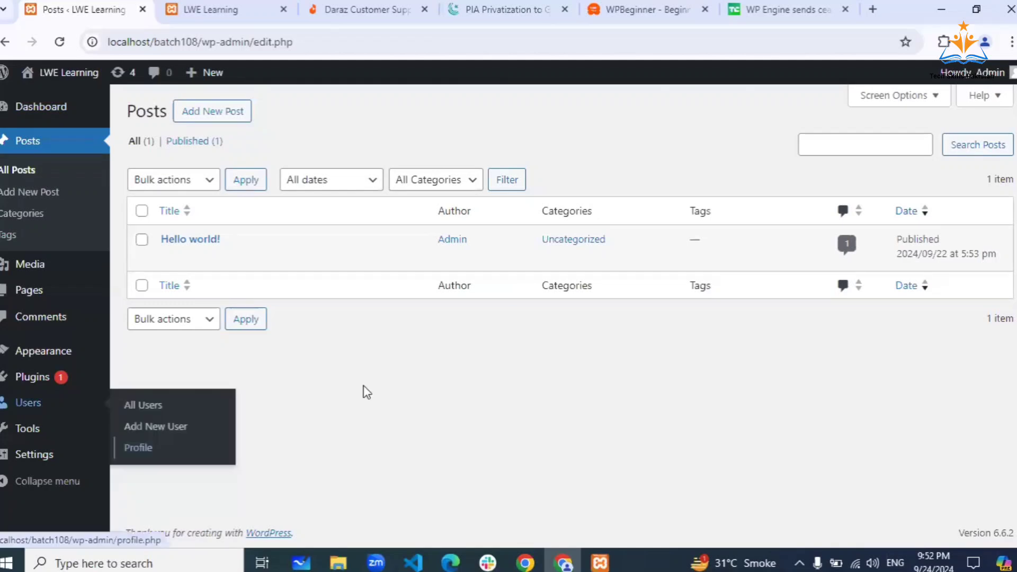
left_click(56, 109)
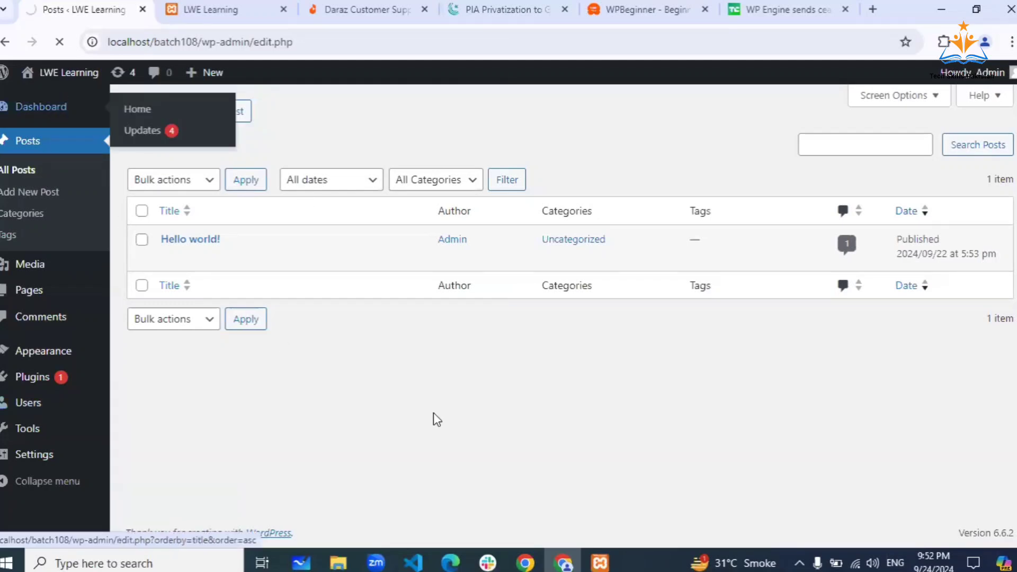